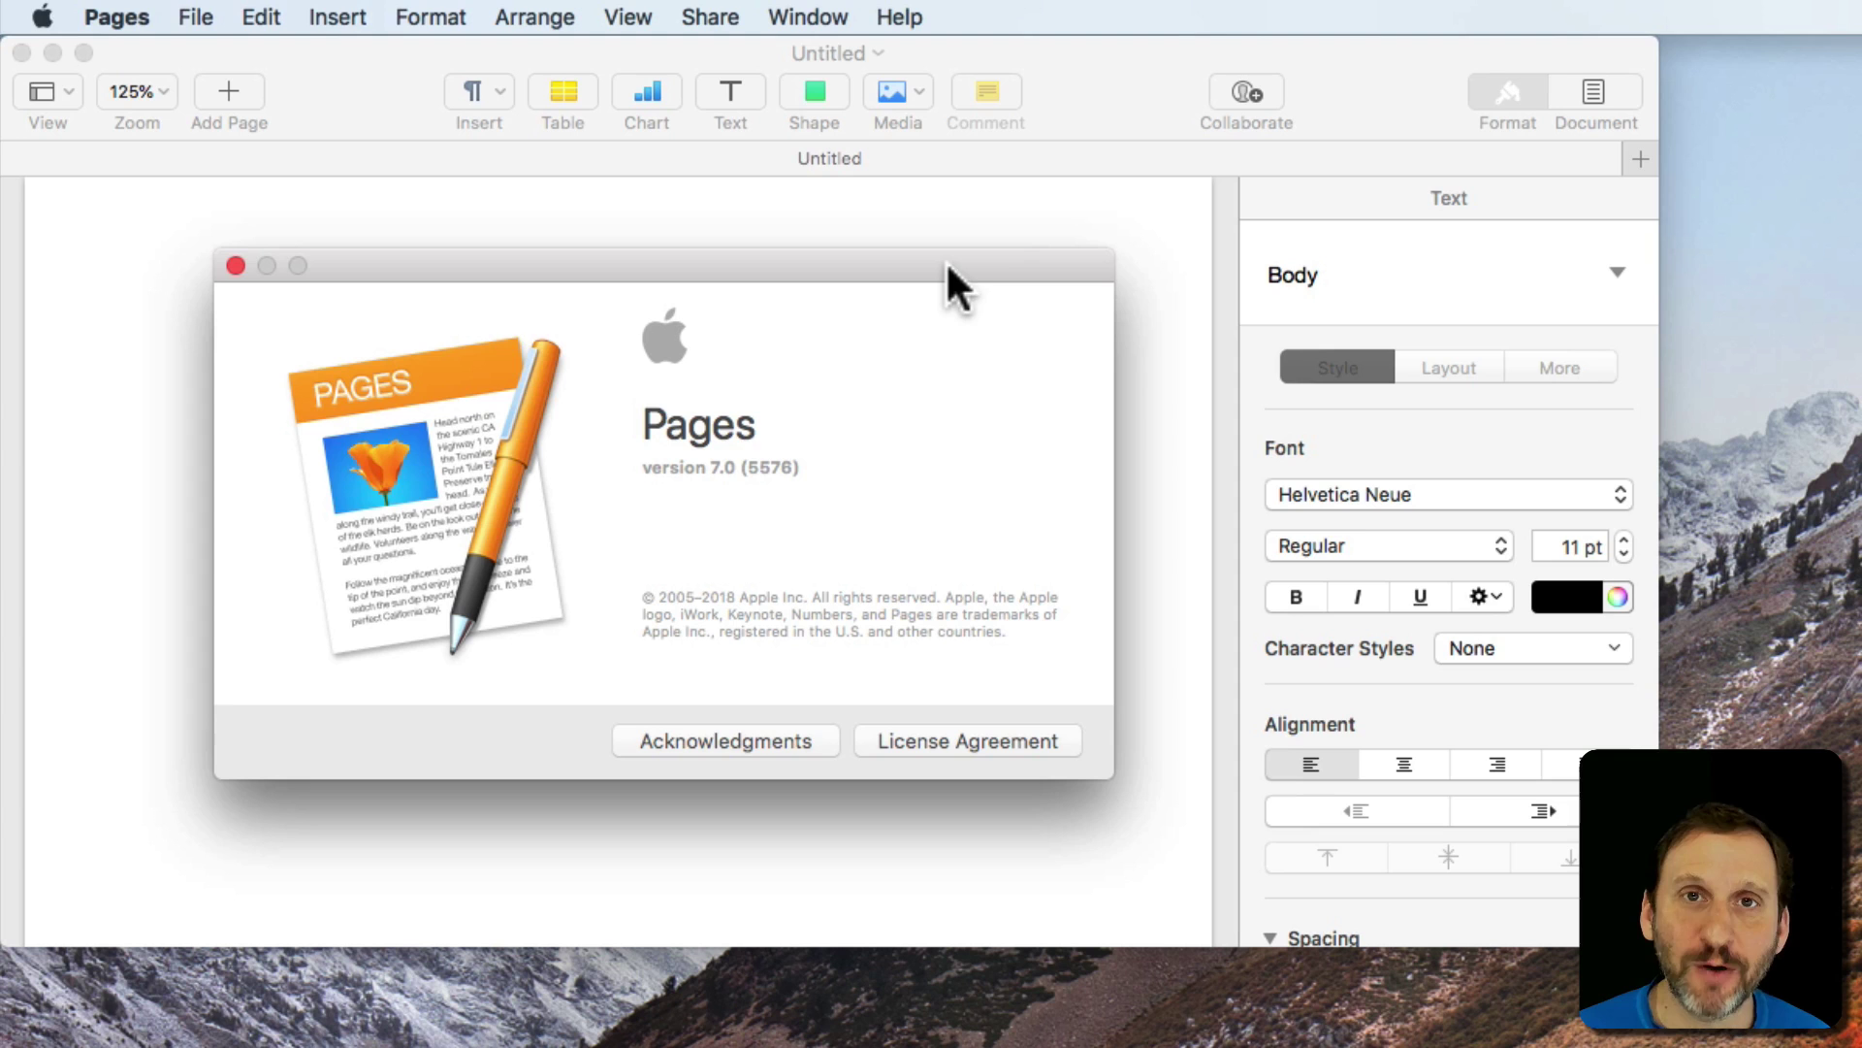
Close the About Pages window and open the Media list to find Image Gallery.
click(234, 265)
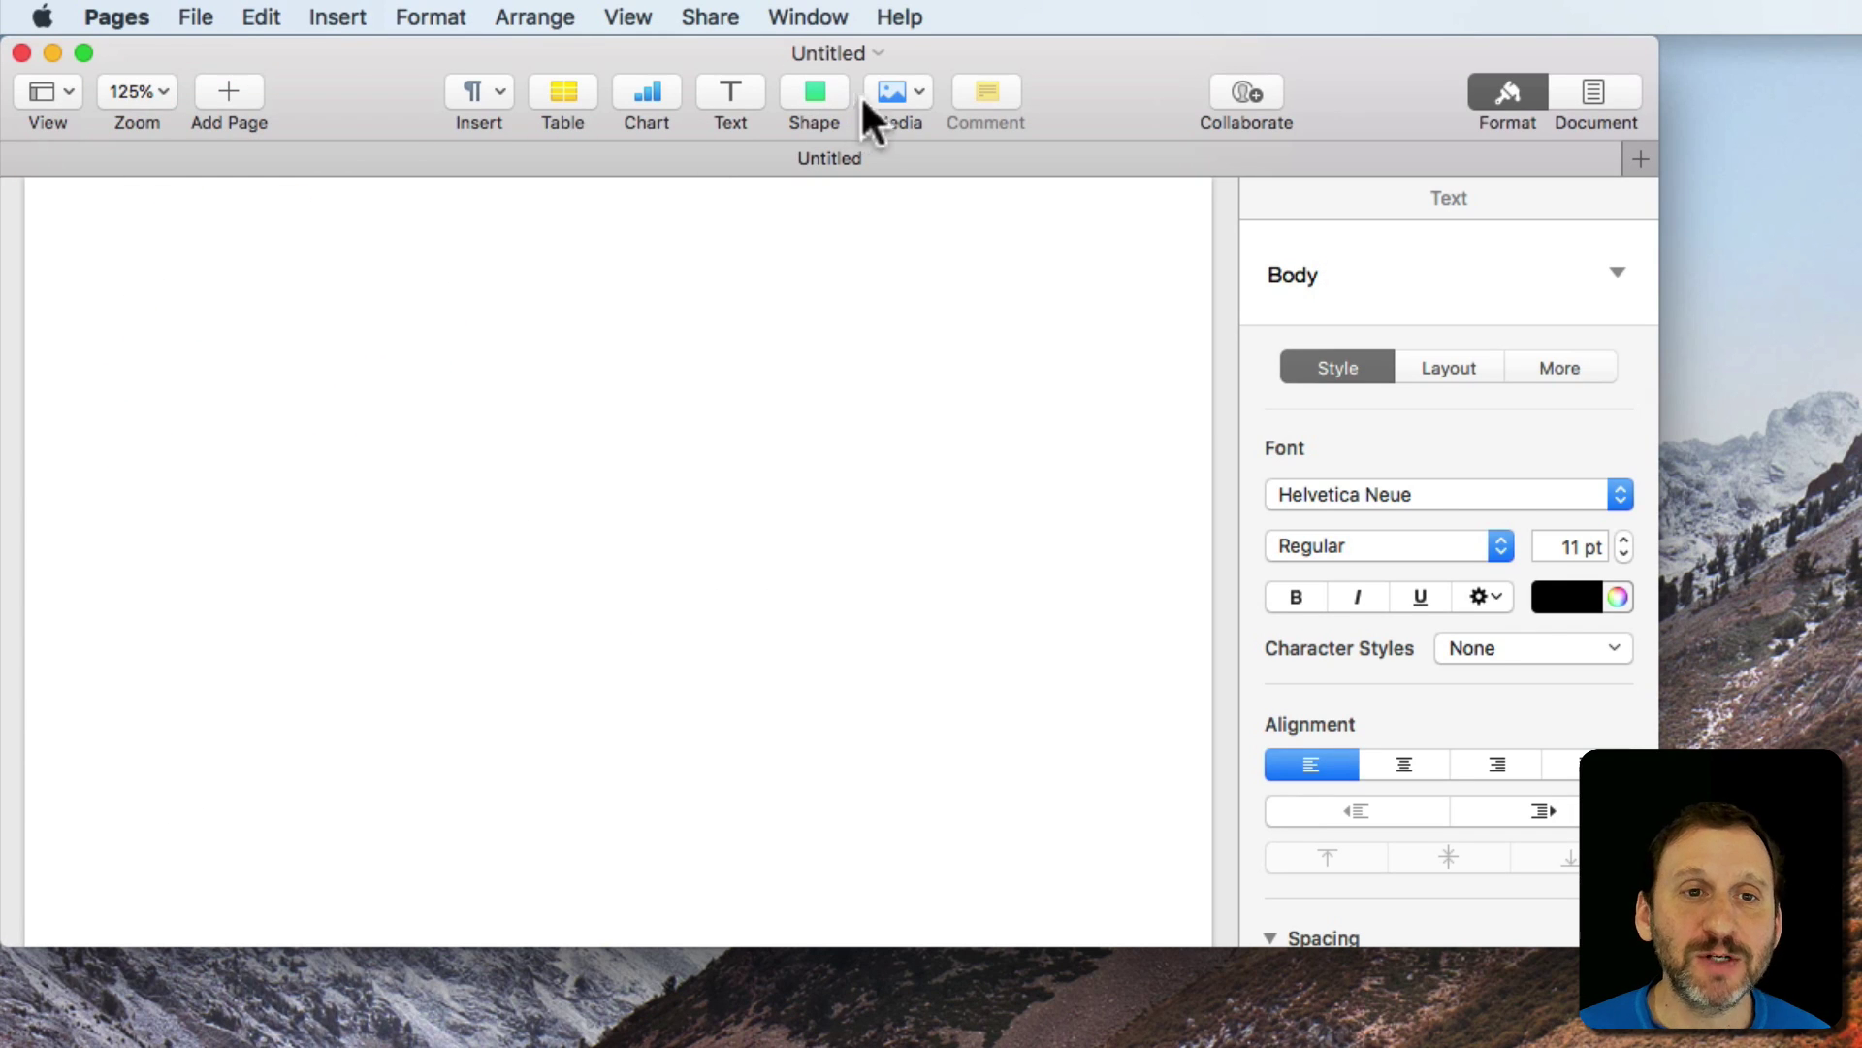
click(894, 97)
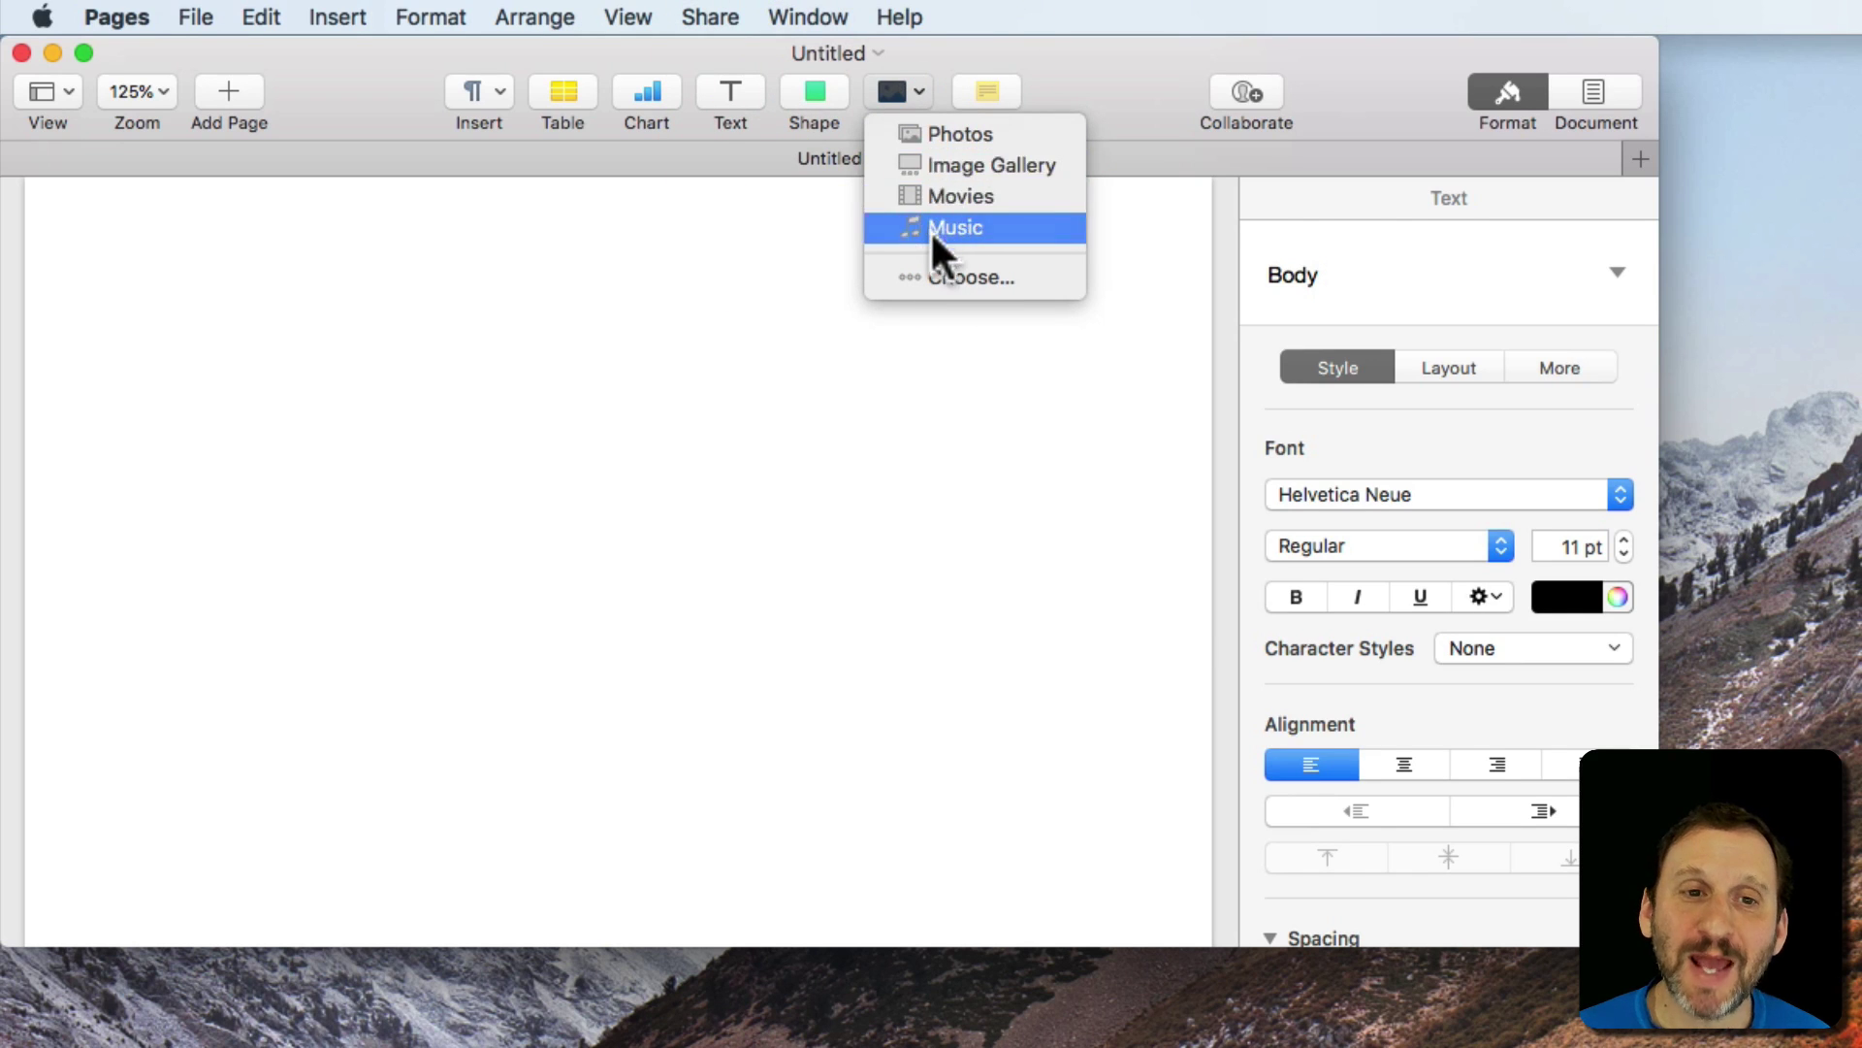
click(337, 18)
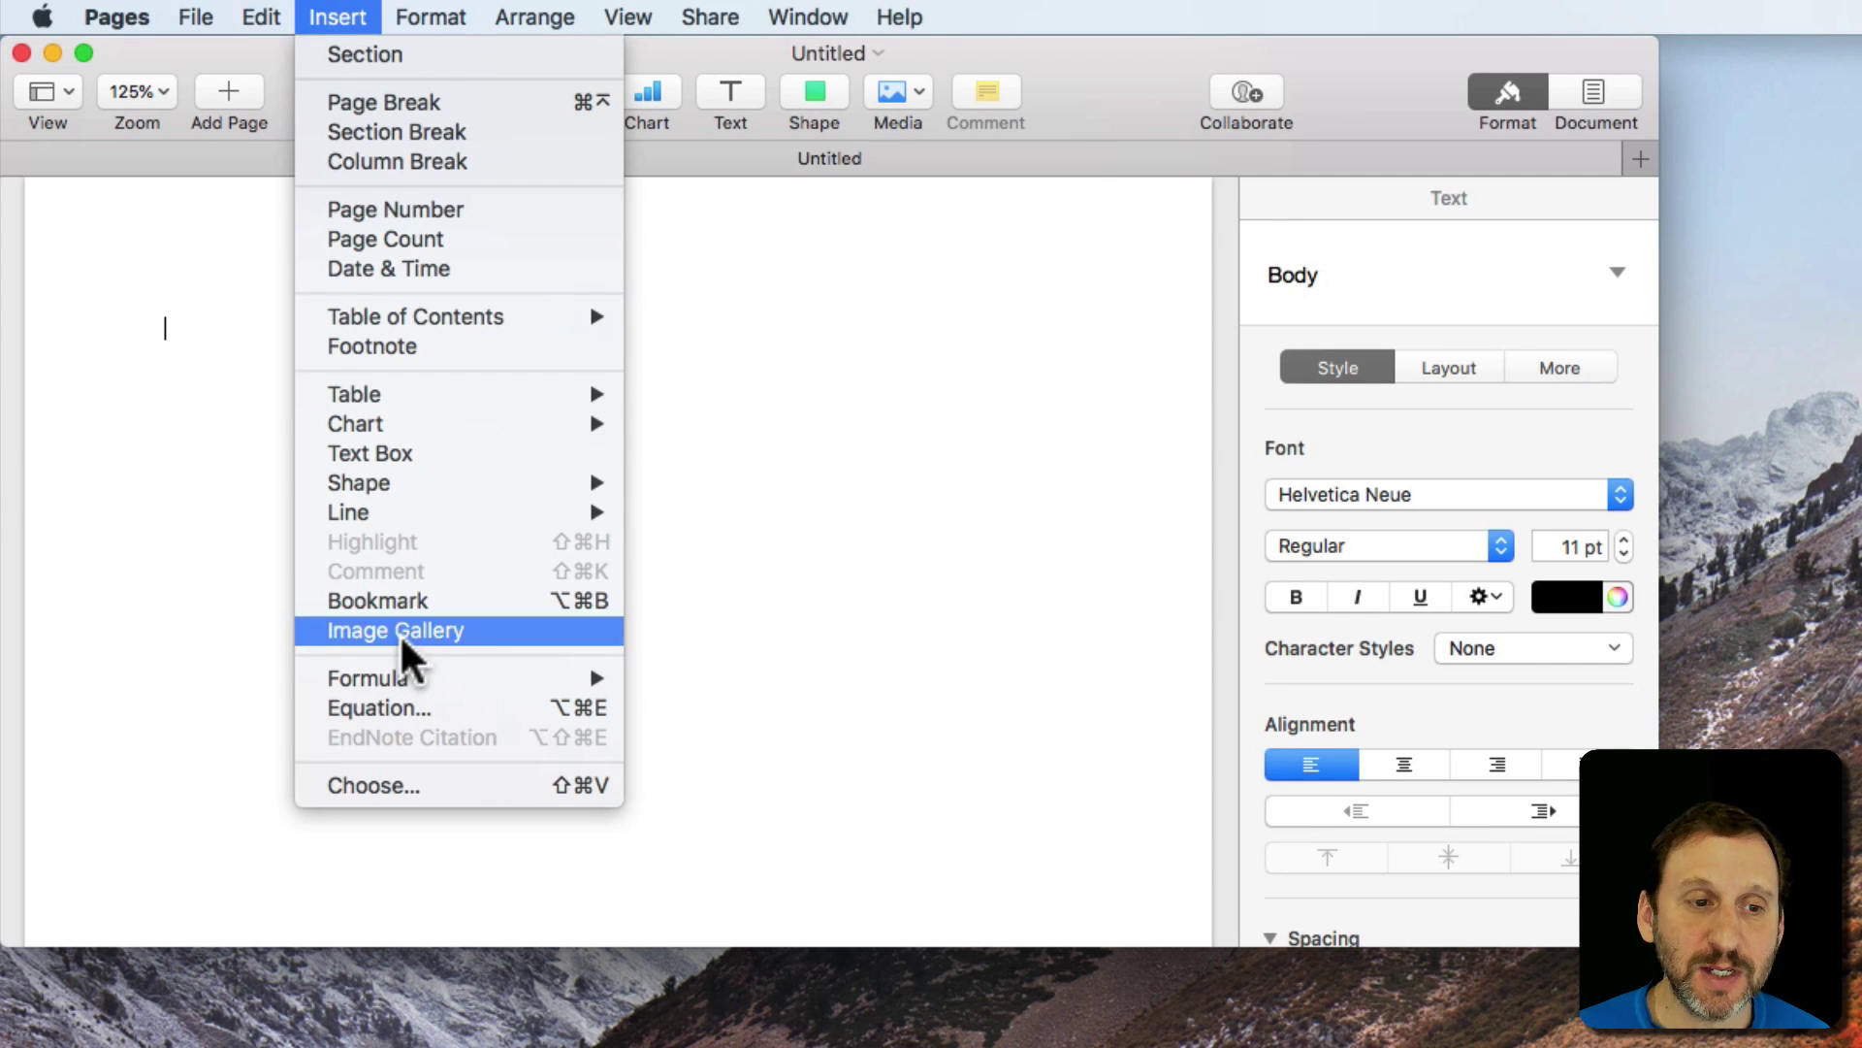
click(906, 84)
click(899, 91)
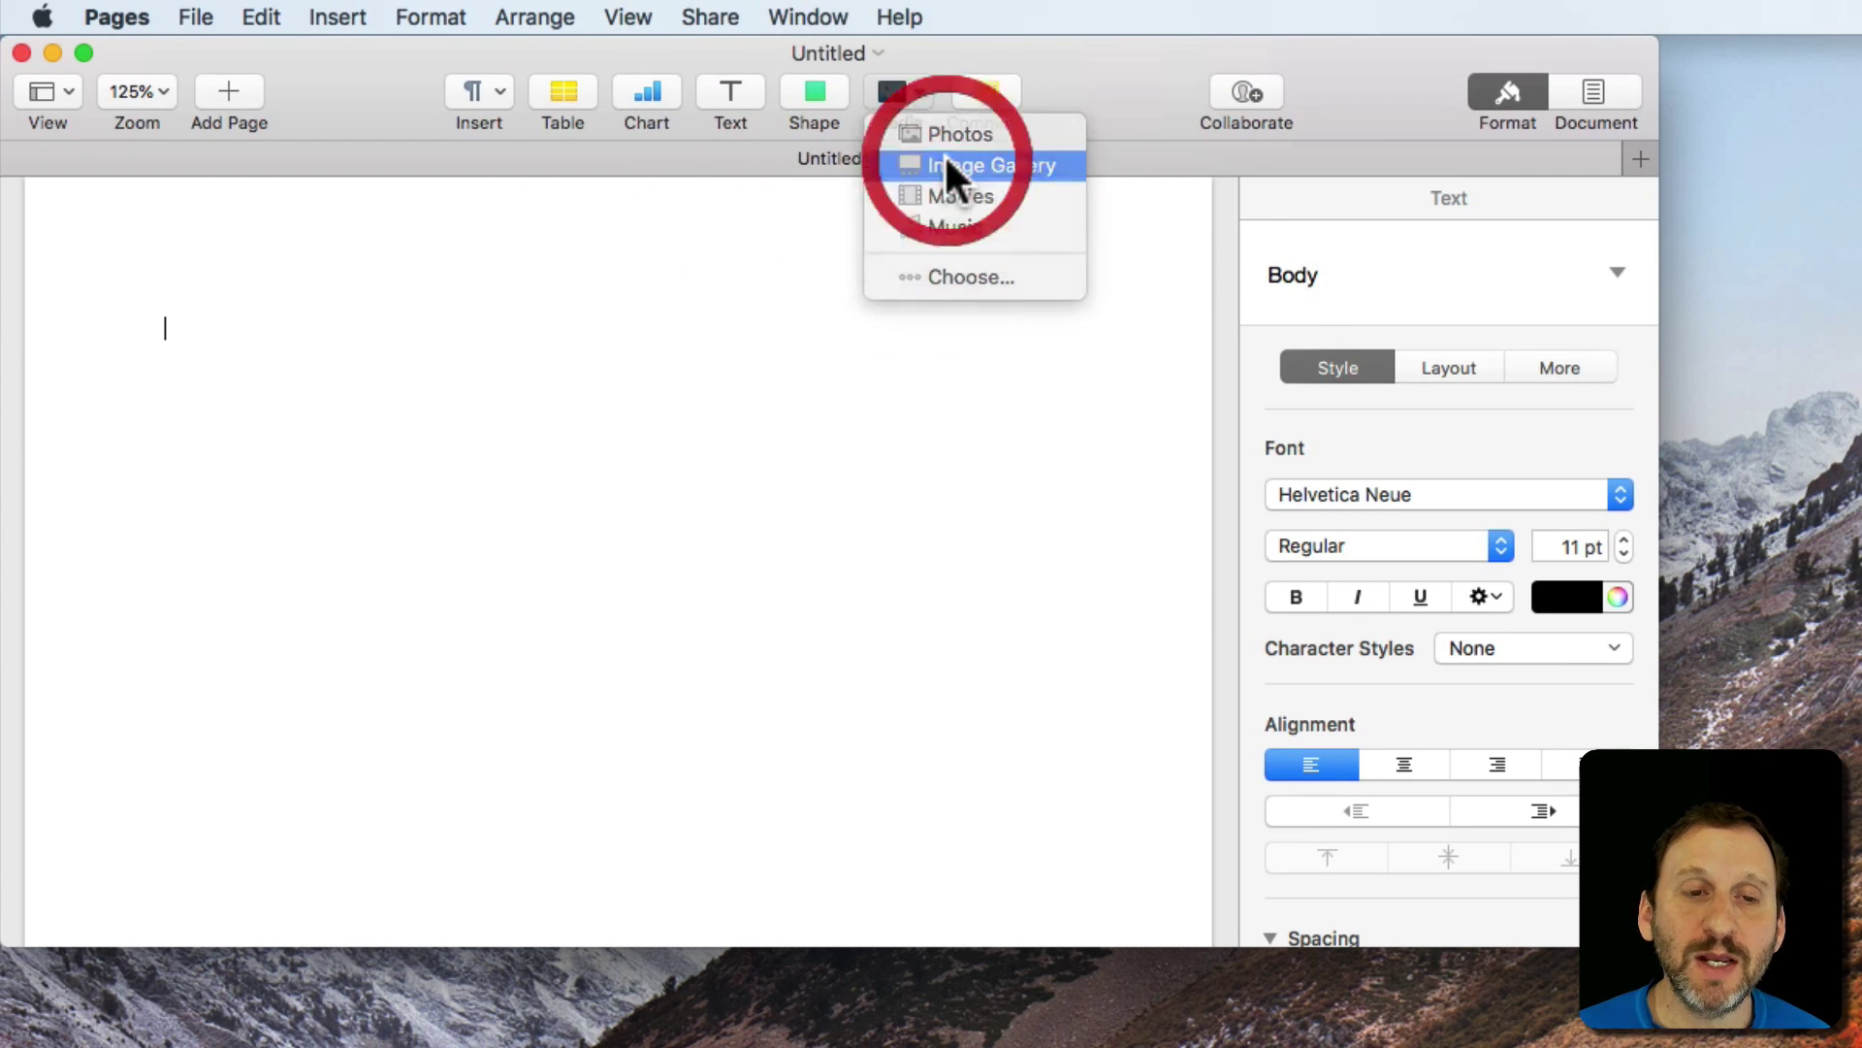
Insert an empty image gallery, keeping it set to move with text after checking wrap options.
click(945, 155)
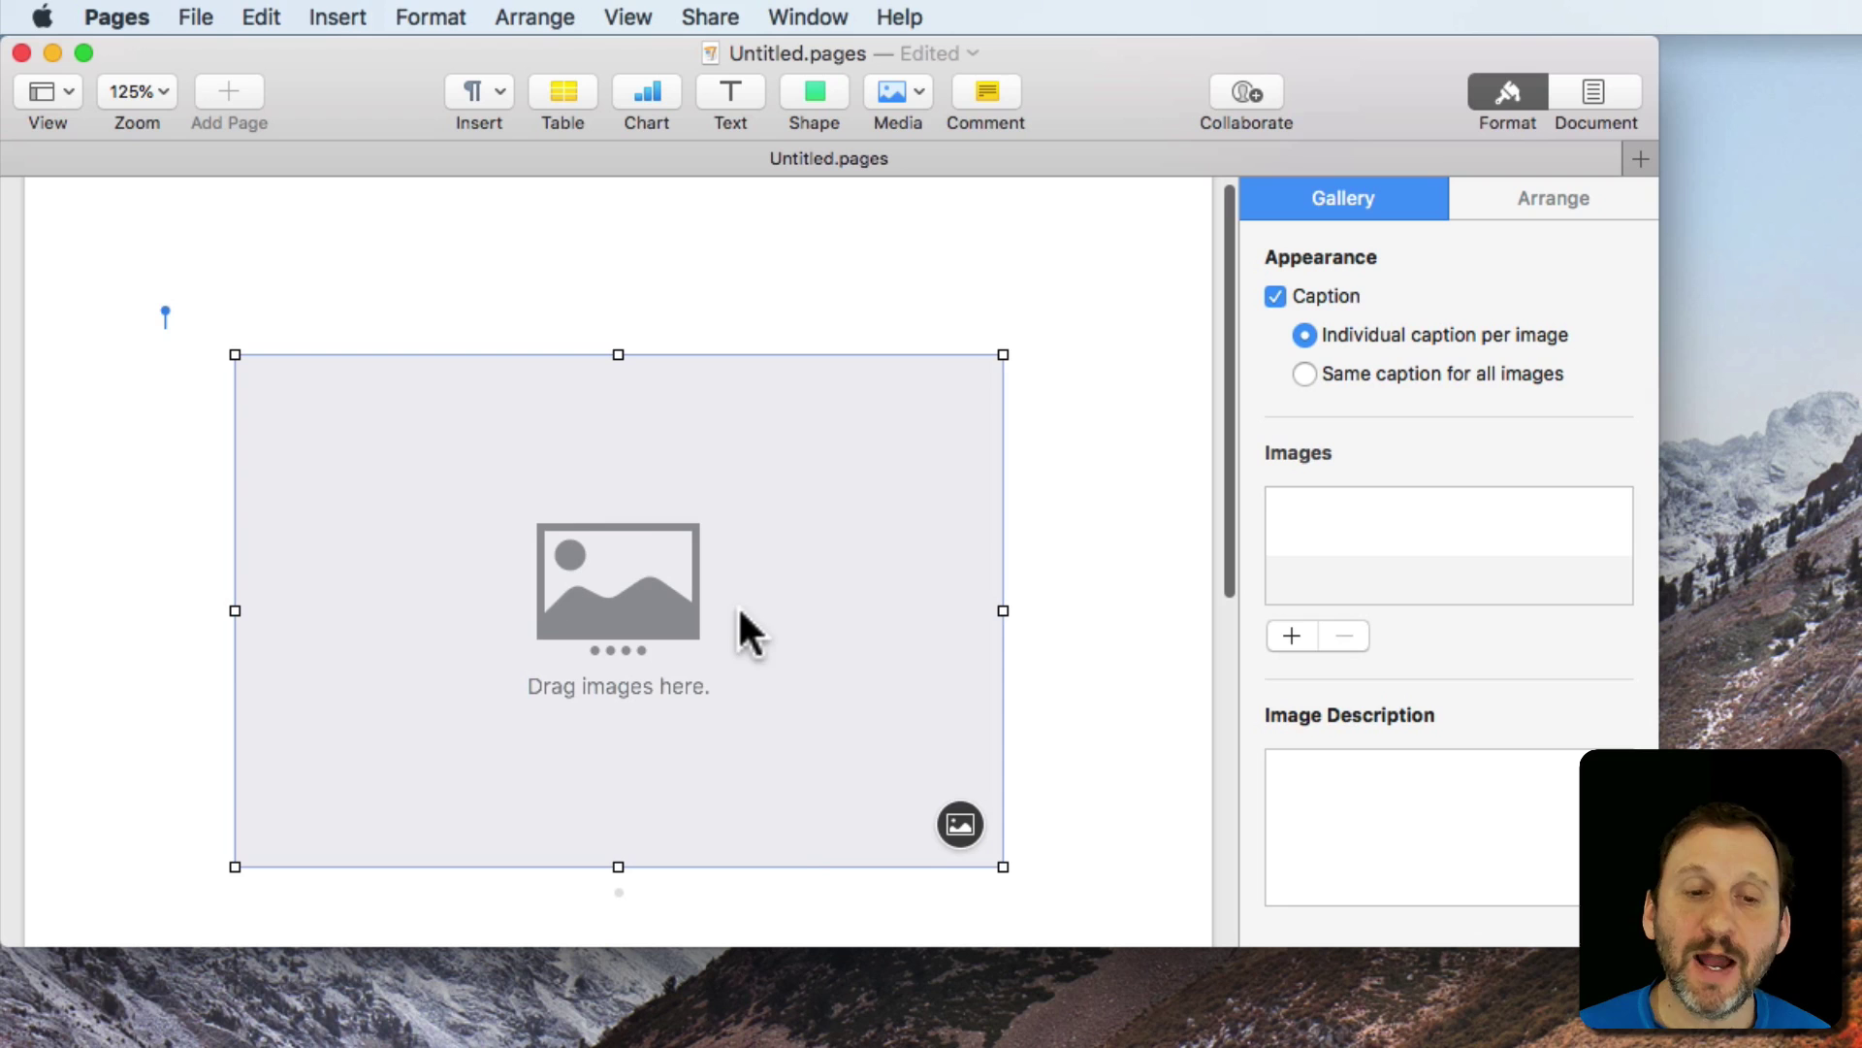
click(1562, 205)
click(1356, 299)
click(1489, 301)
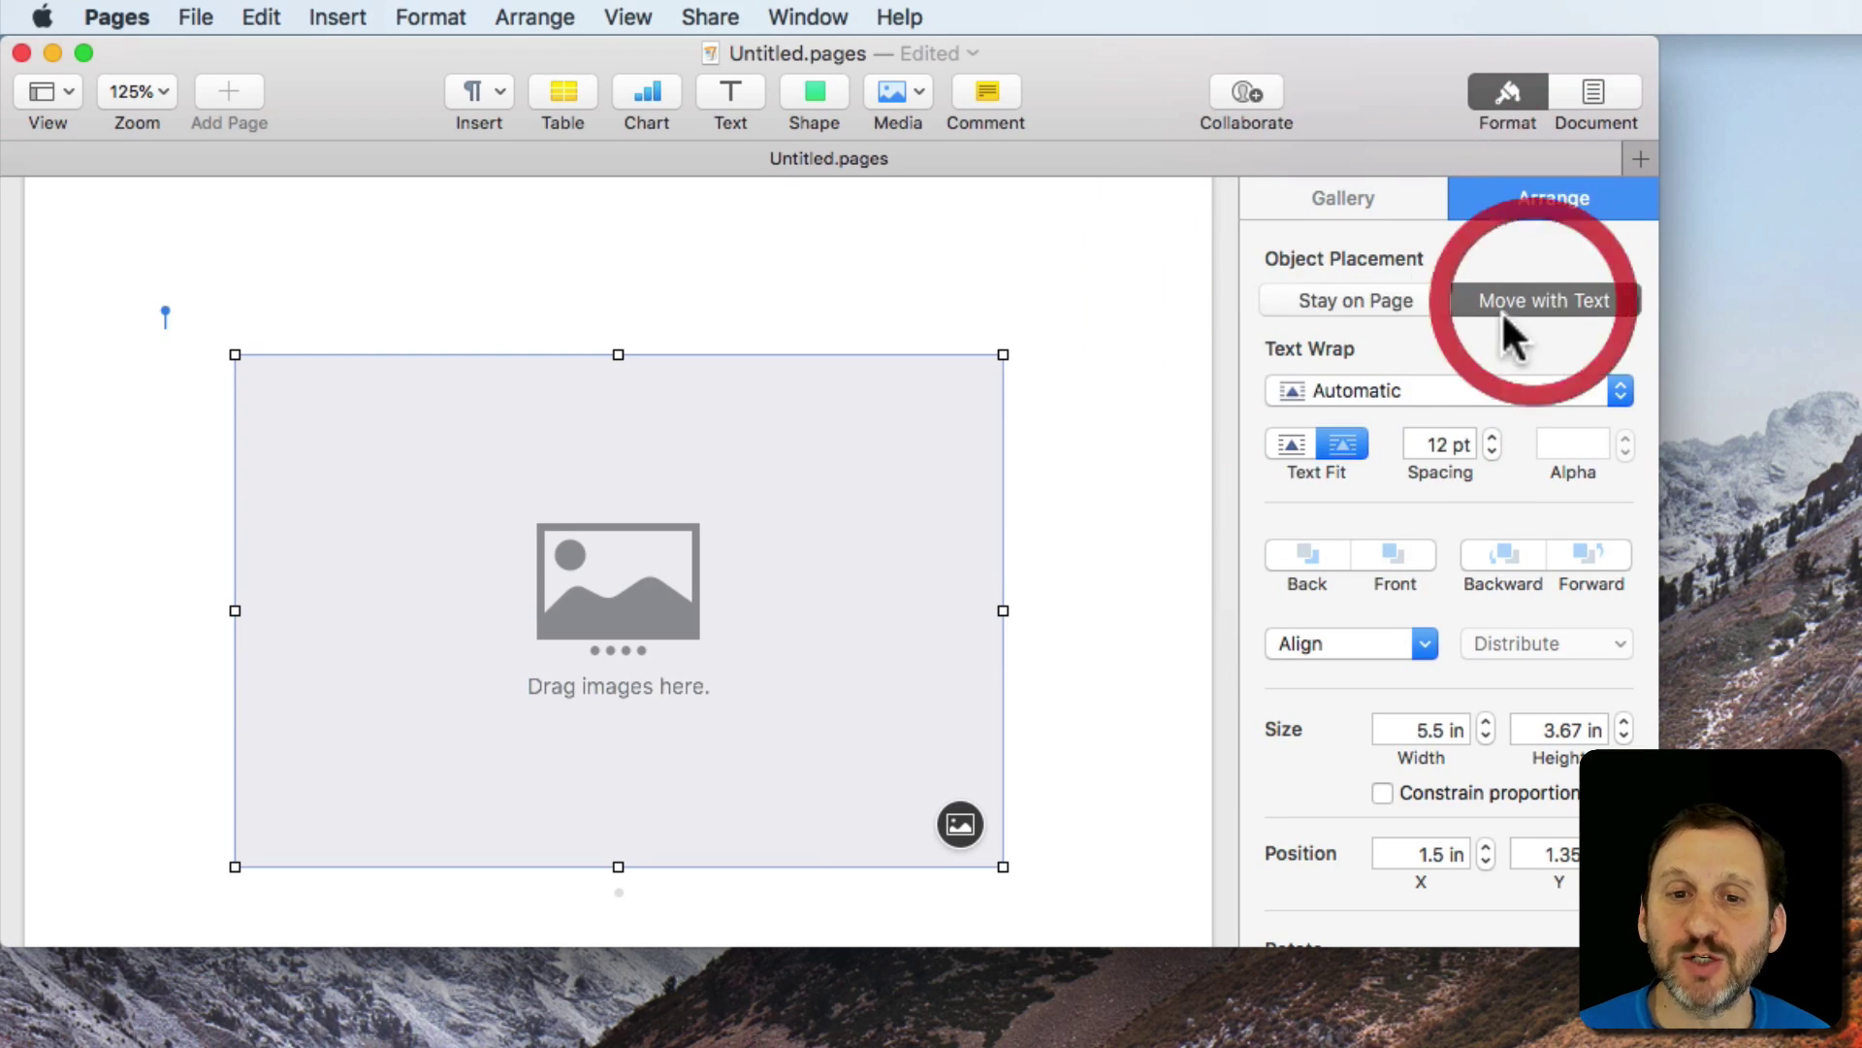
click(1347, 391)
click(1371, 210)
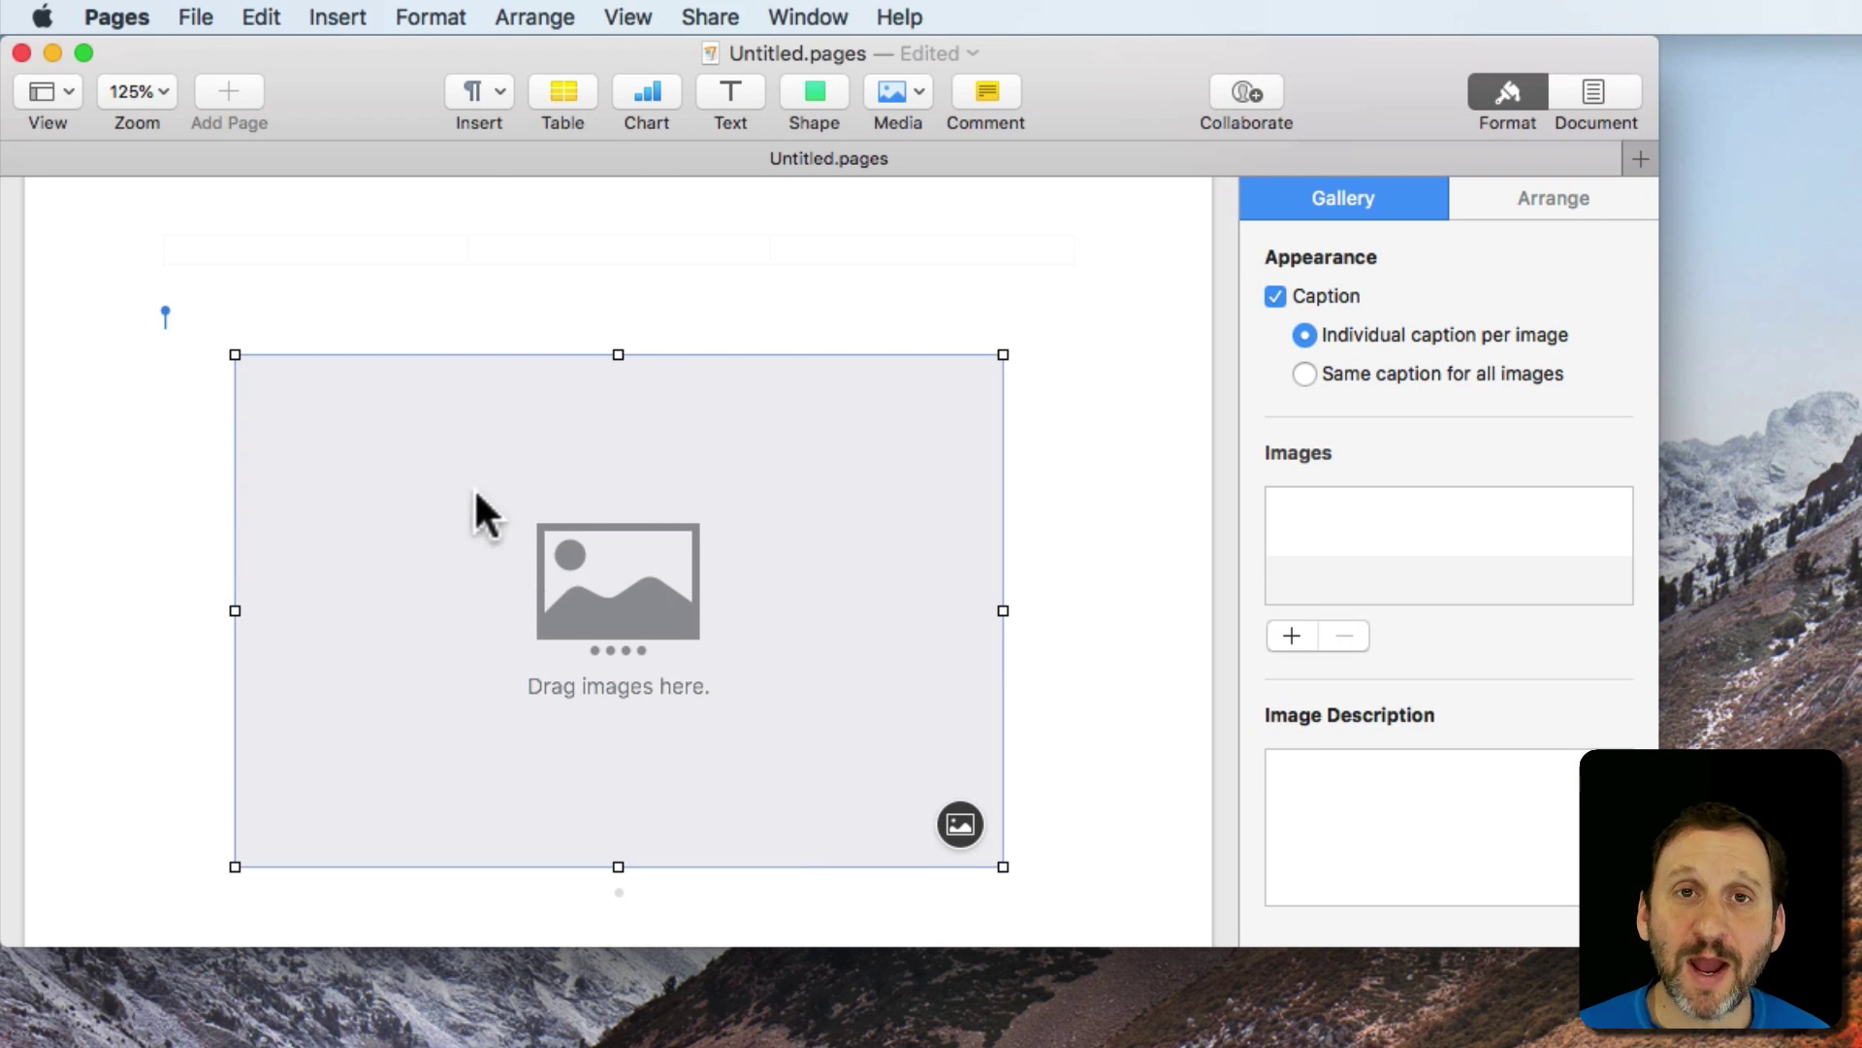
Drag IMG_0263, IMG_0265 and IMG_0270 from Finder into the empty gallery.
click(954, 823)
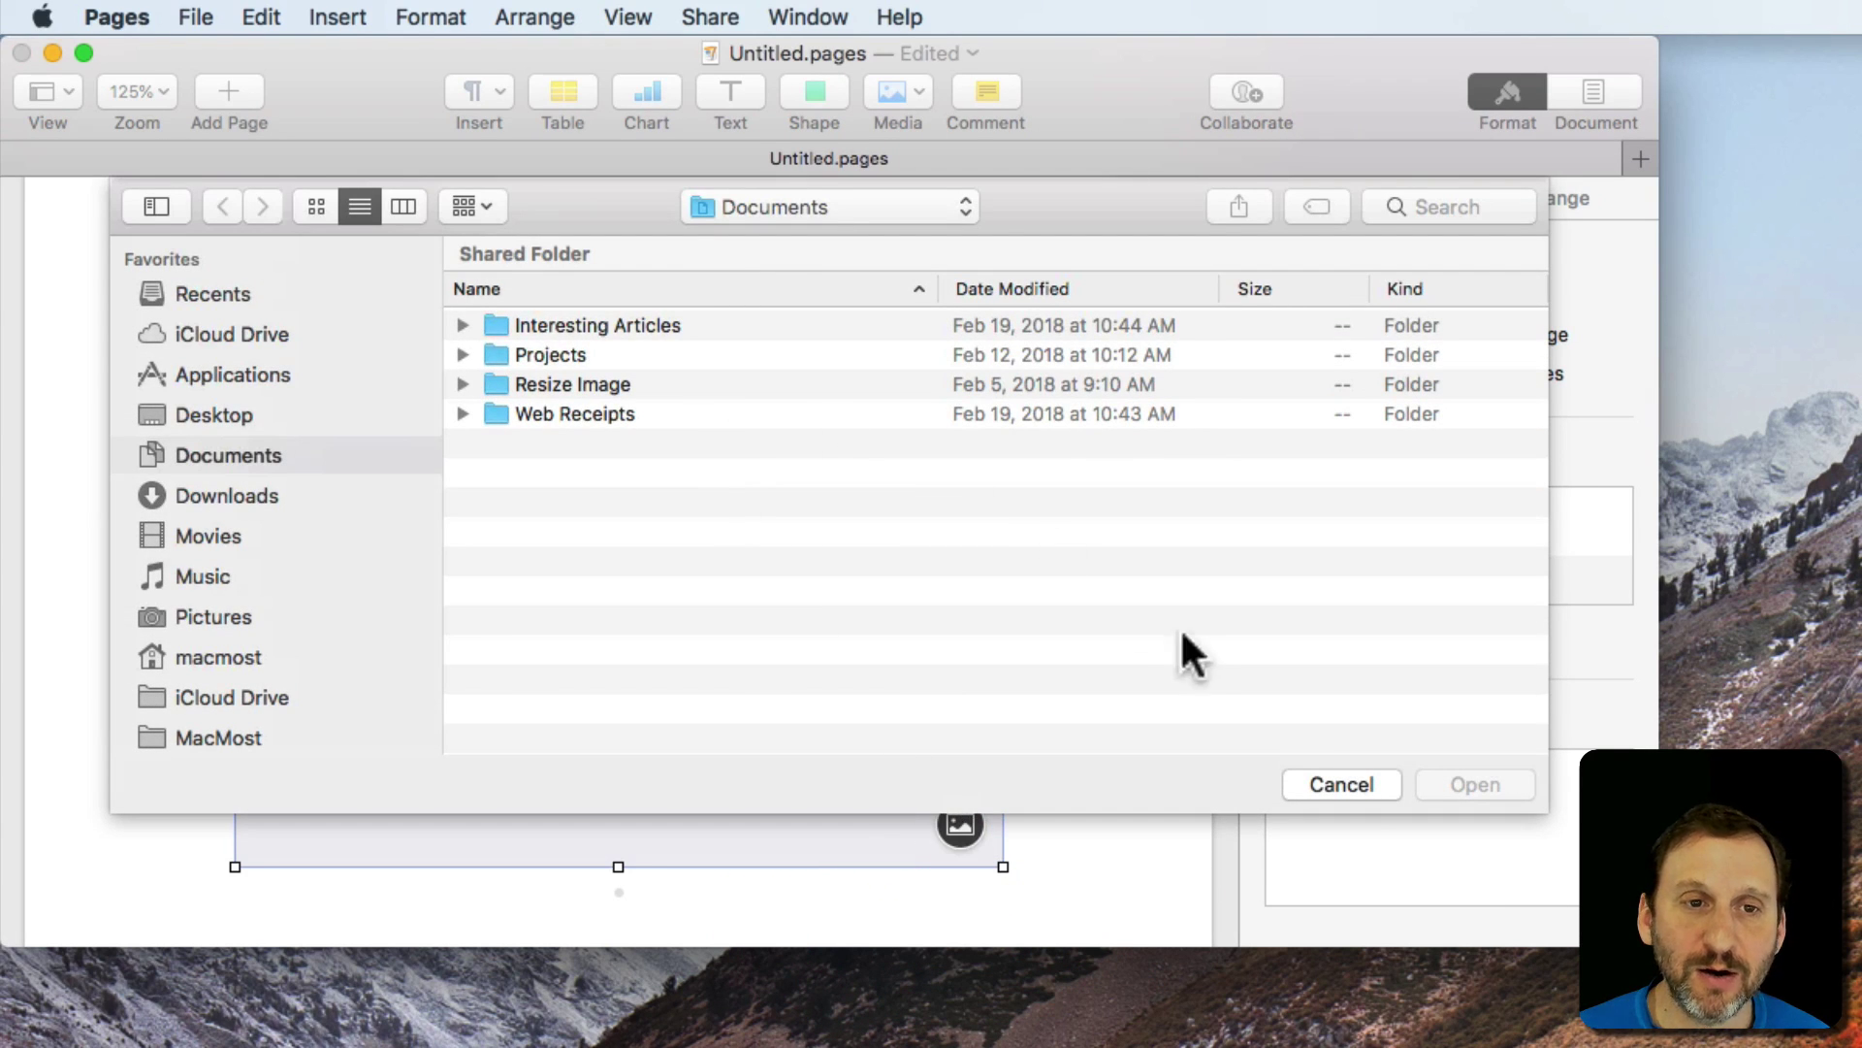
click(1338, 784)
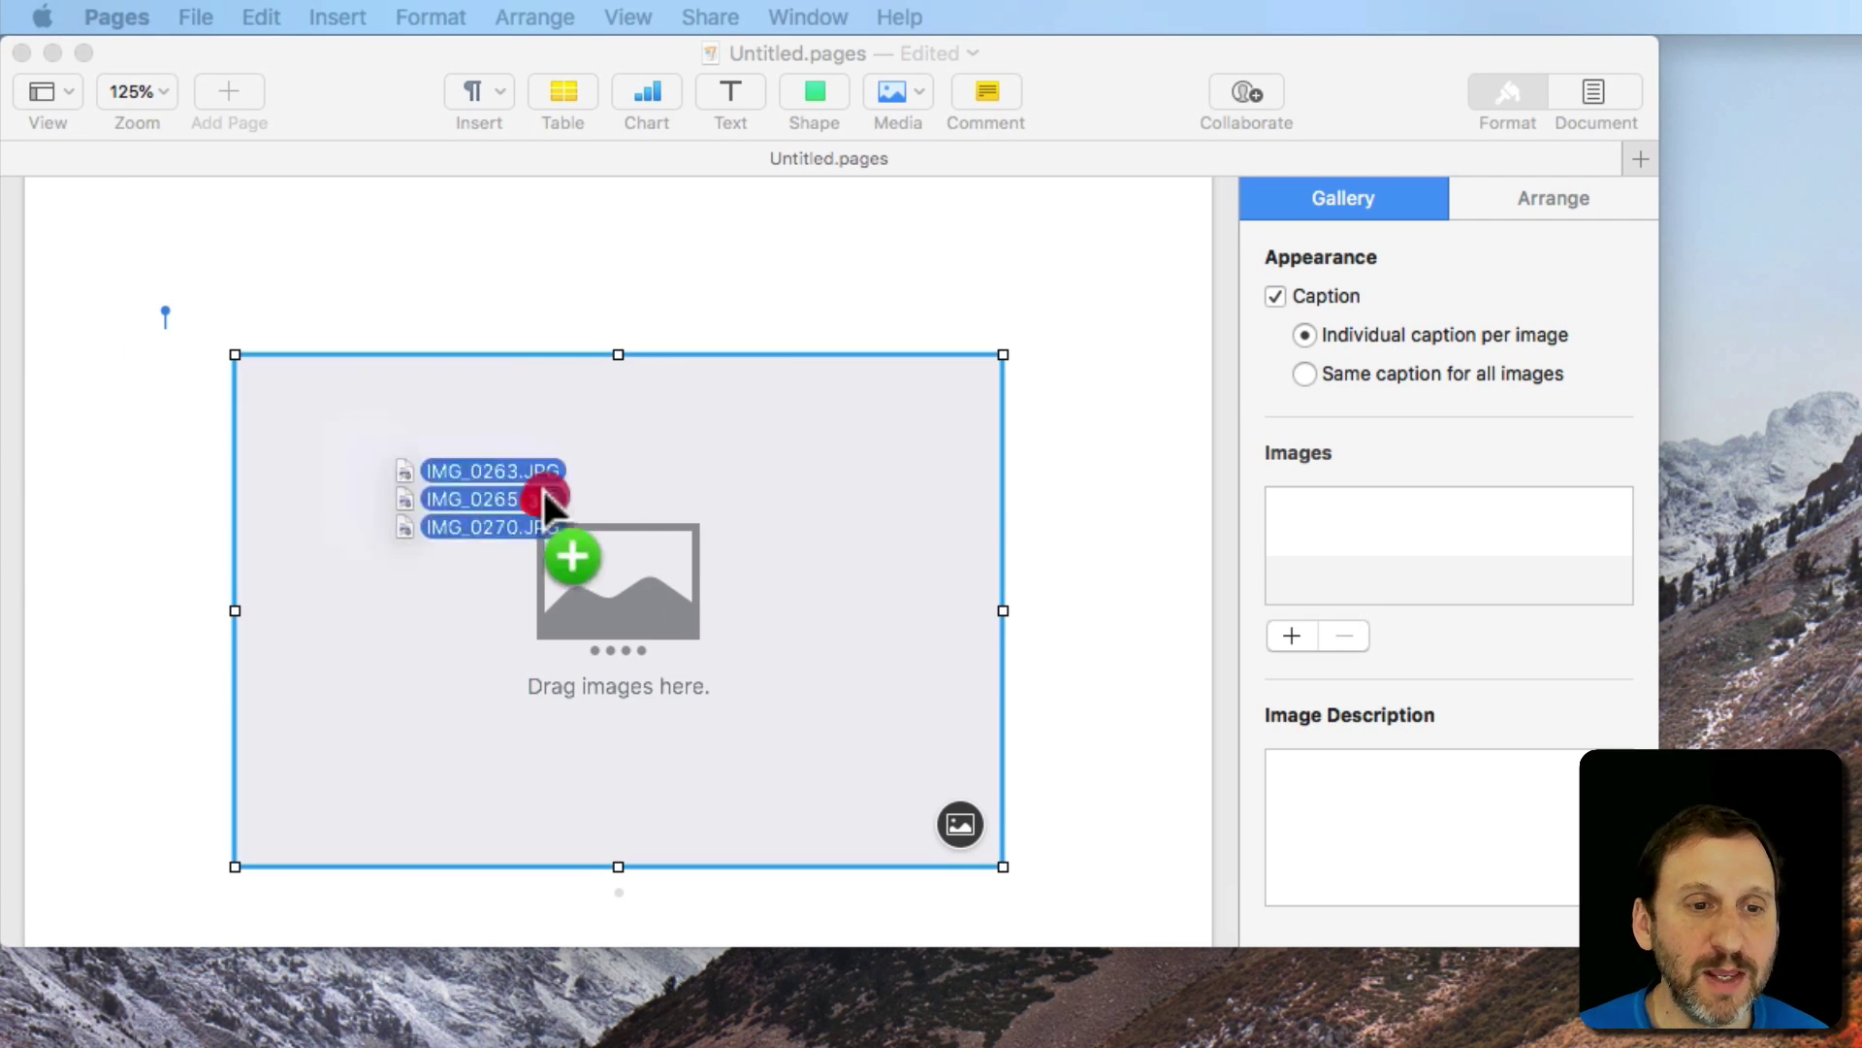
drag(540, 491, 657, 544)
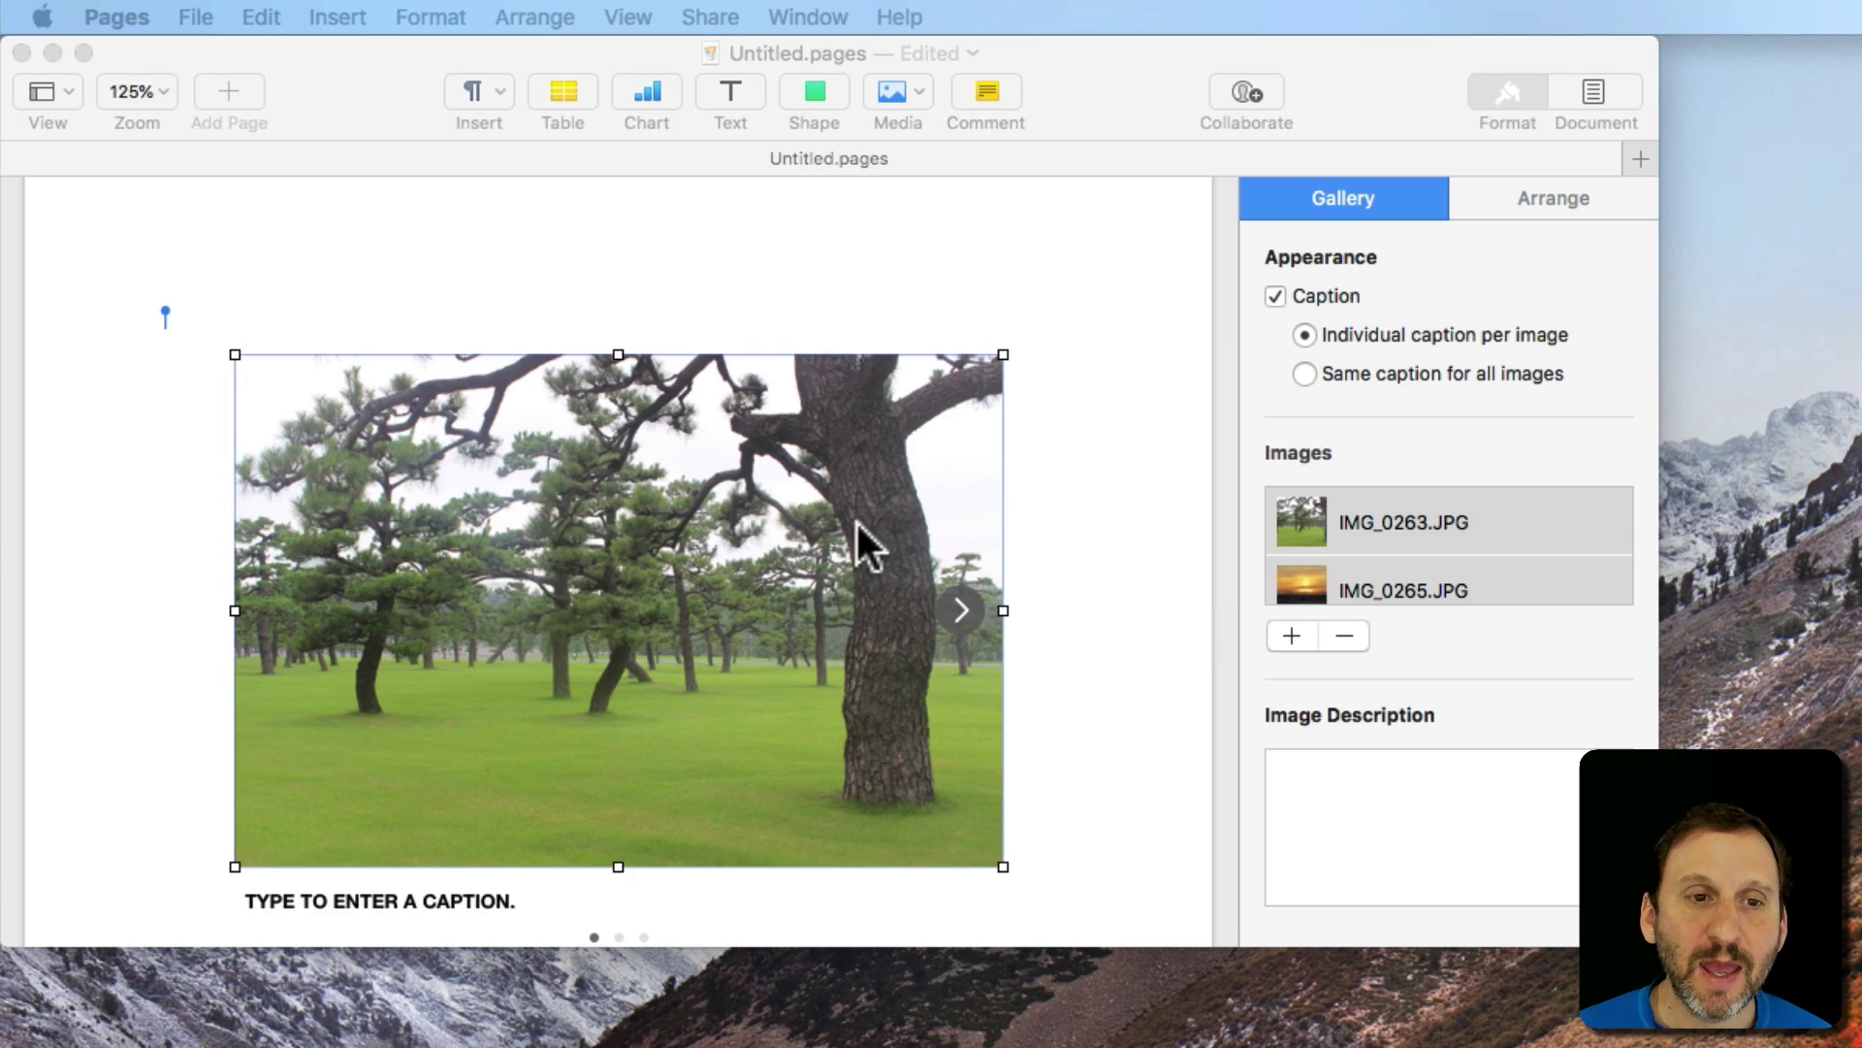
scroll(856, 514, down, 2)
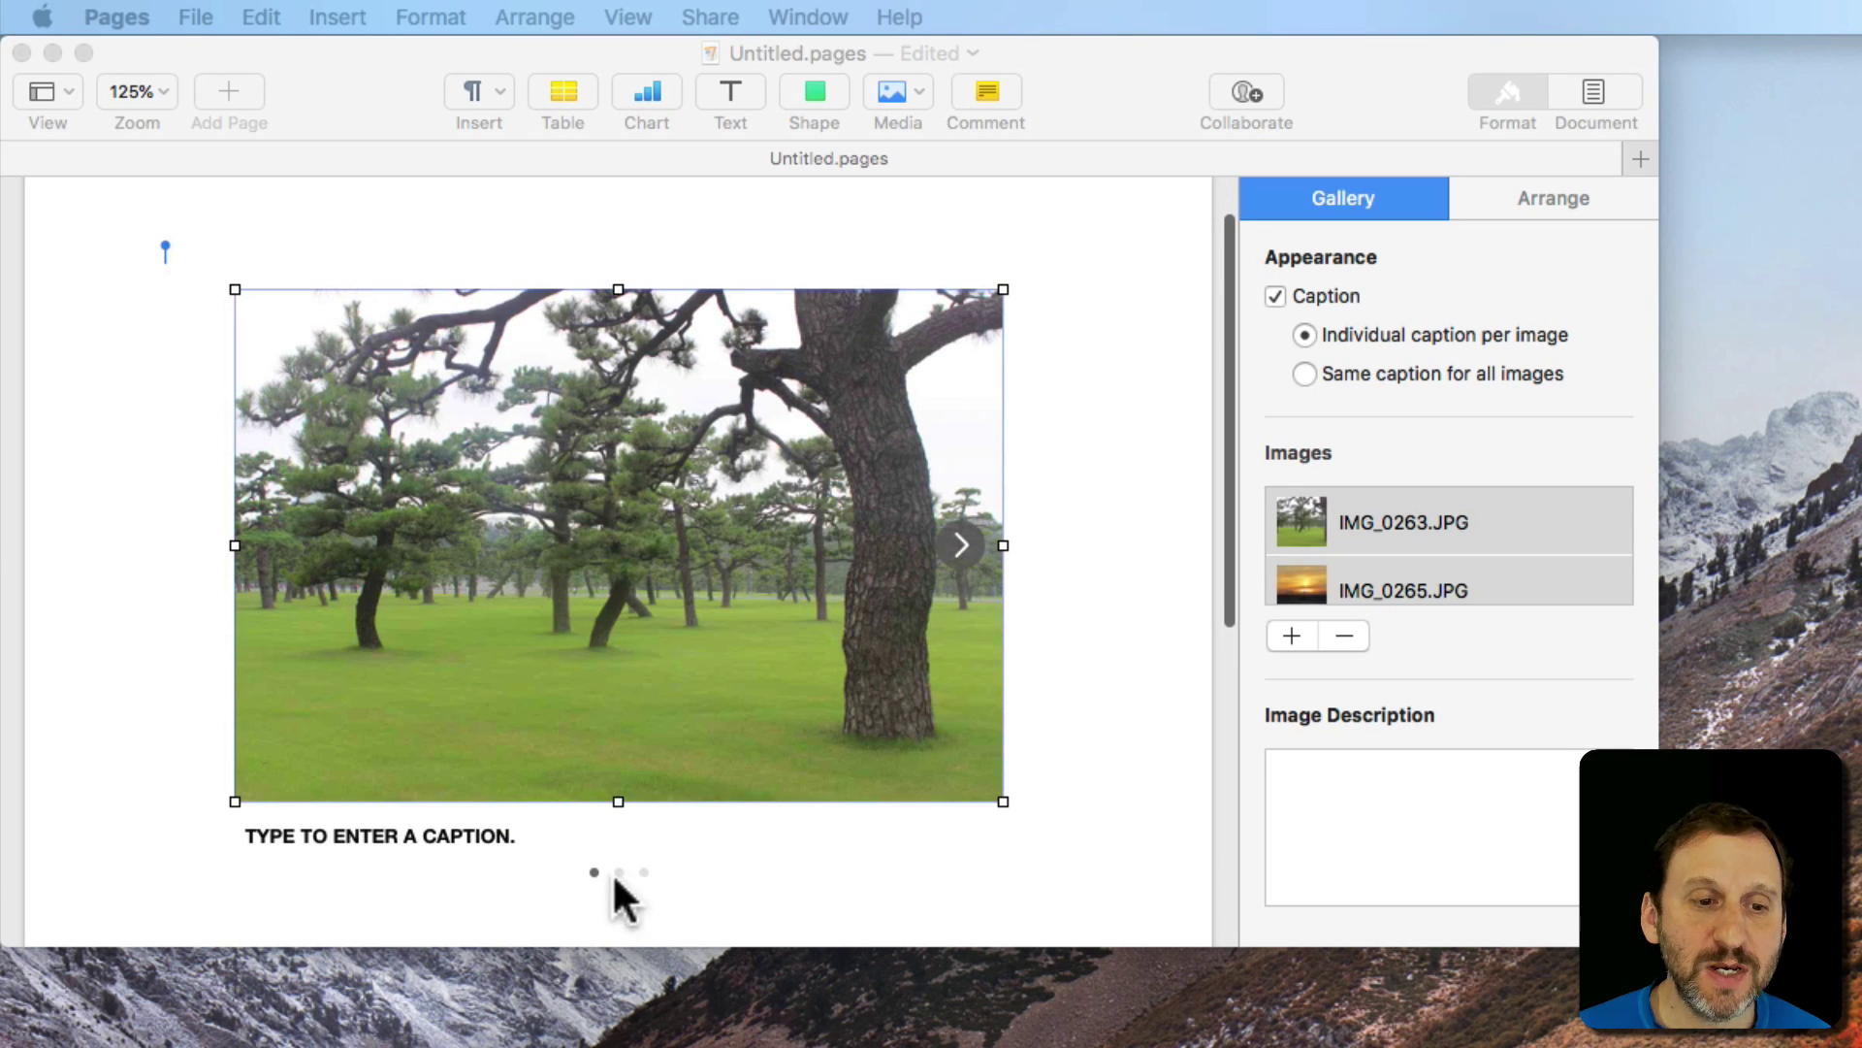
Page through the sunset and gauges photos, then back to the trees.
click(619, 871)
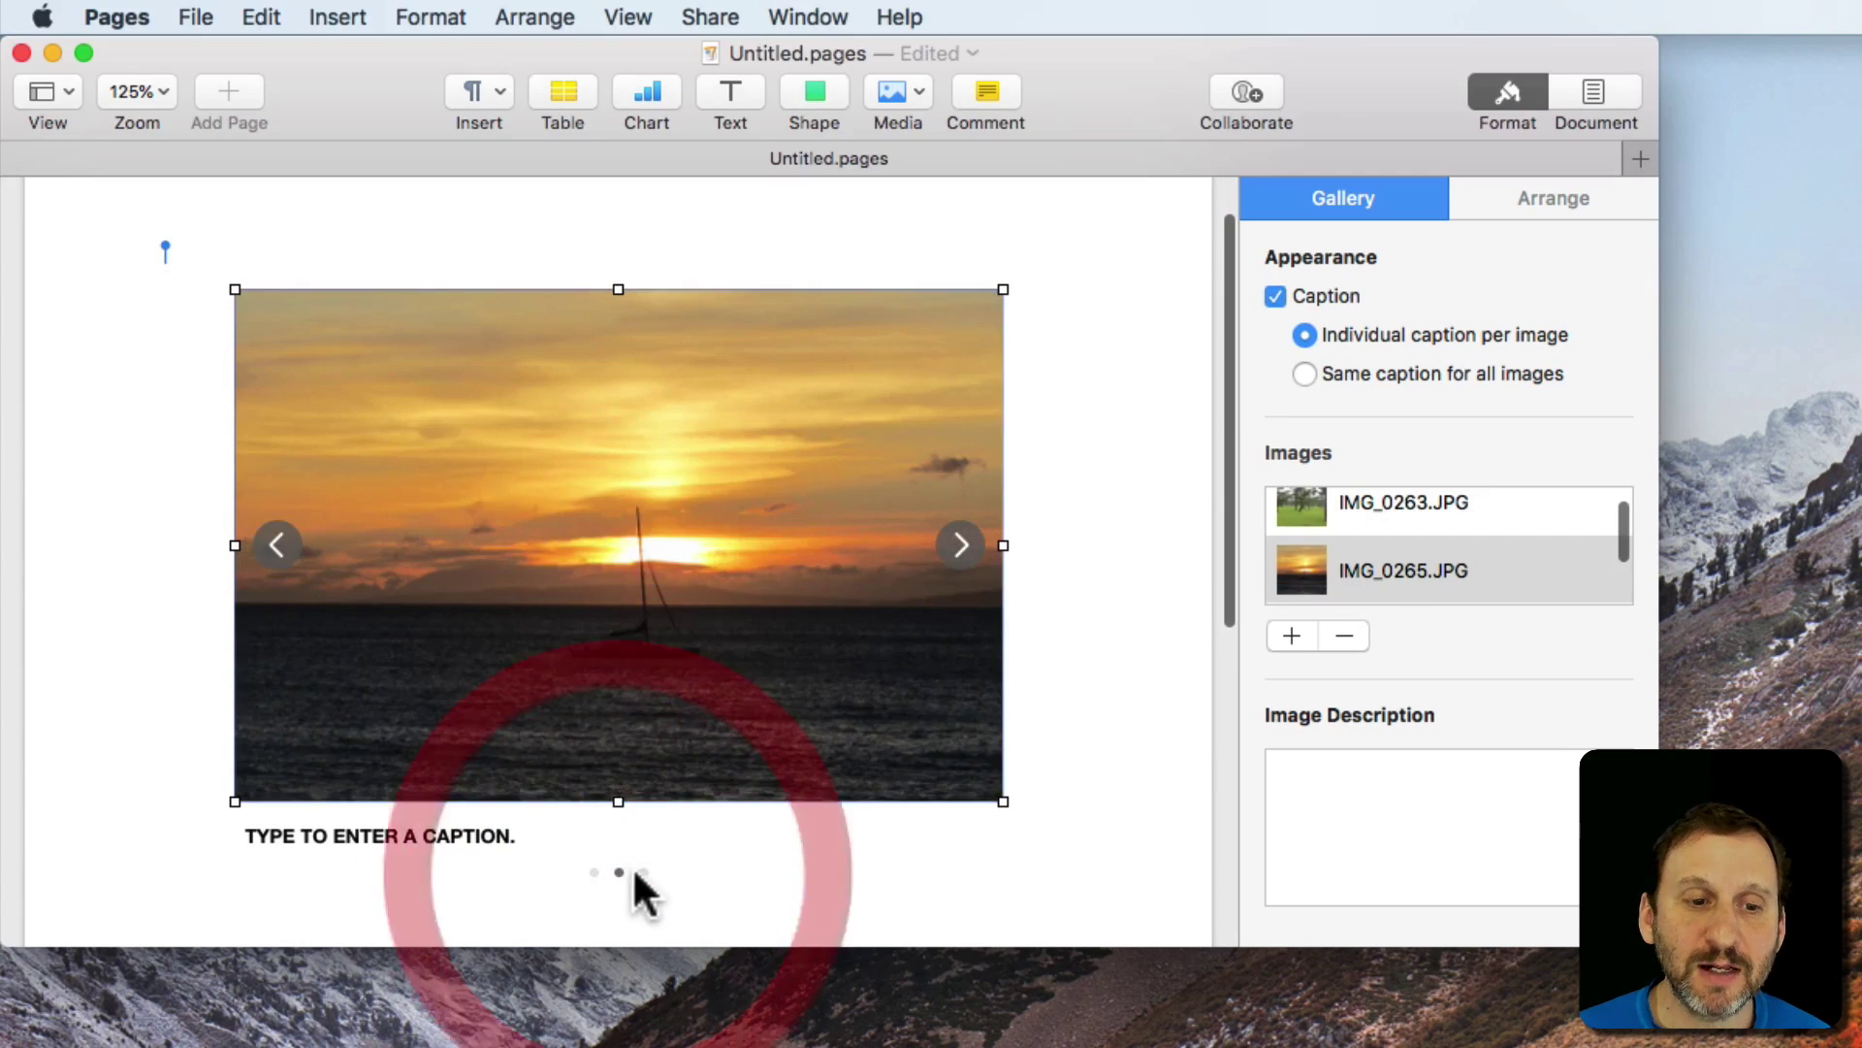
click(643, 871)
click(594, 871)
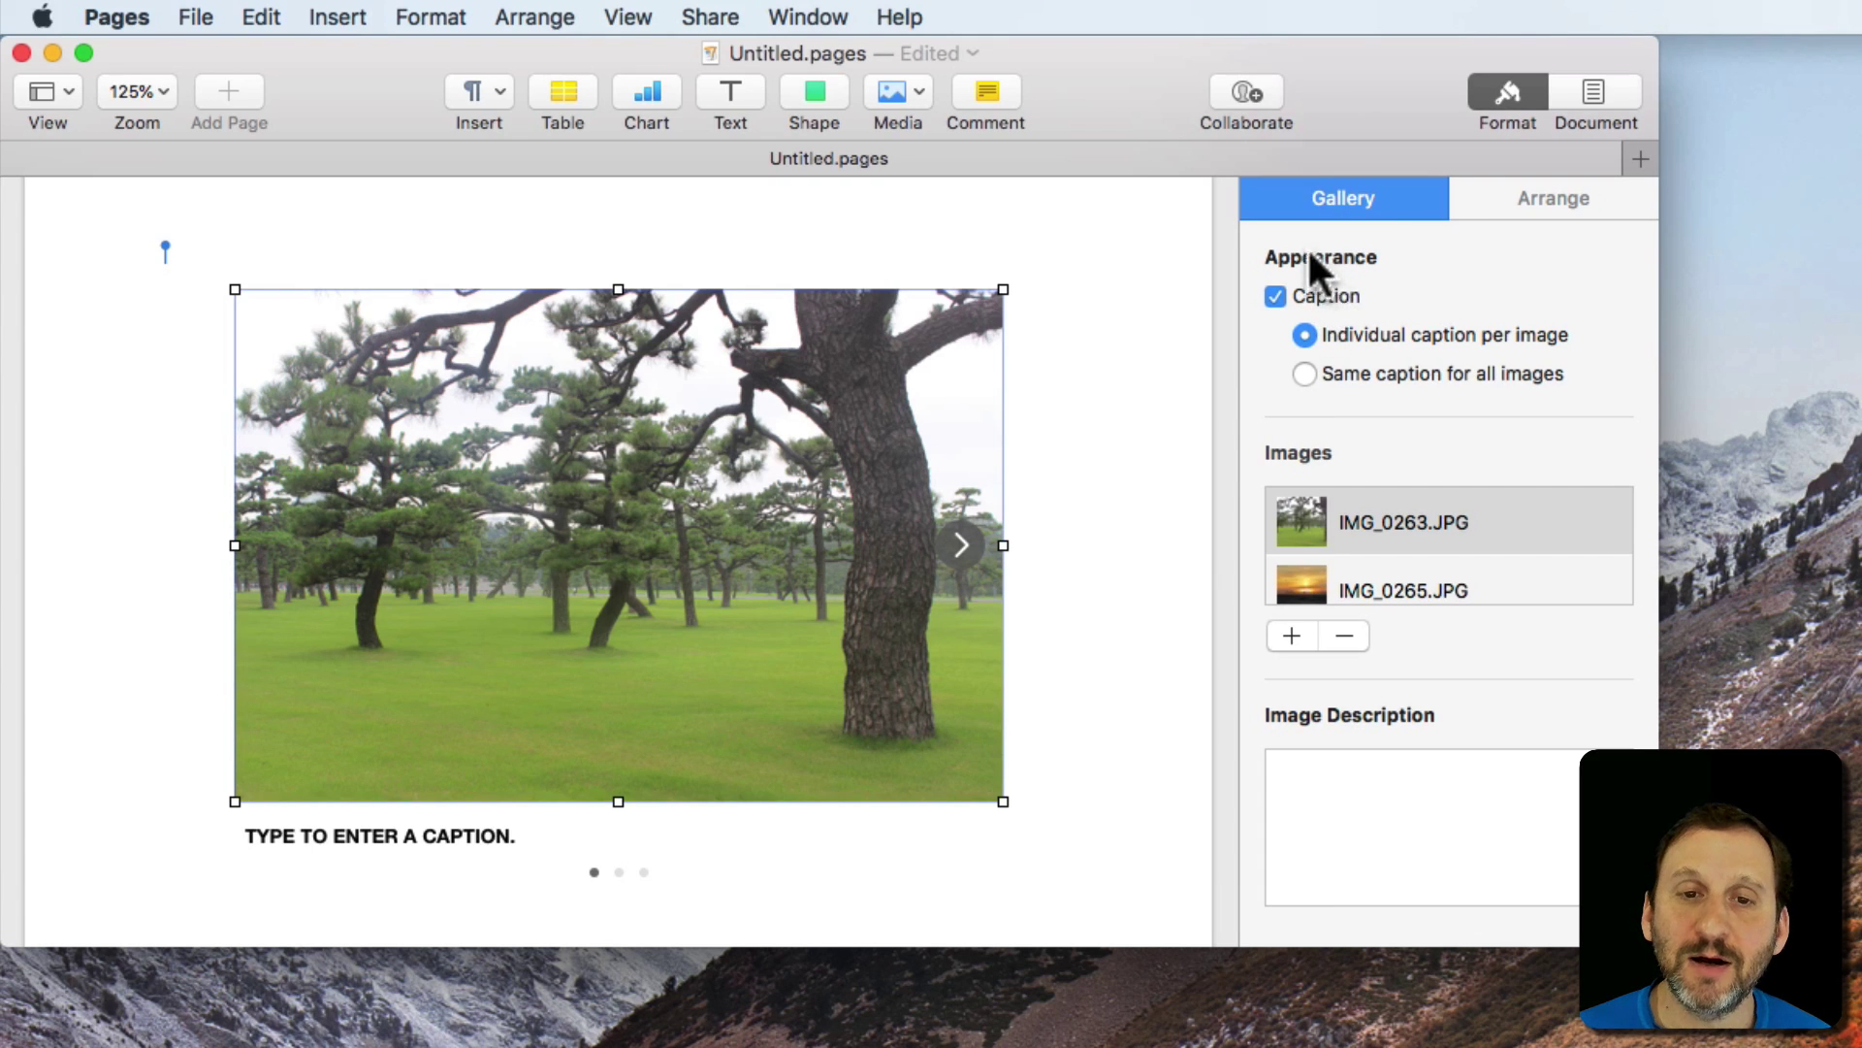
Turn gallery captions on with an individual caption for each image.
click(1318, 288)
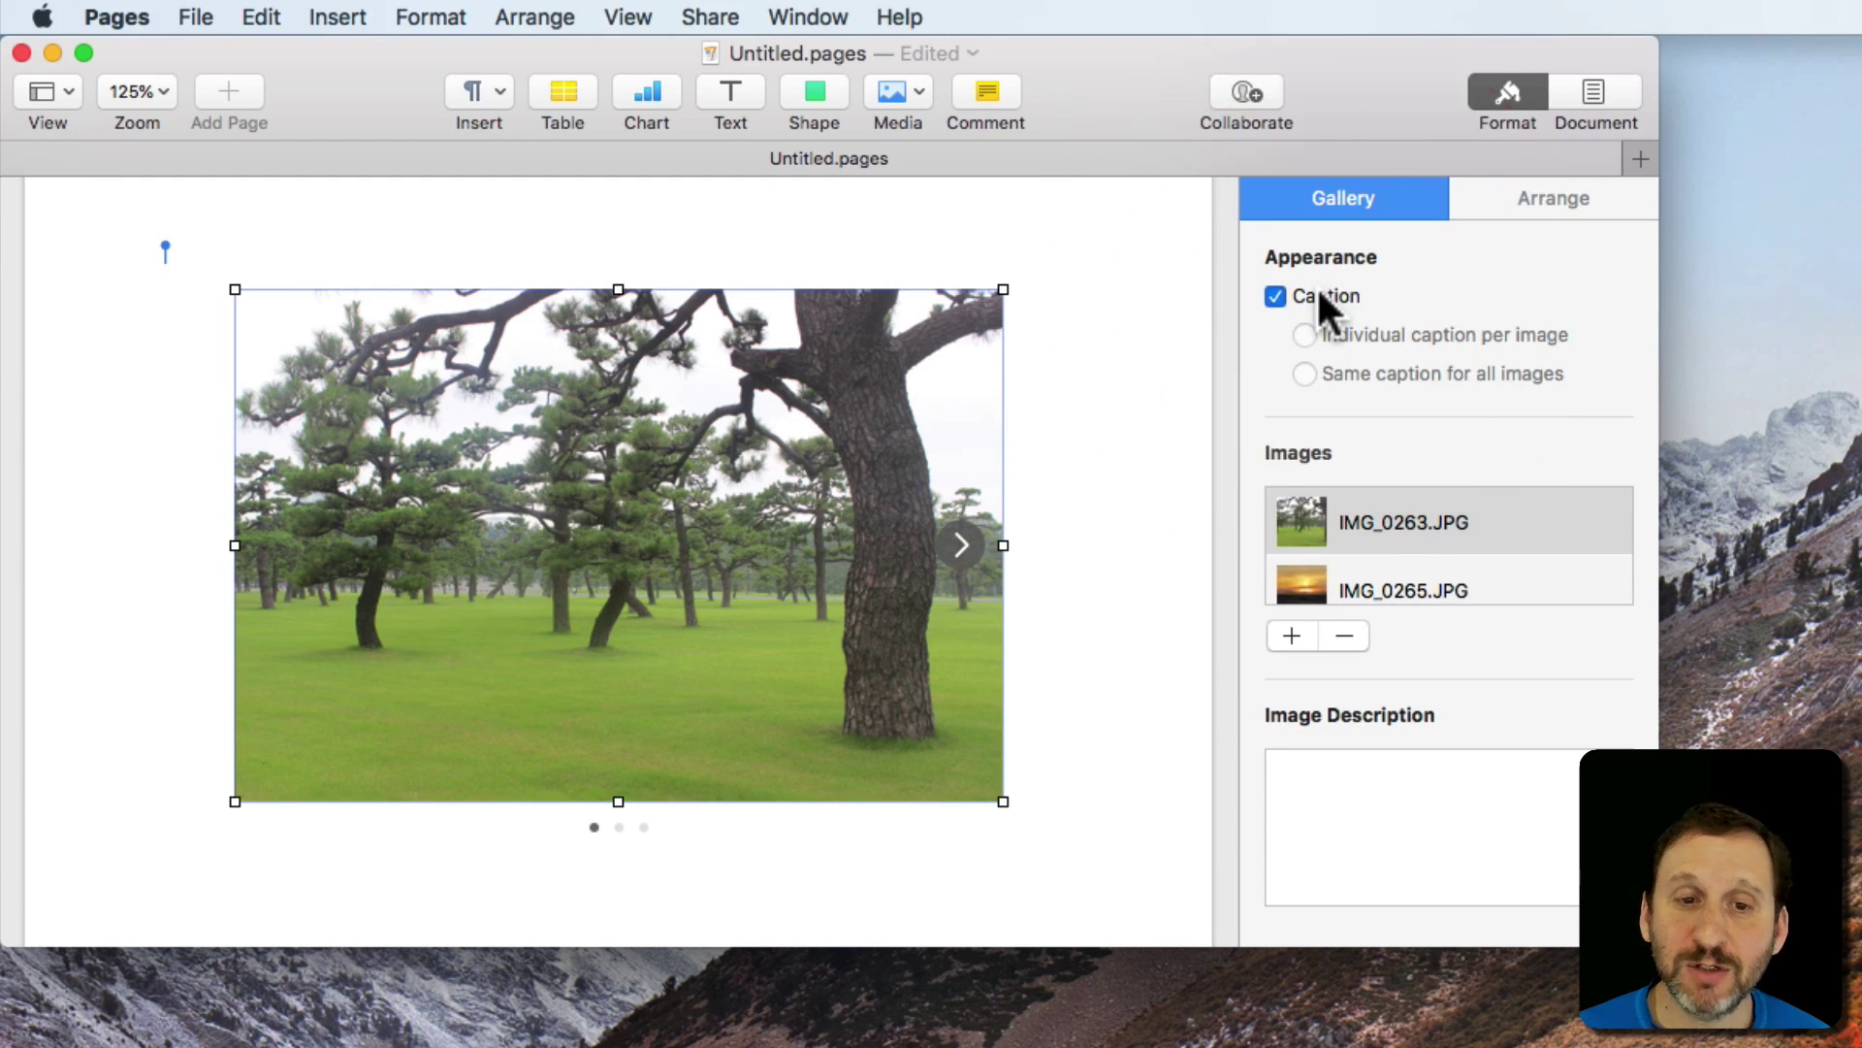
click(1318, 287)
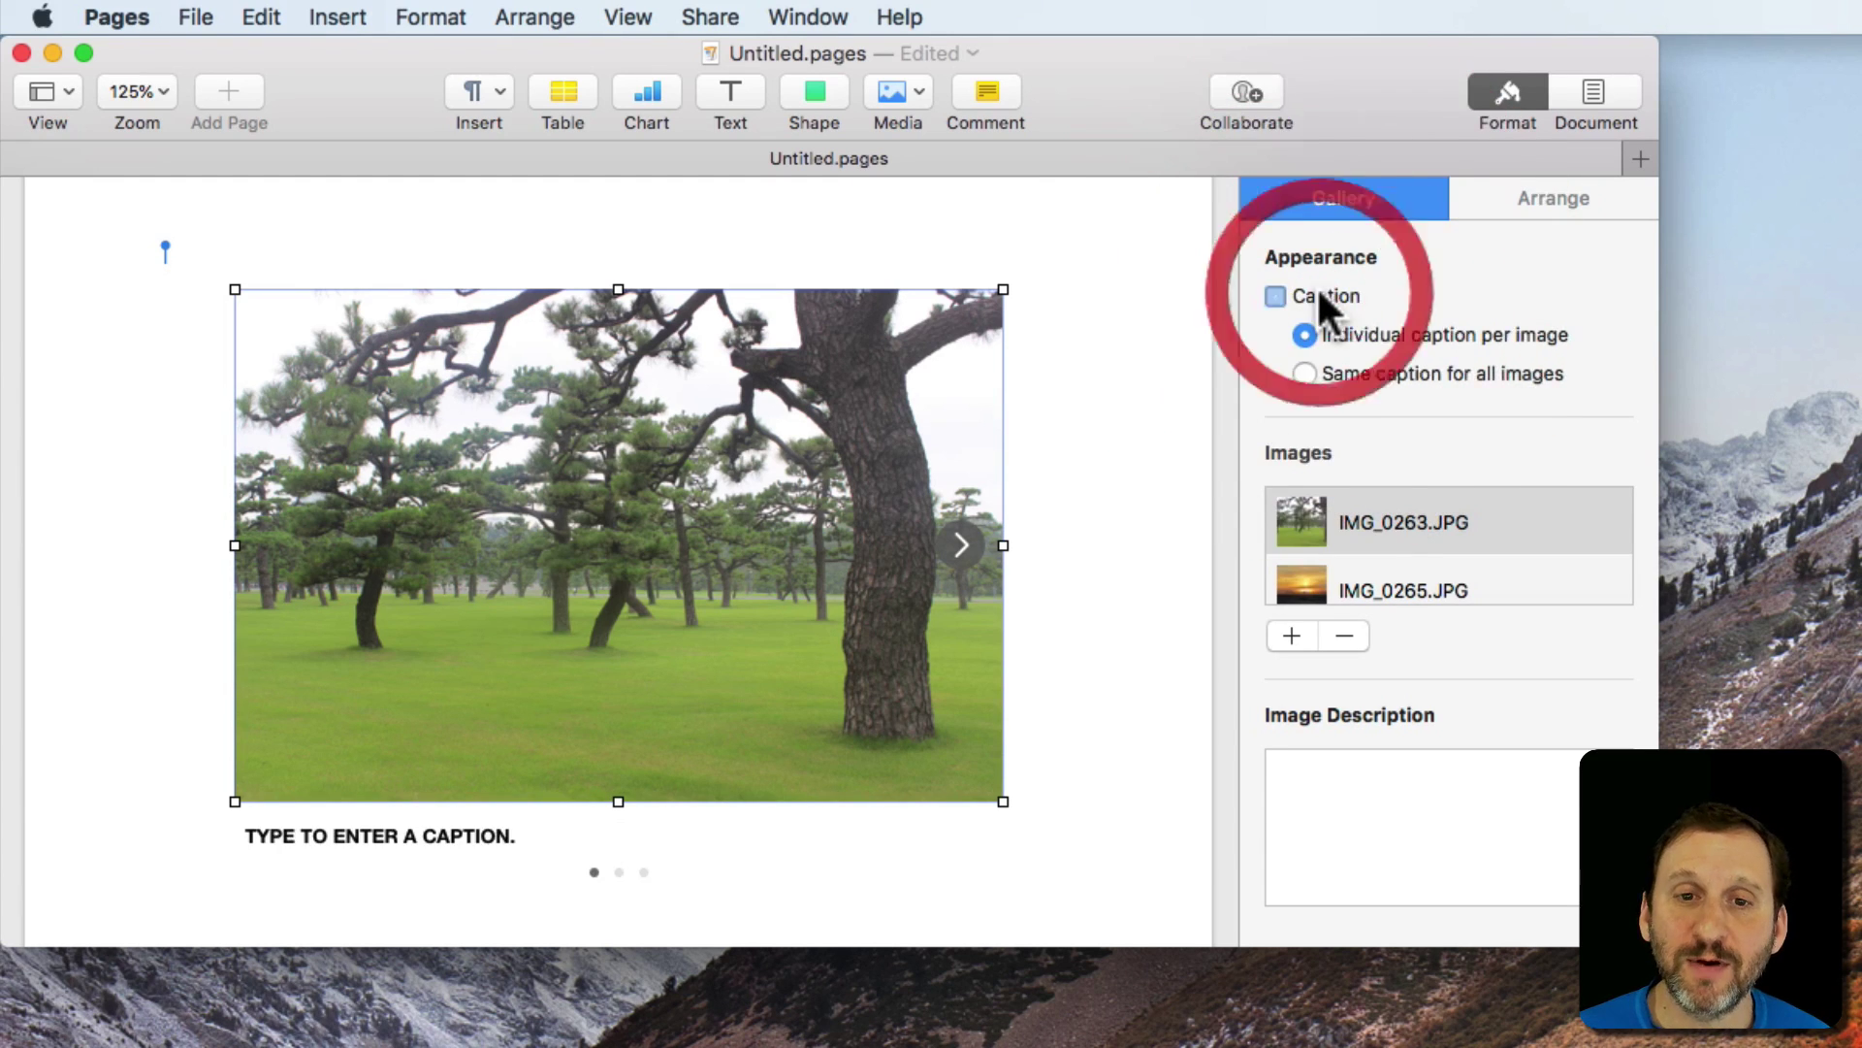
click(1378, 368)
click(1351, 332)
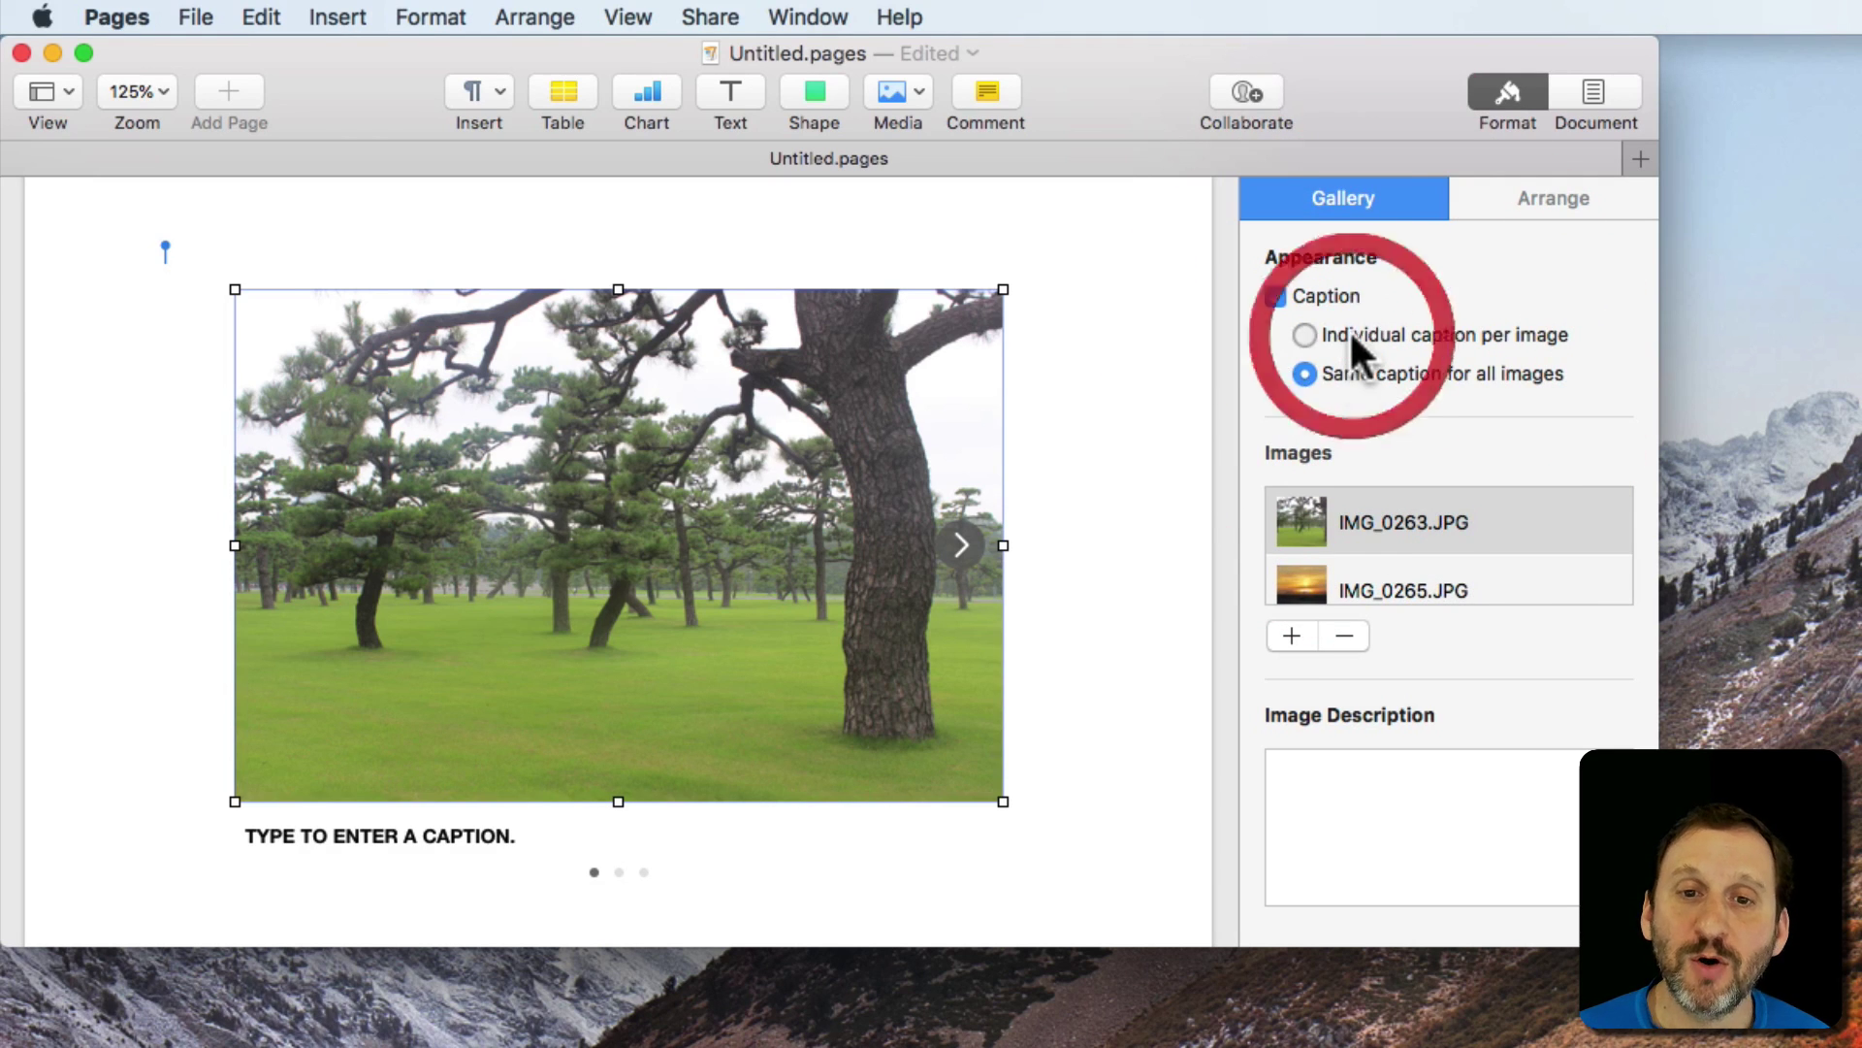
click(1304, 336)
Caption the trees photo A, the sunset B and the gauges C.
click(440, 833)
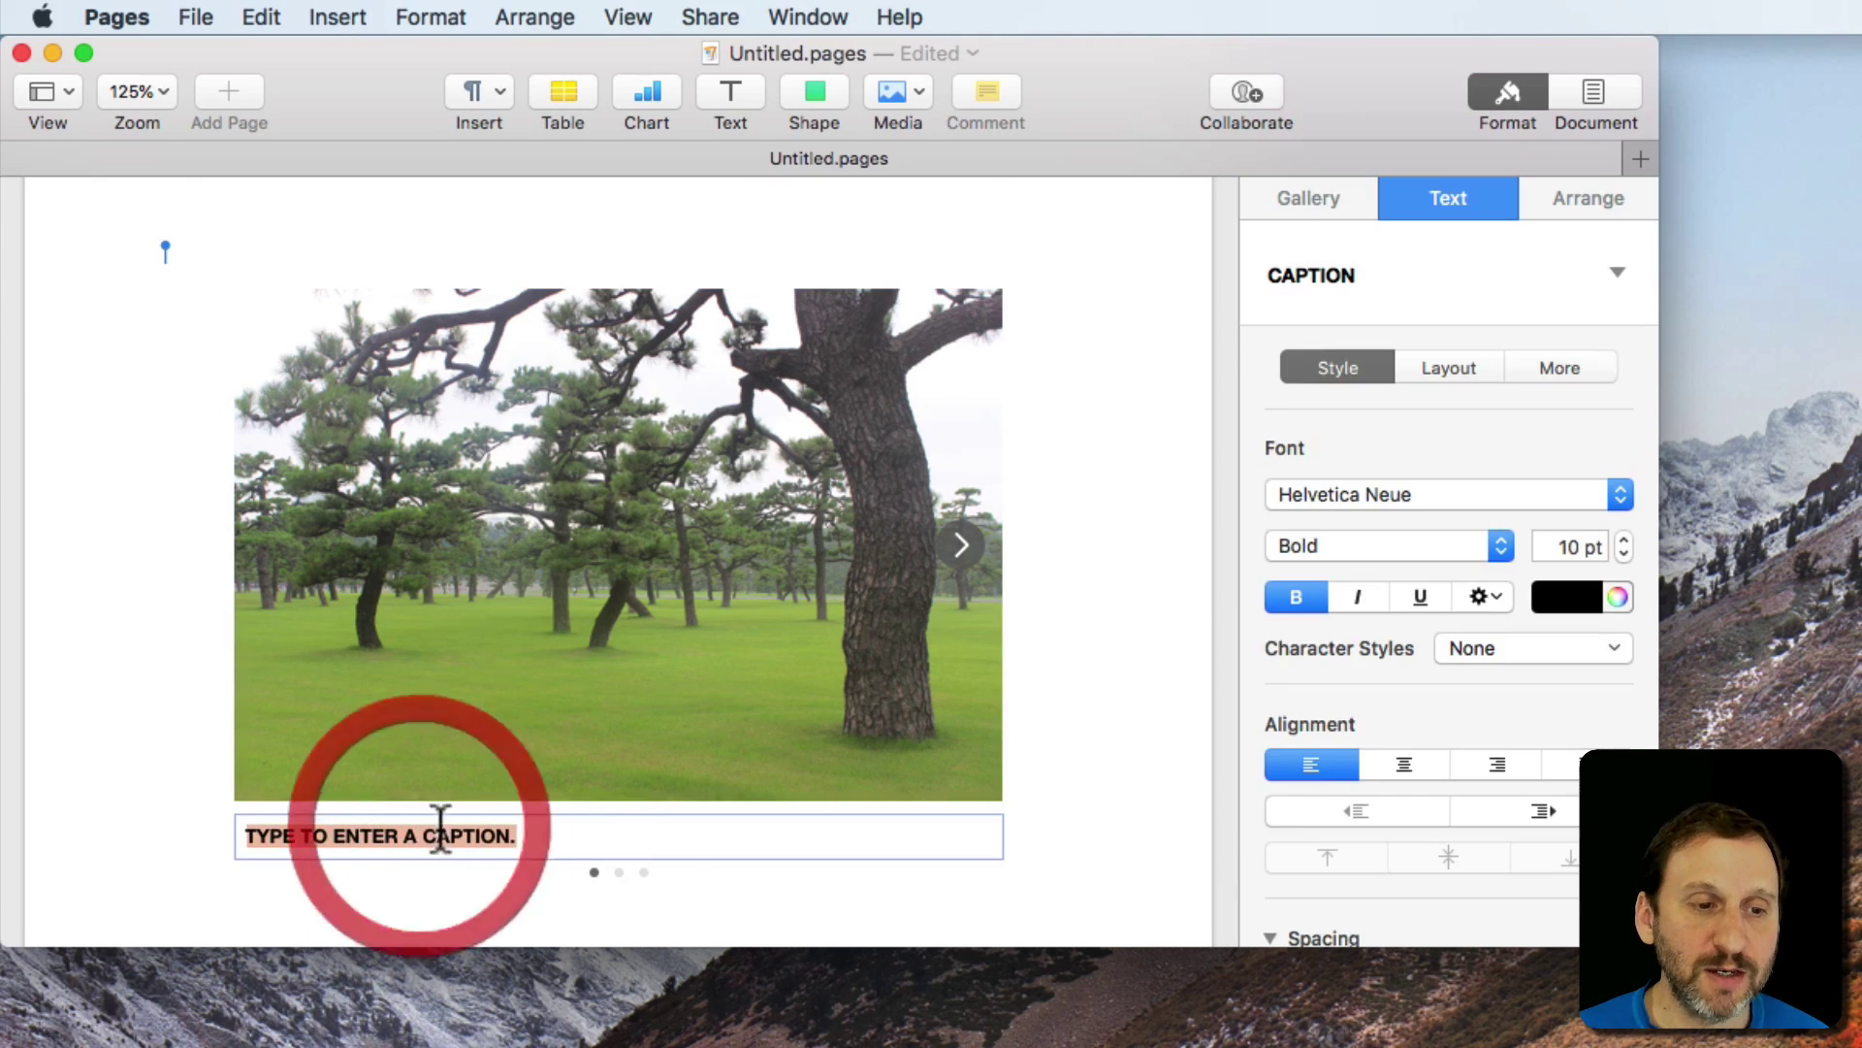
text(A)
click(616, 870)
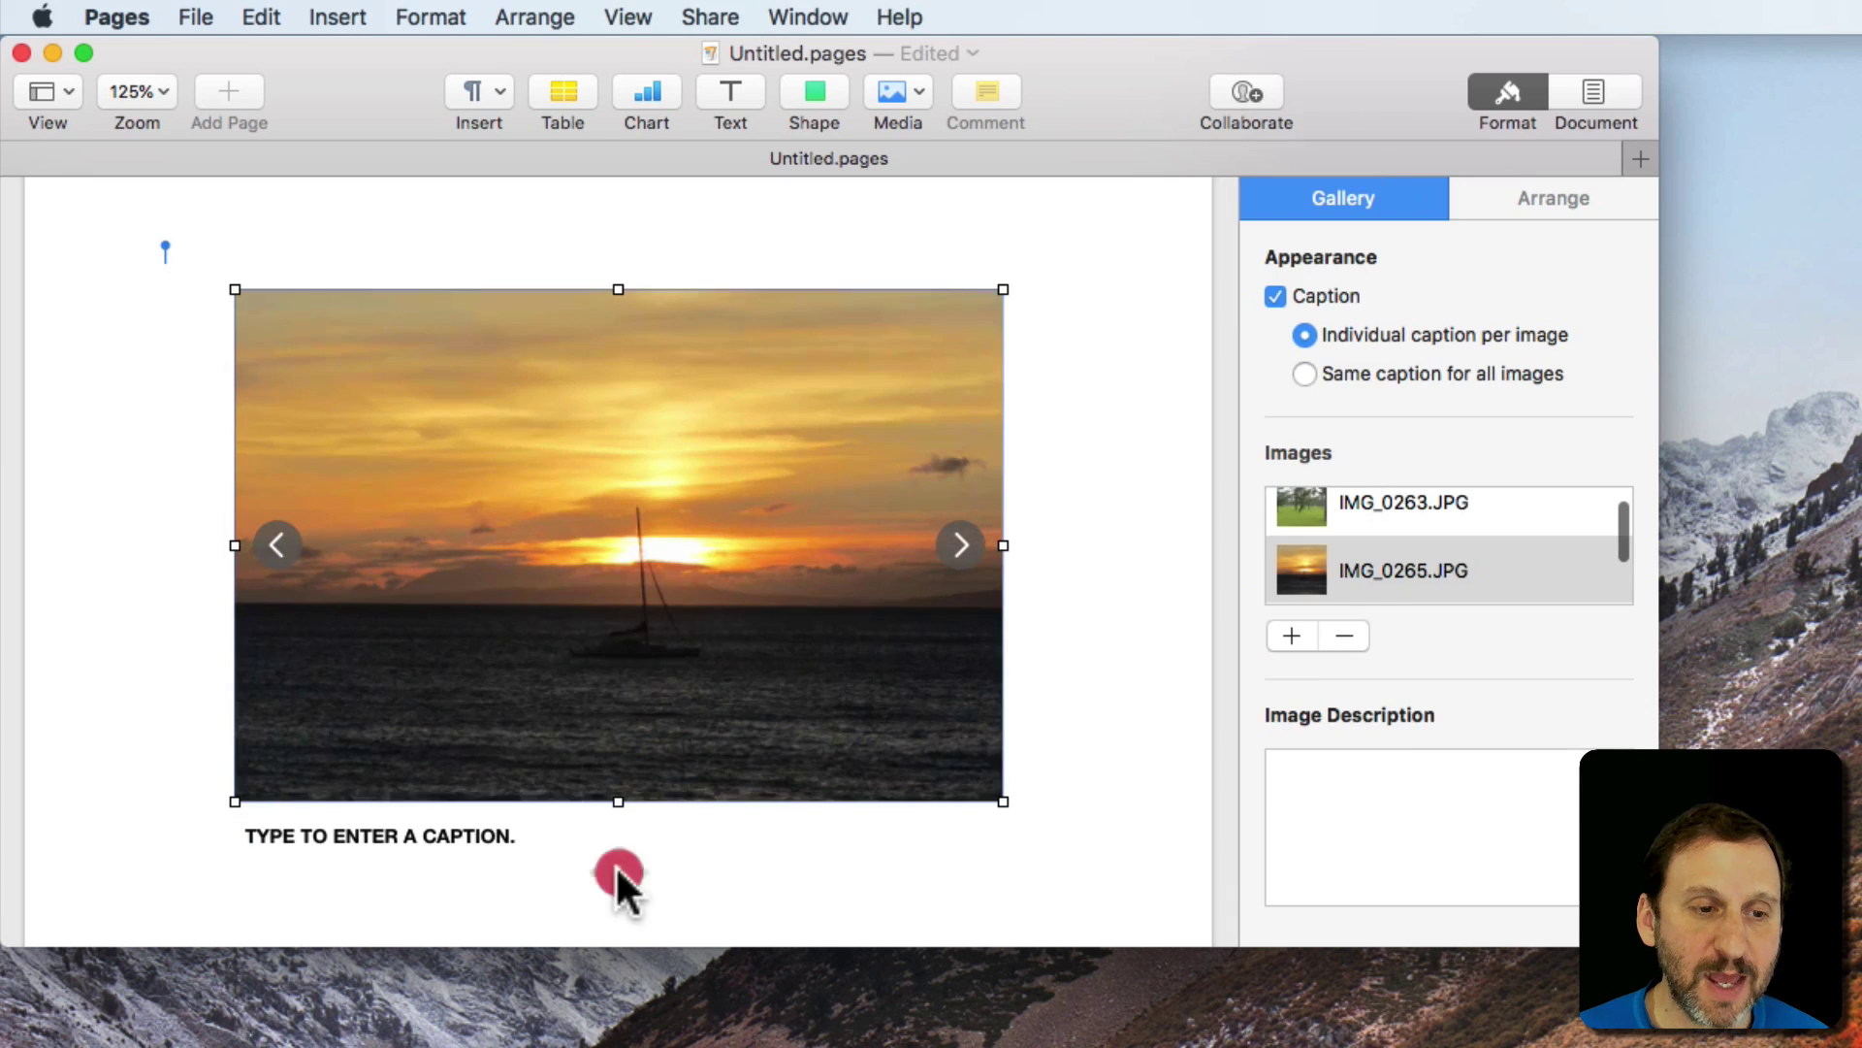
click(484, 832)
text(B)
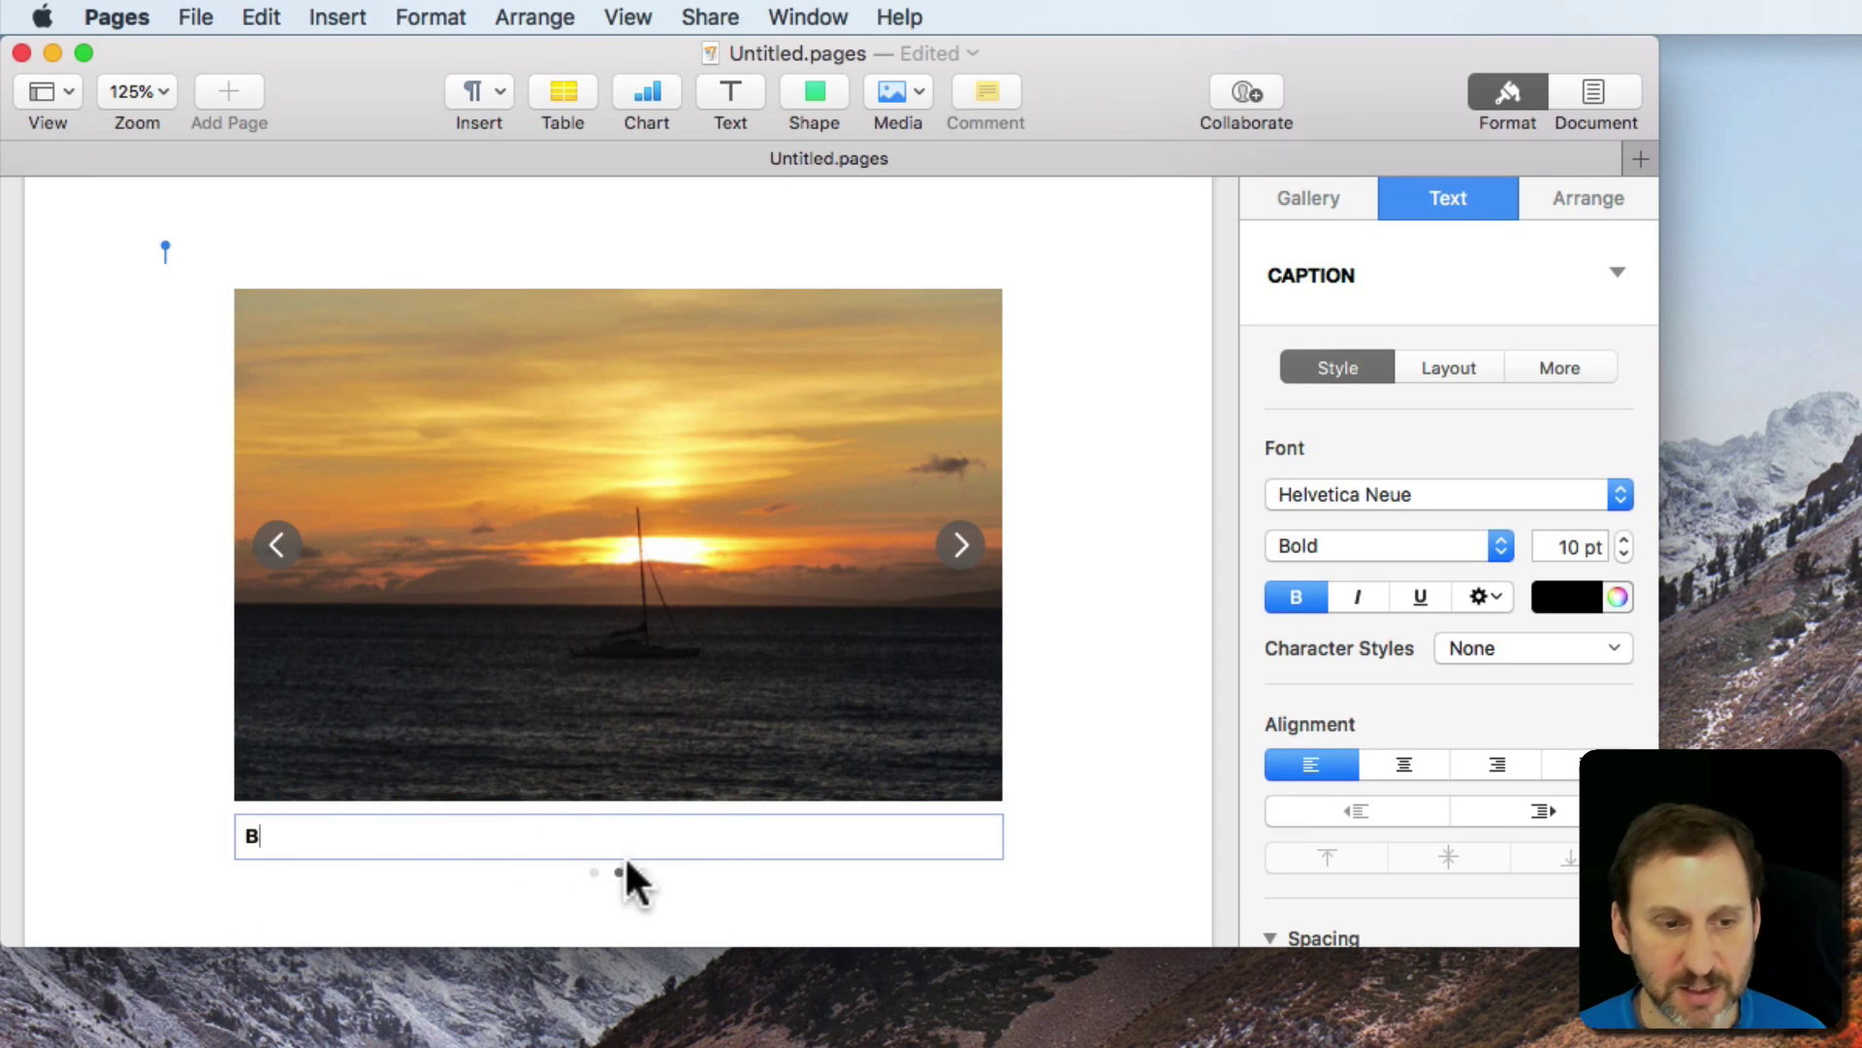
click(643, 871)
click(520, 836)
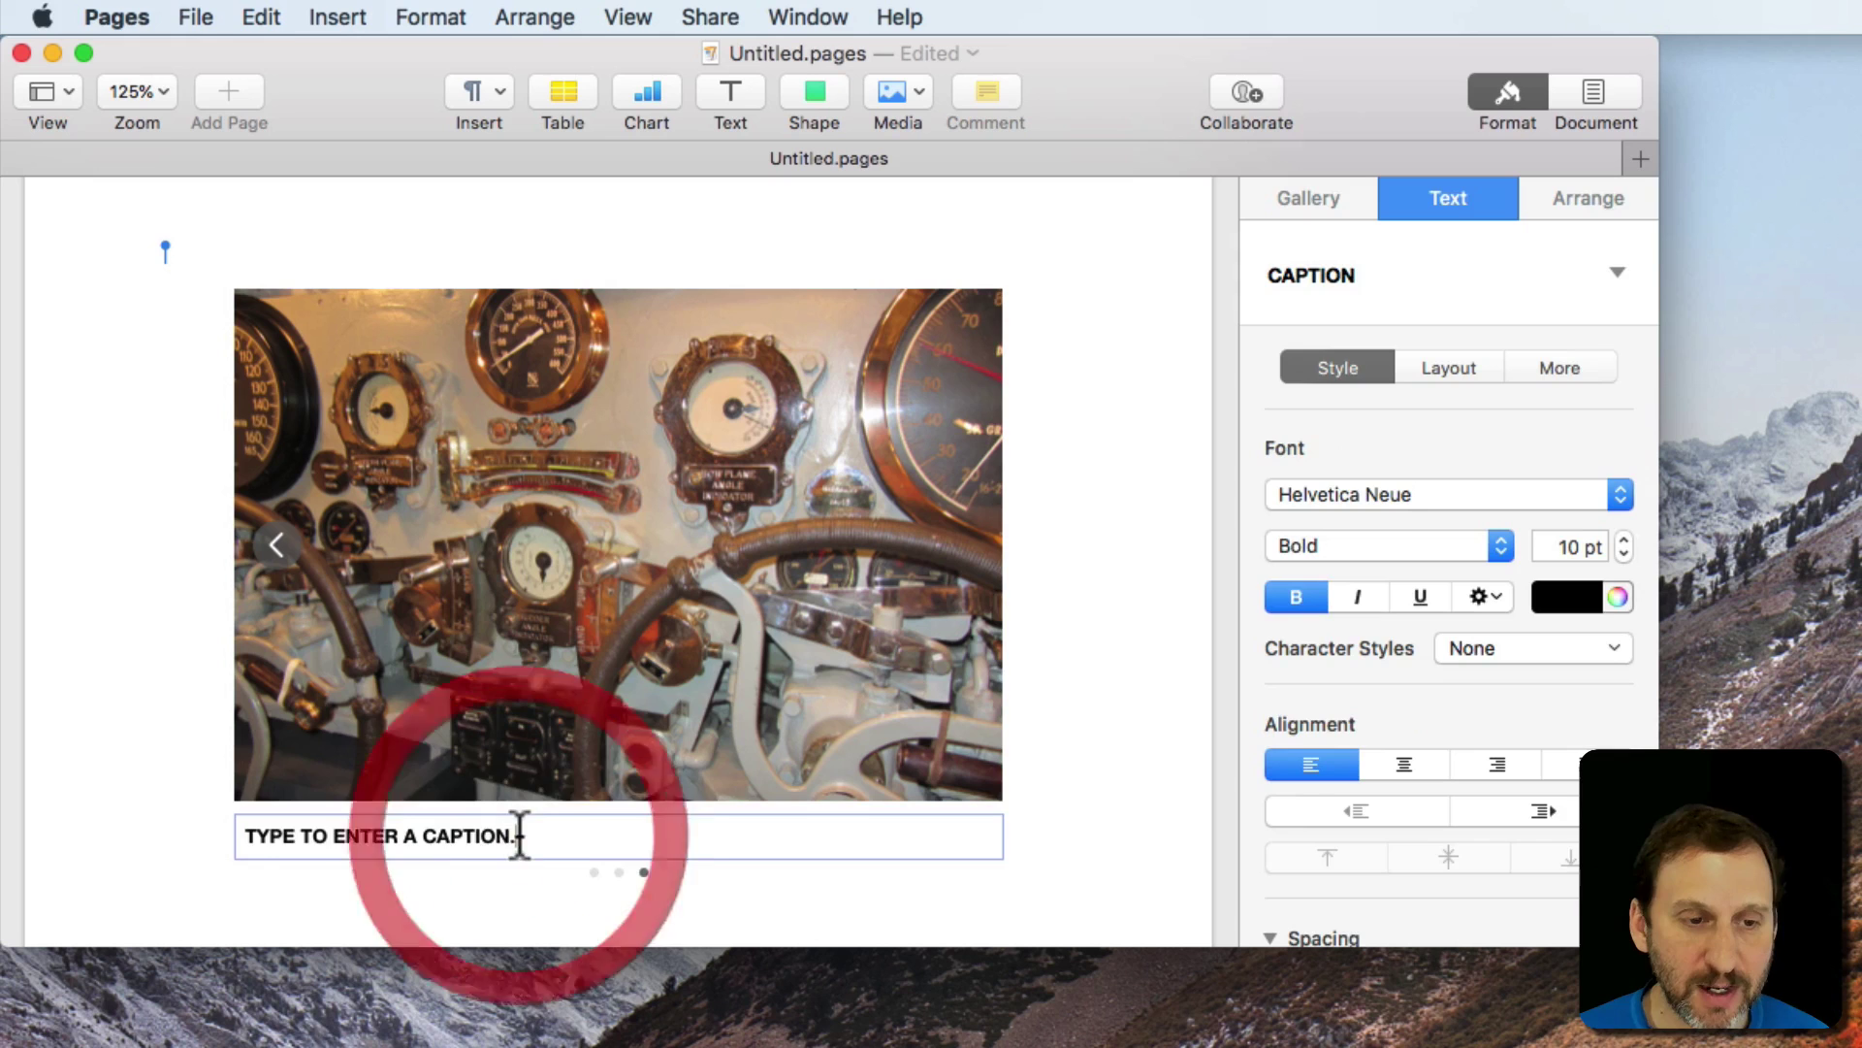
text(V)
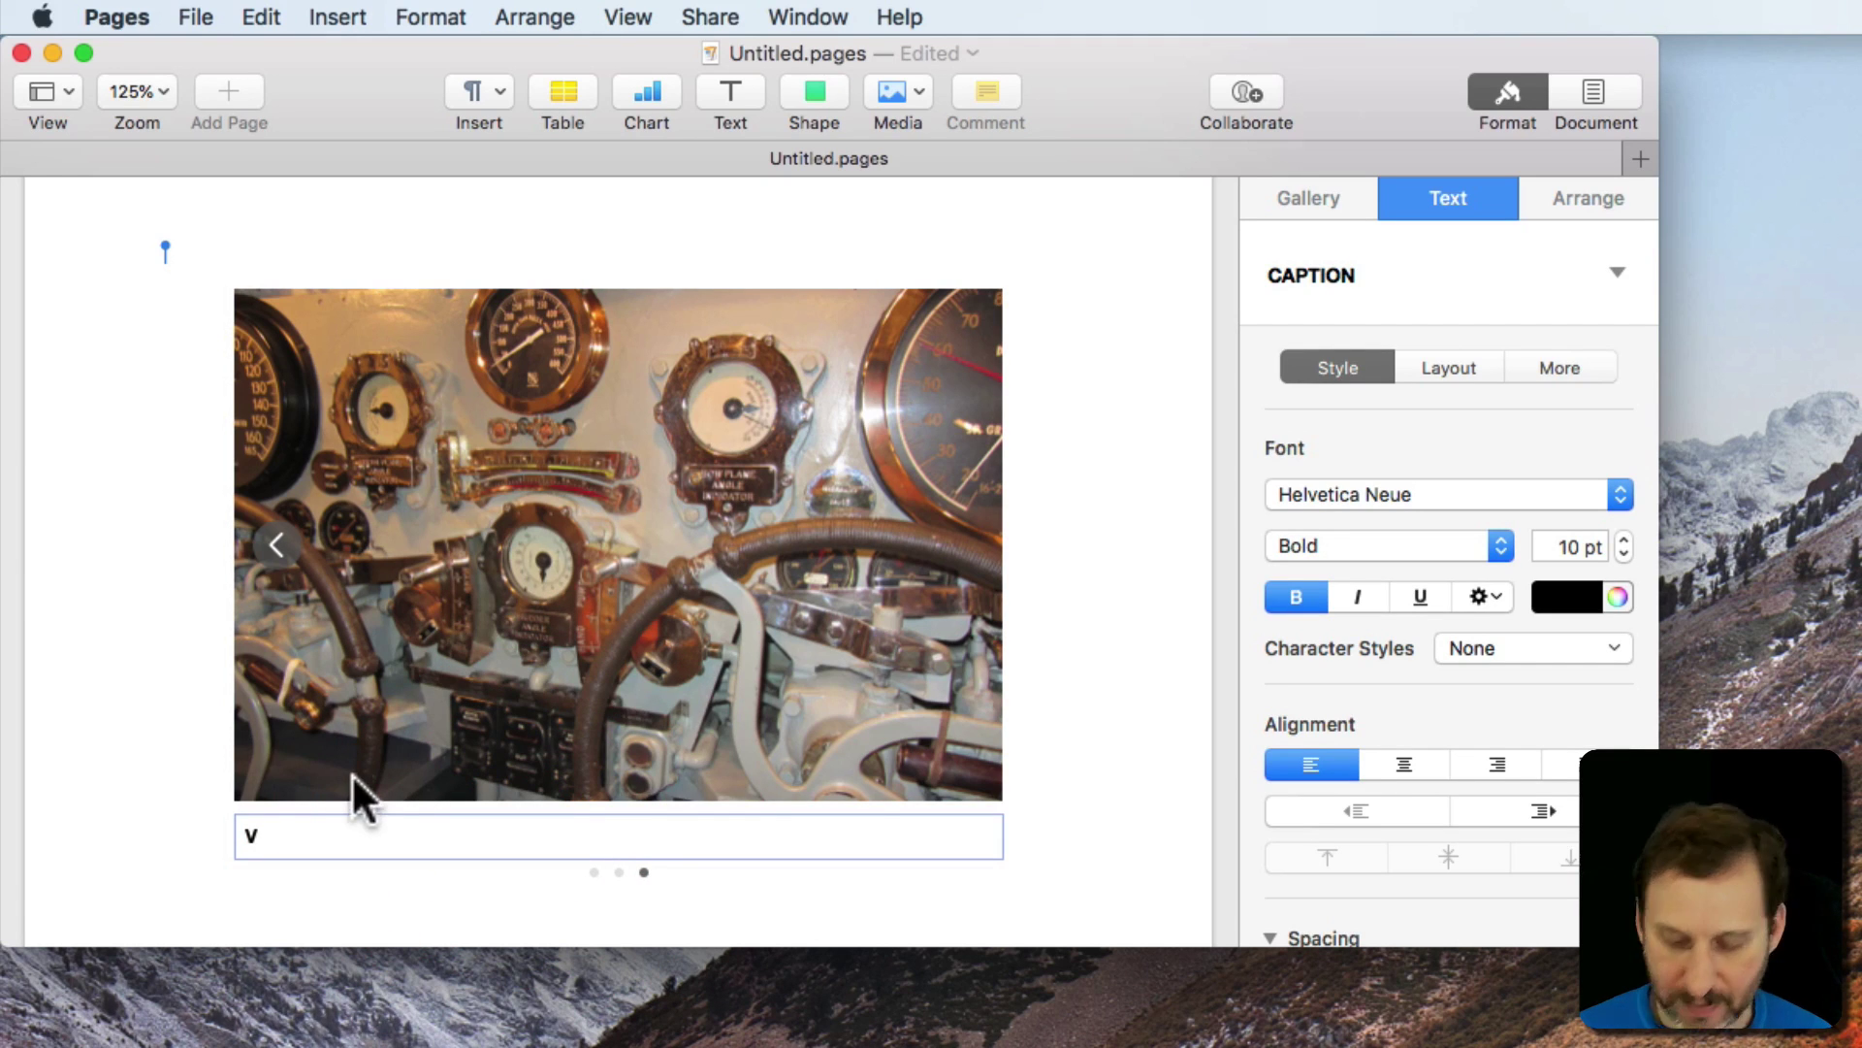
key(BackSpace)
text(C)
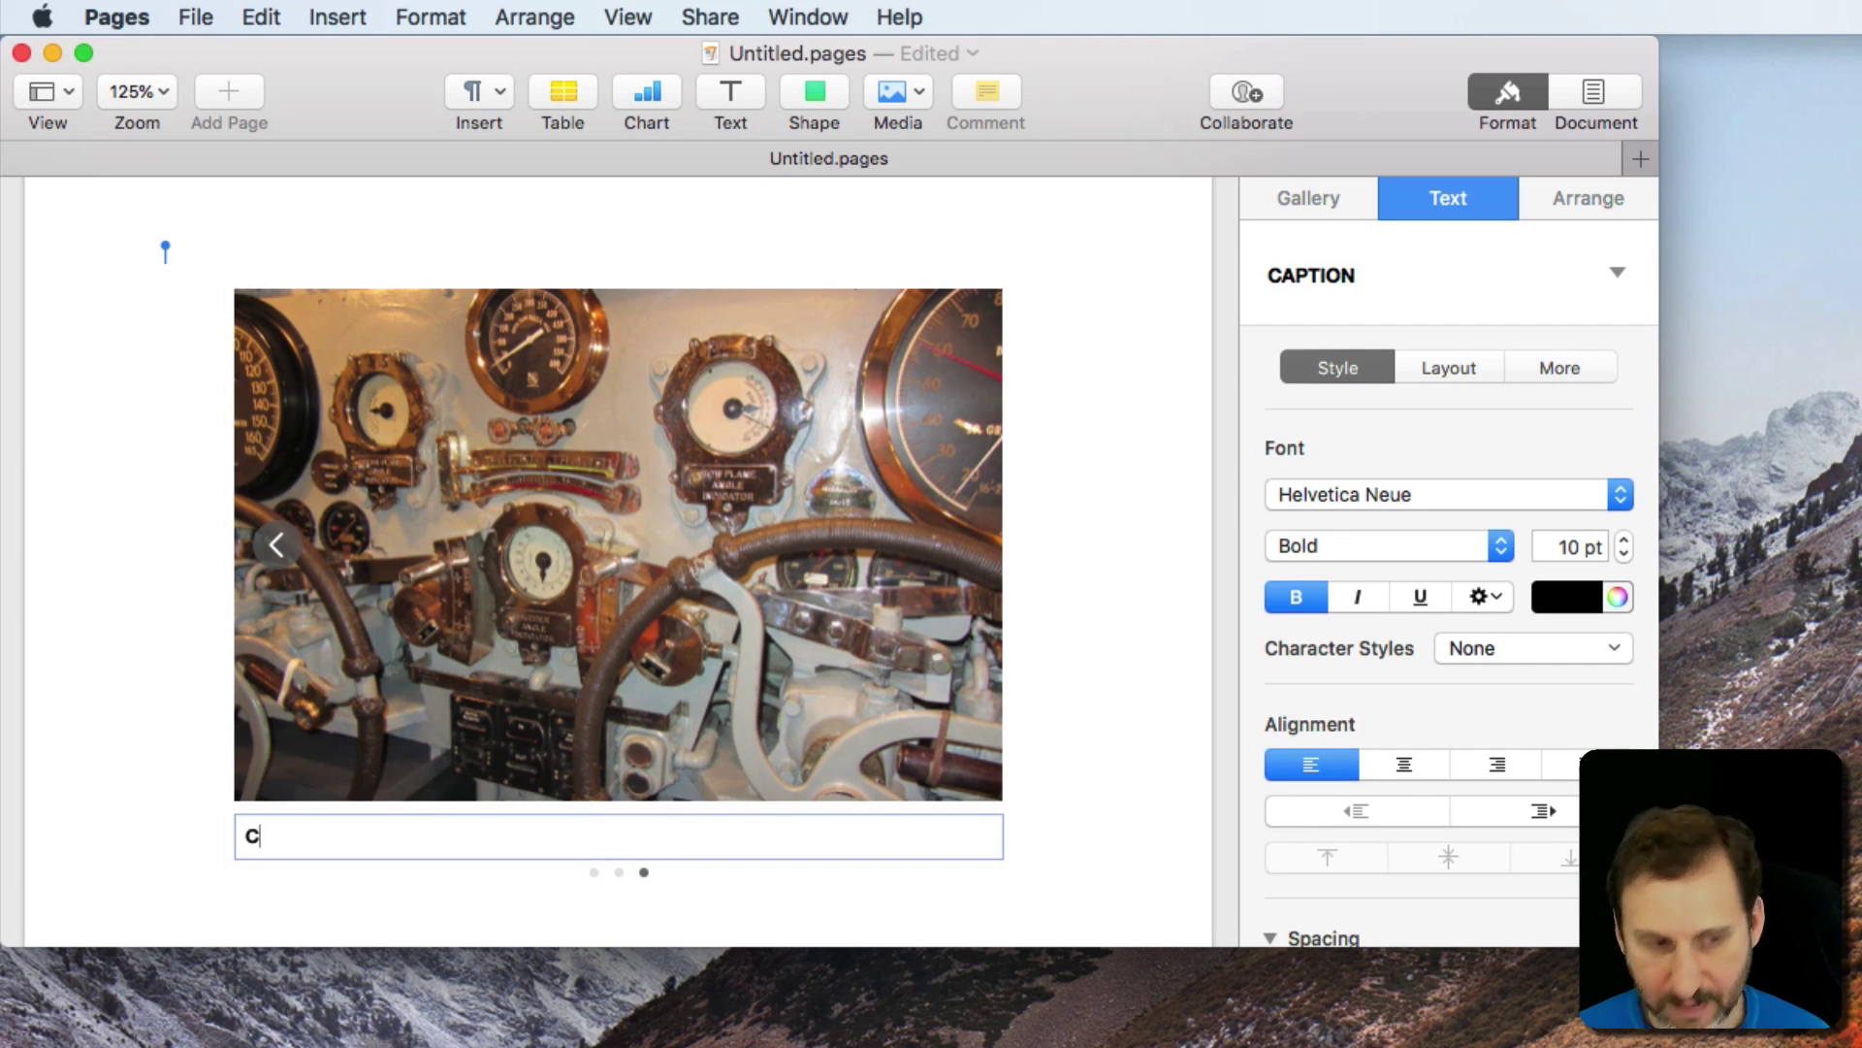
click(593, 871)
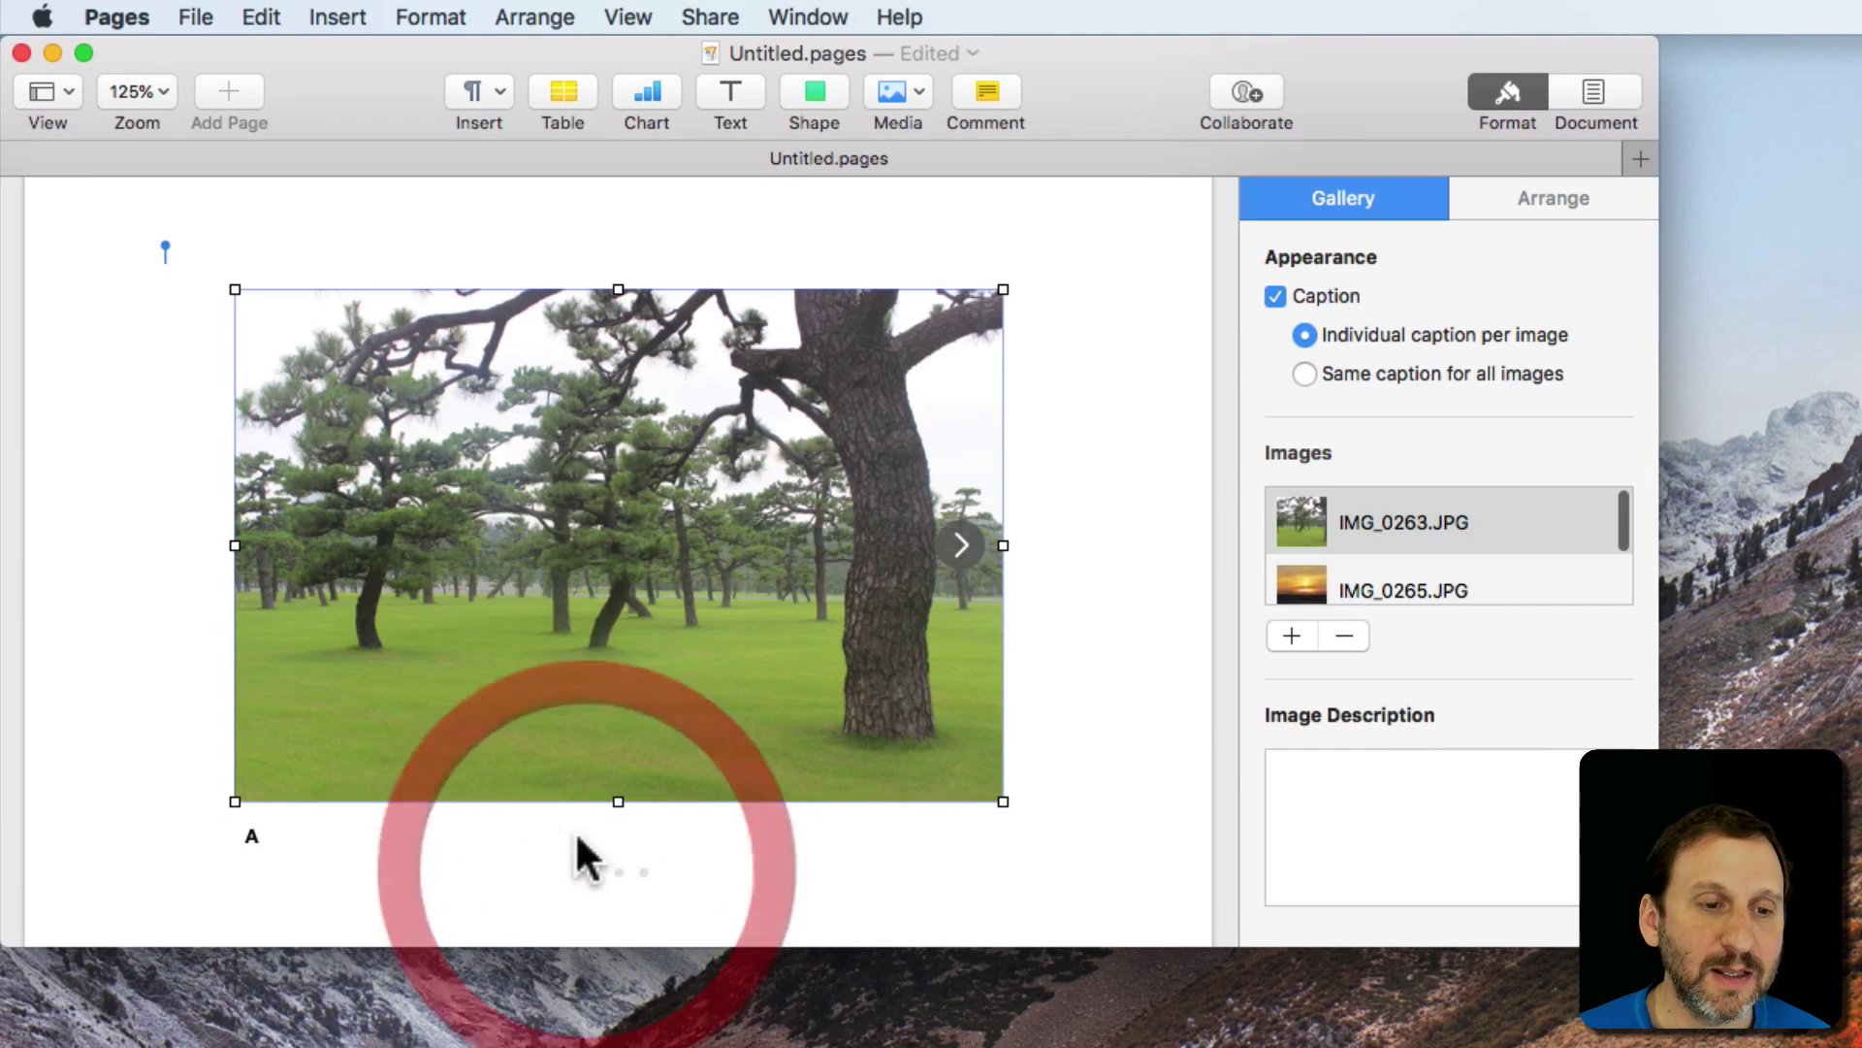
Scale up the tree photo inside its gallery mask and drag it to reframe it.
click(181, 445)
click(415, 428)
double_click(557, 509)
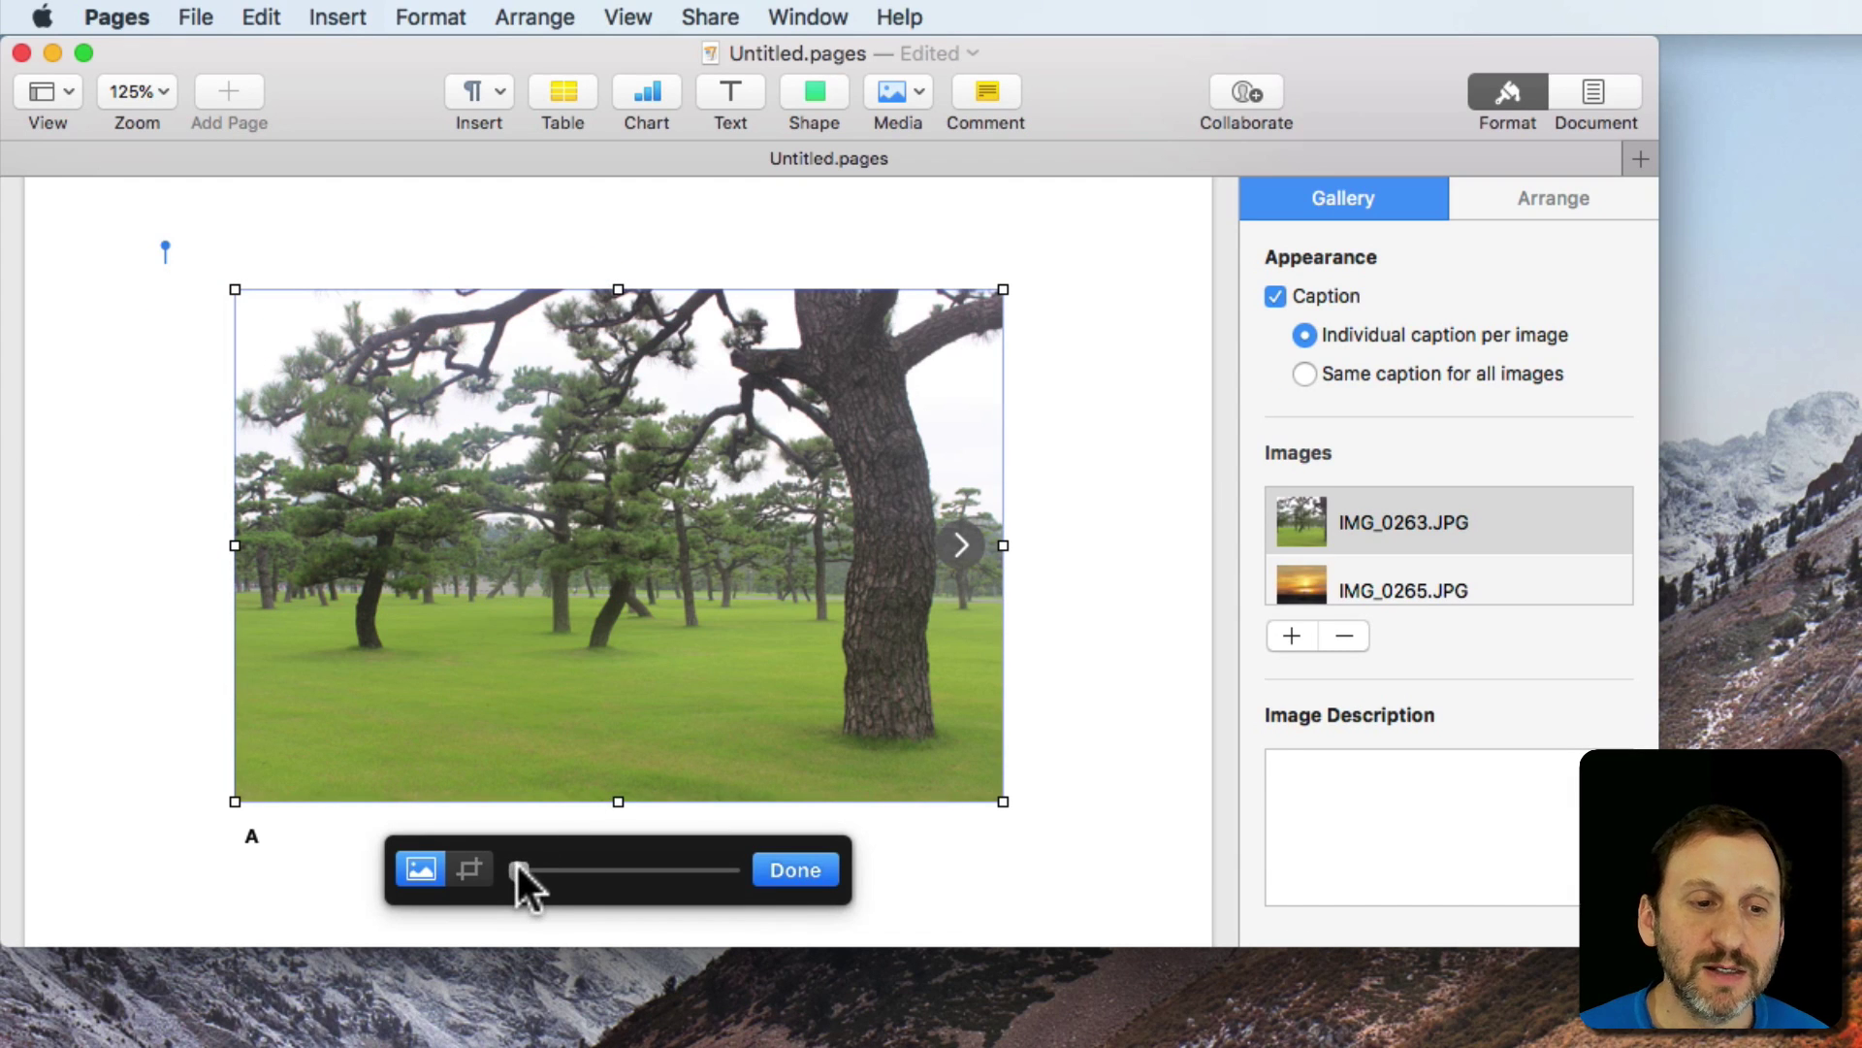
mouse_move(515, 861)
mouse_down()
mouse_move(655, 869)
mouse_move(528, 870)
mouse_up()
mouse_move(706, 399)
mouse_down()
mouse_move(520, 411)
mouse_move(780, 382)
mouse_move(646, 433)
mouse_move(677, 397)
mouse_up()
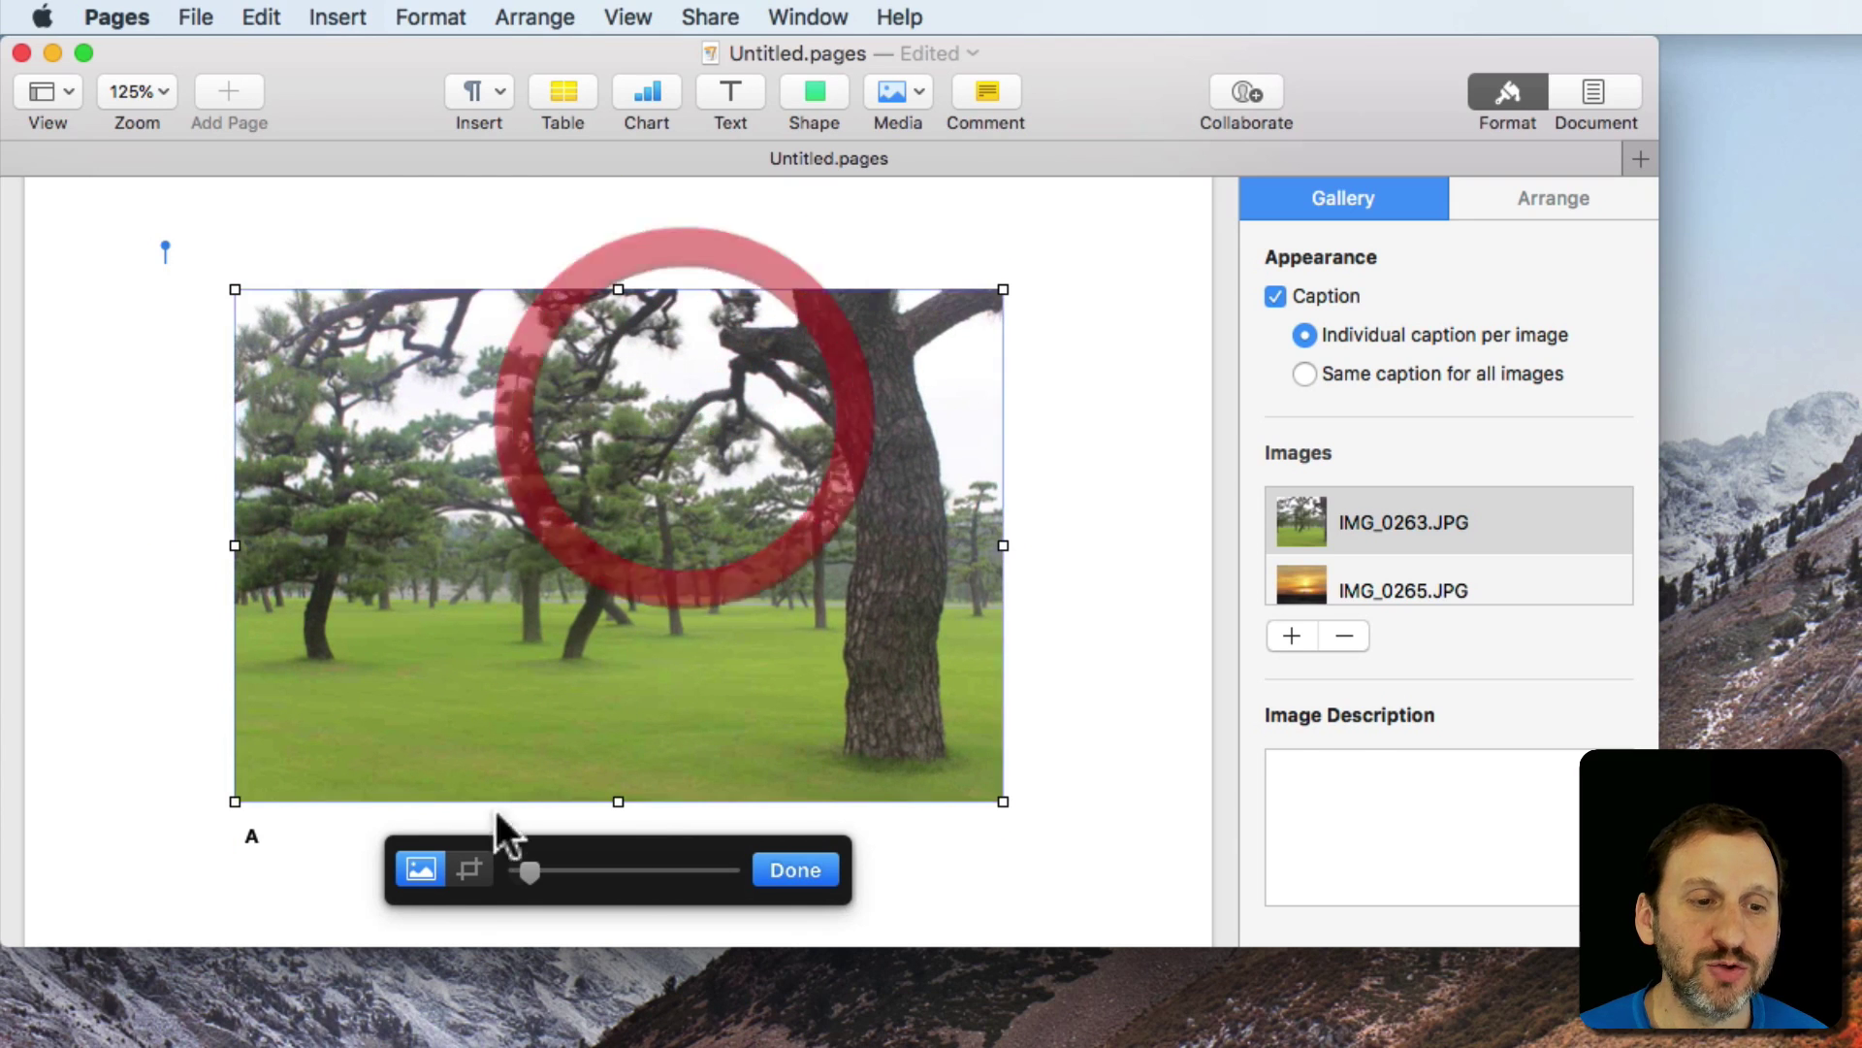
click(469, 866)
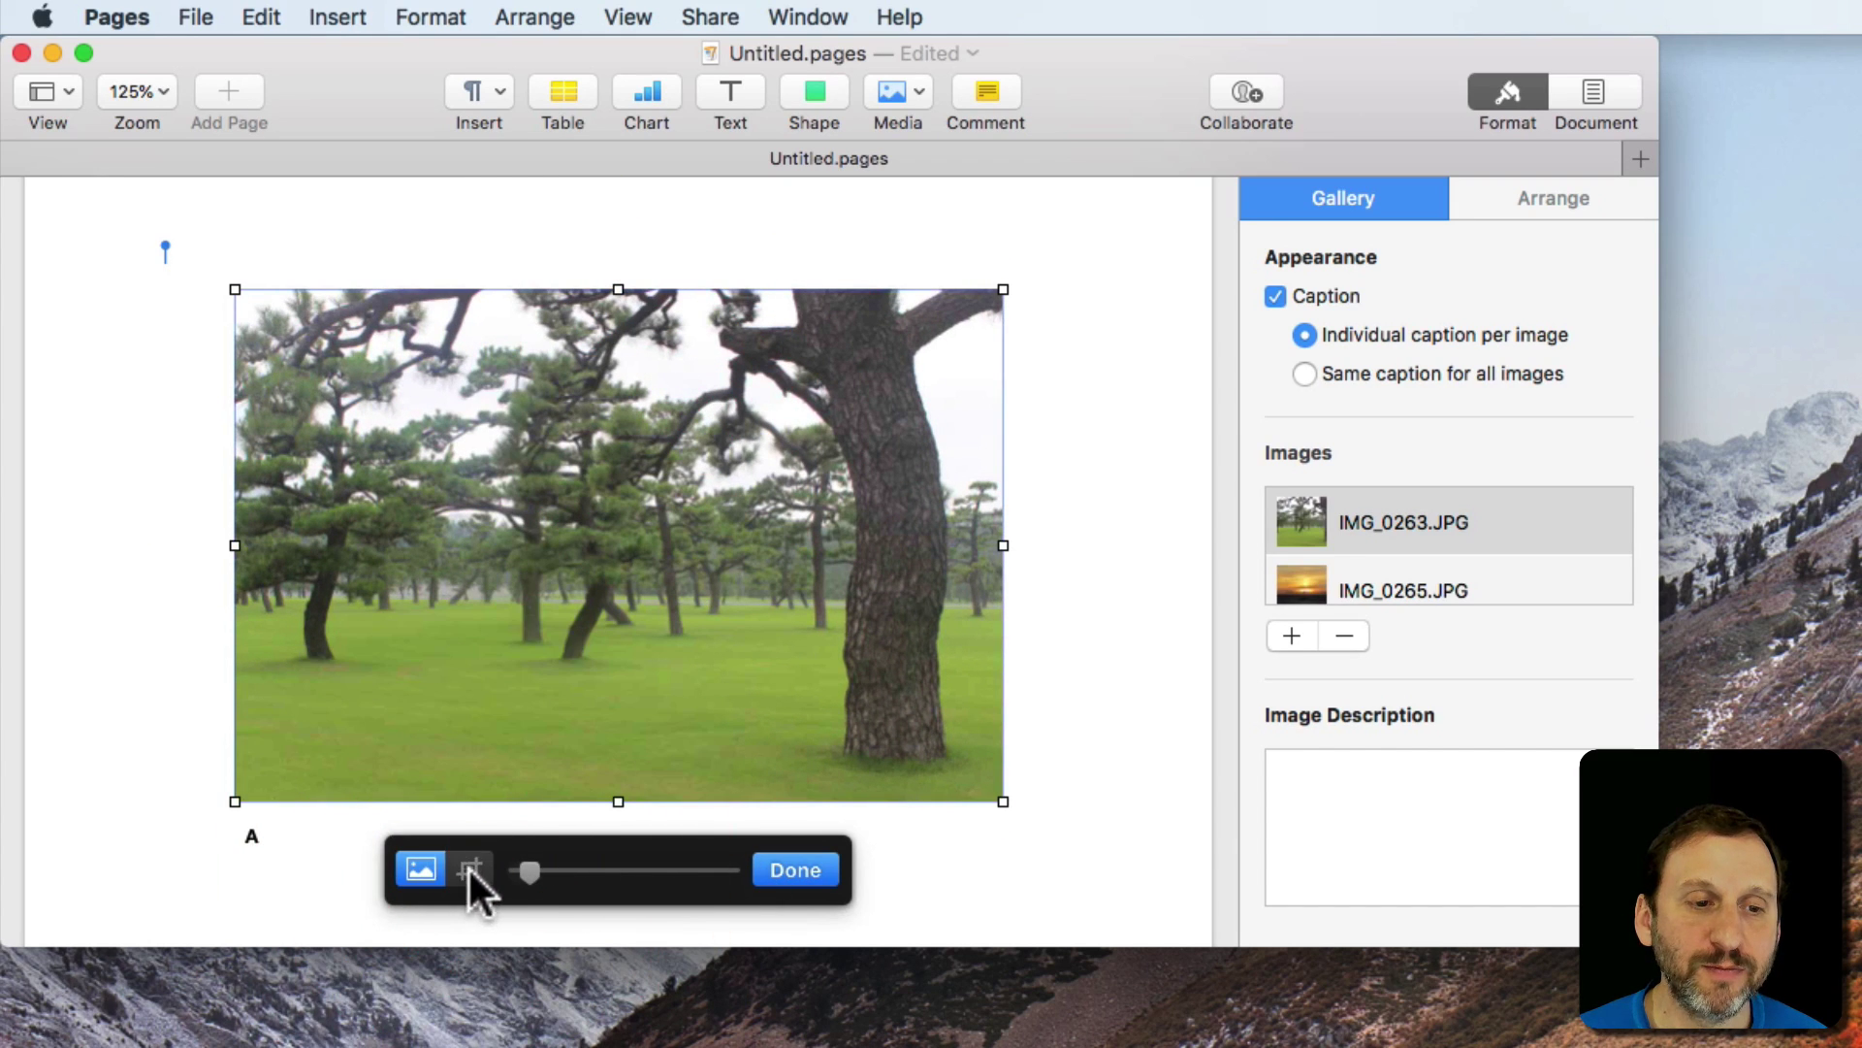
click(467, 871)
click(793, 870)
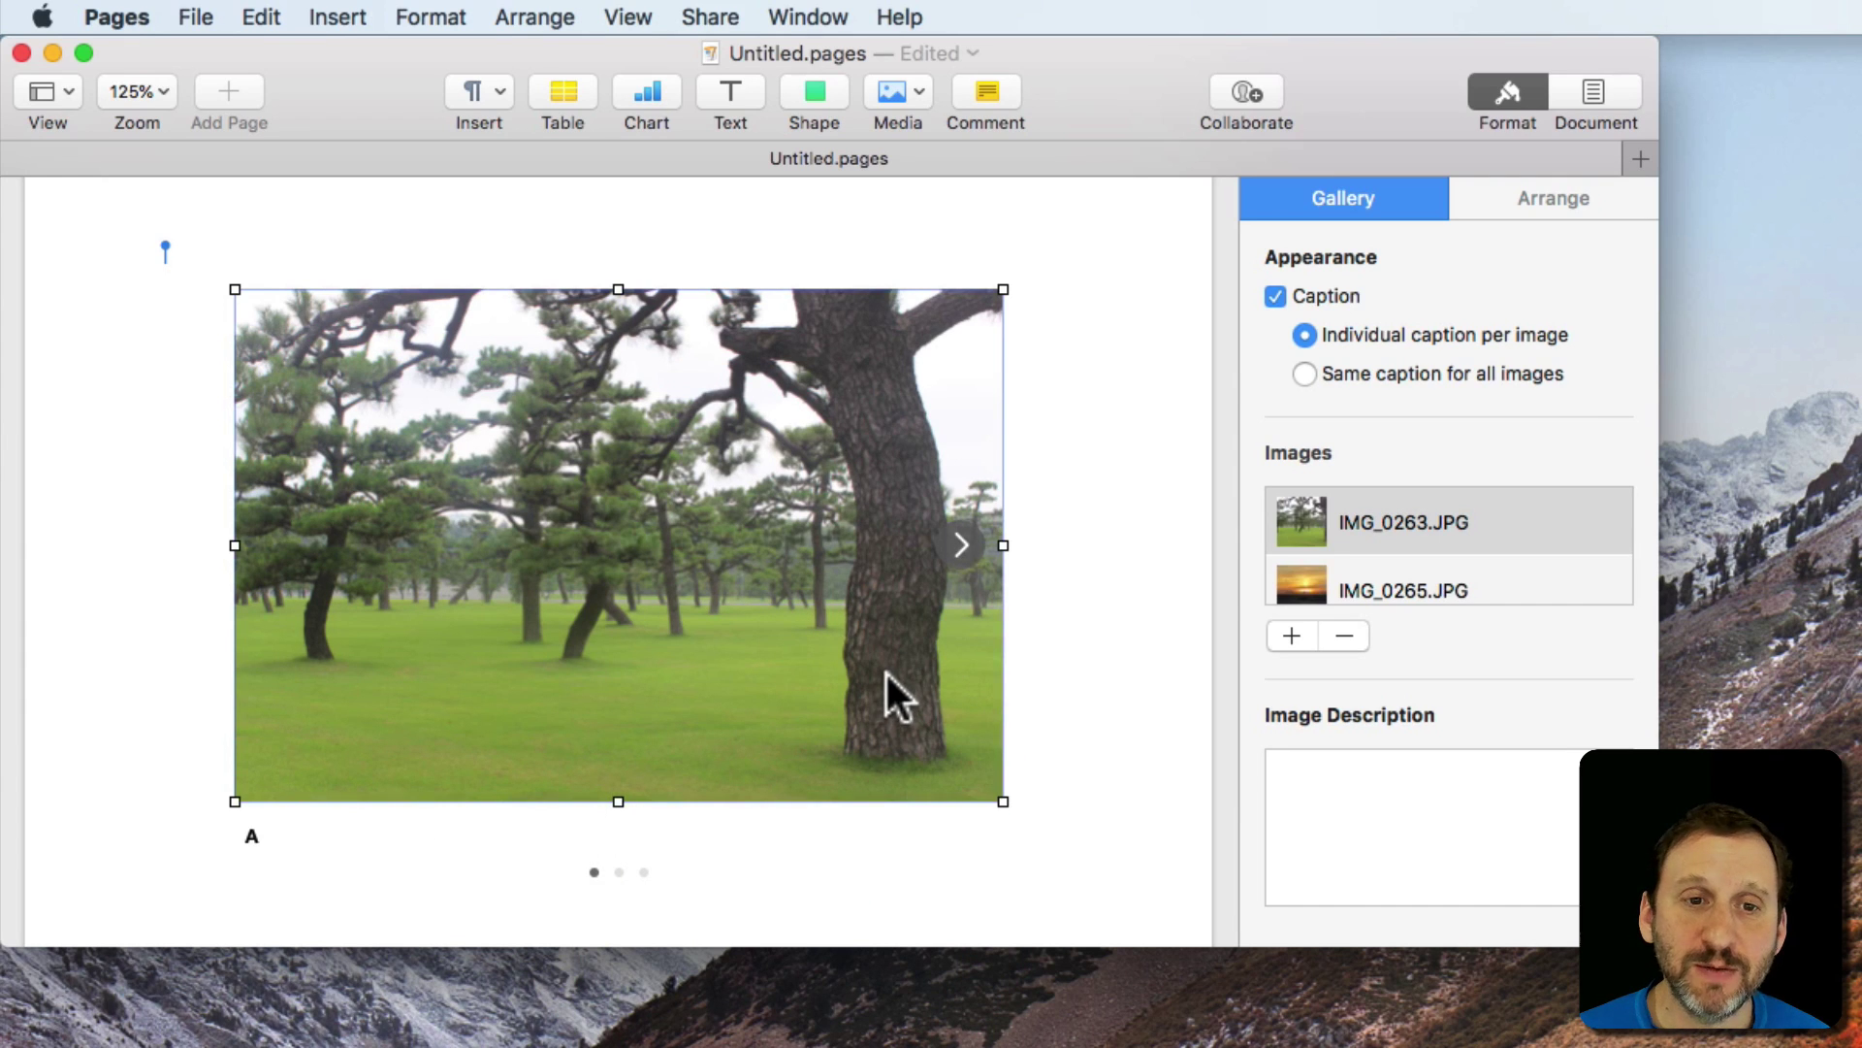
click(969, 541)
click(969, 542)
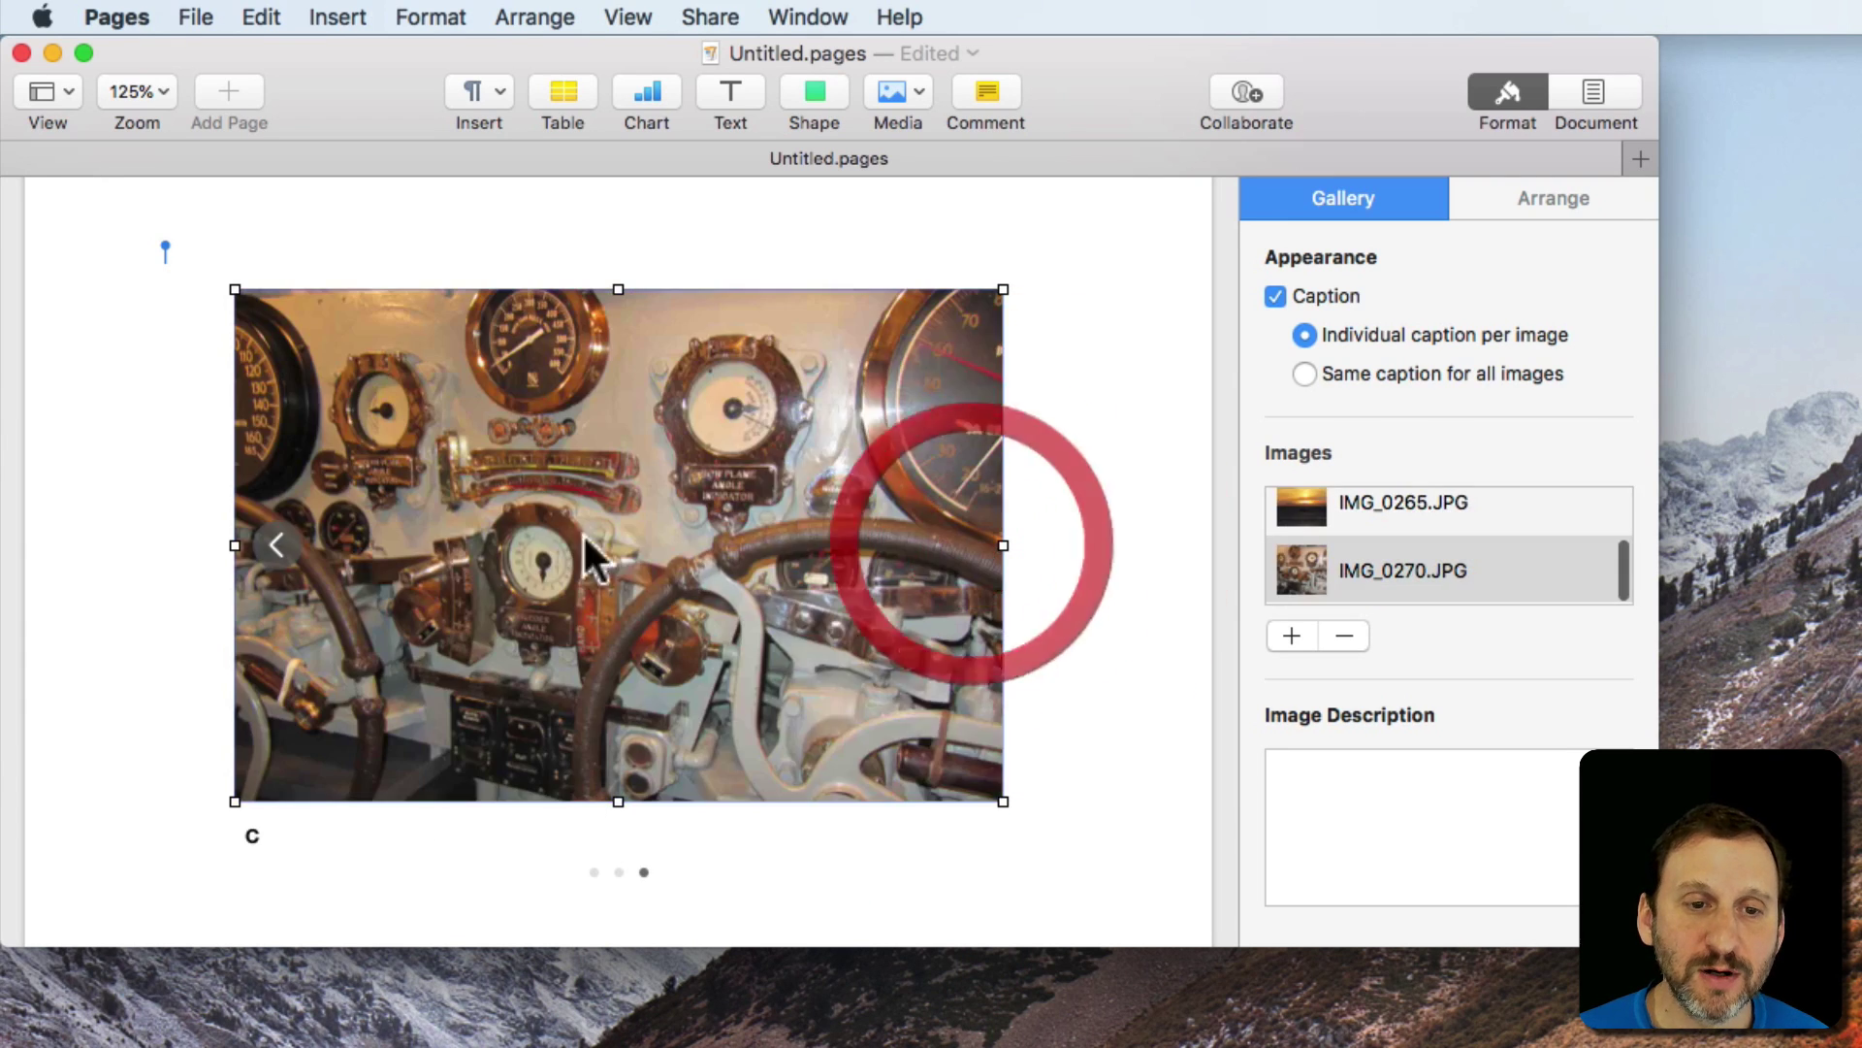
click(266, 545)
click(266, 545)
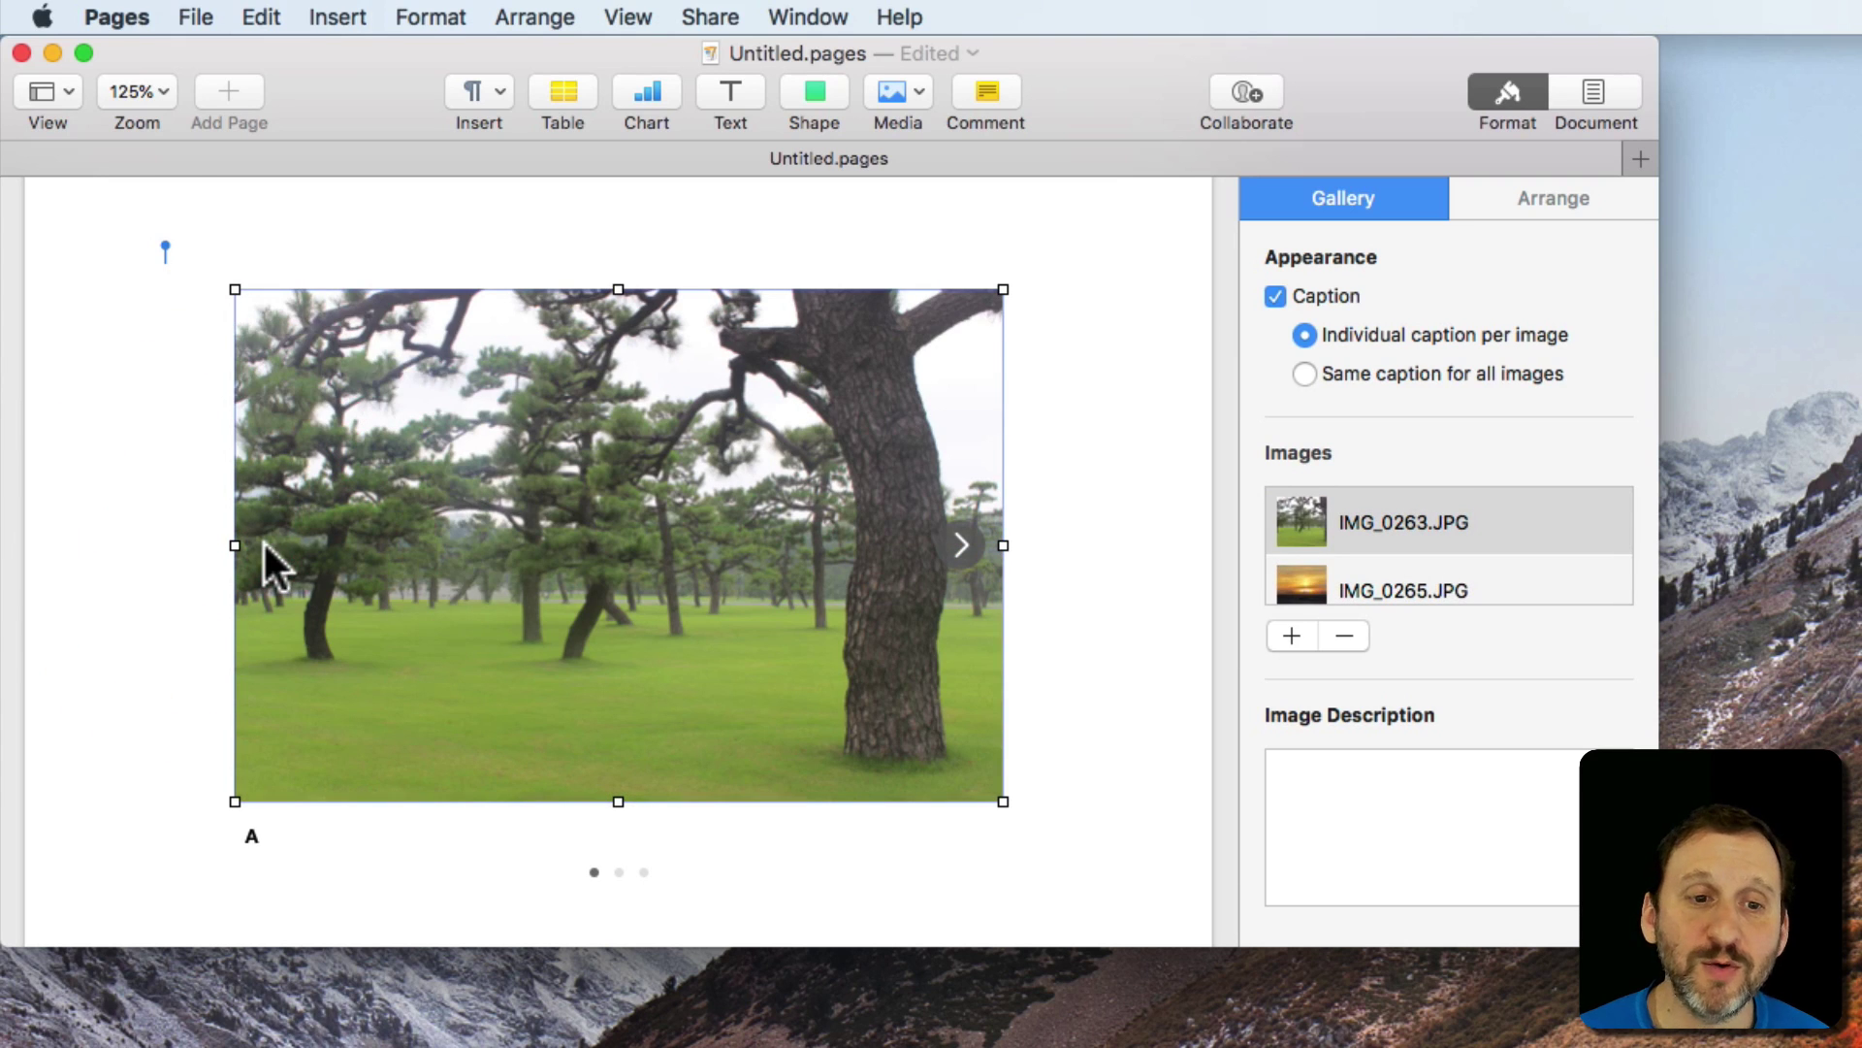
click(955, 541)
click(955, 542)
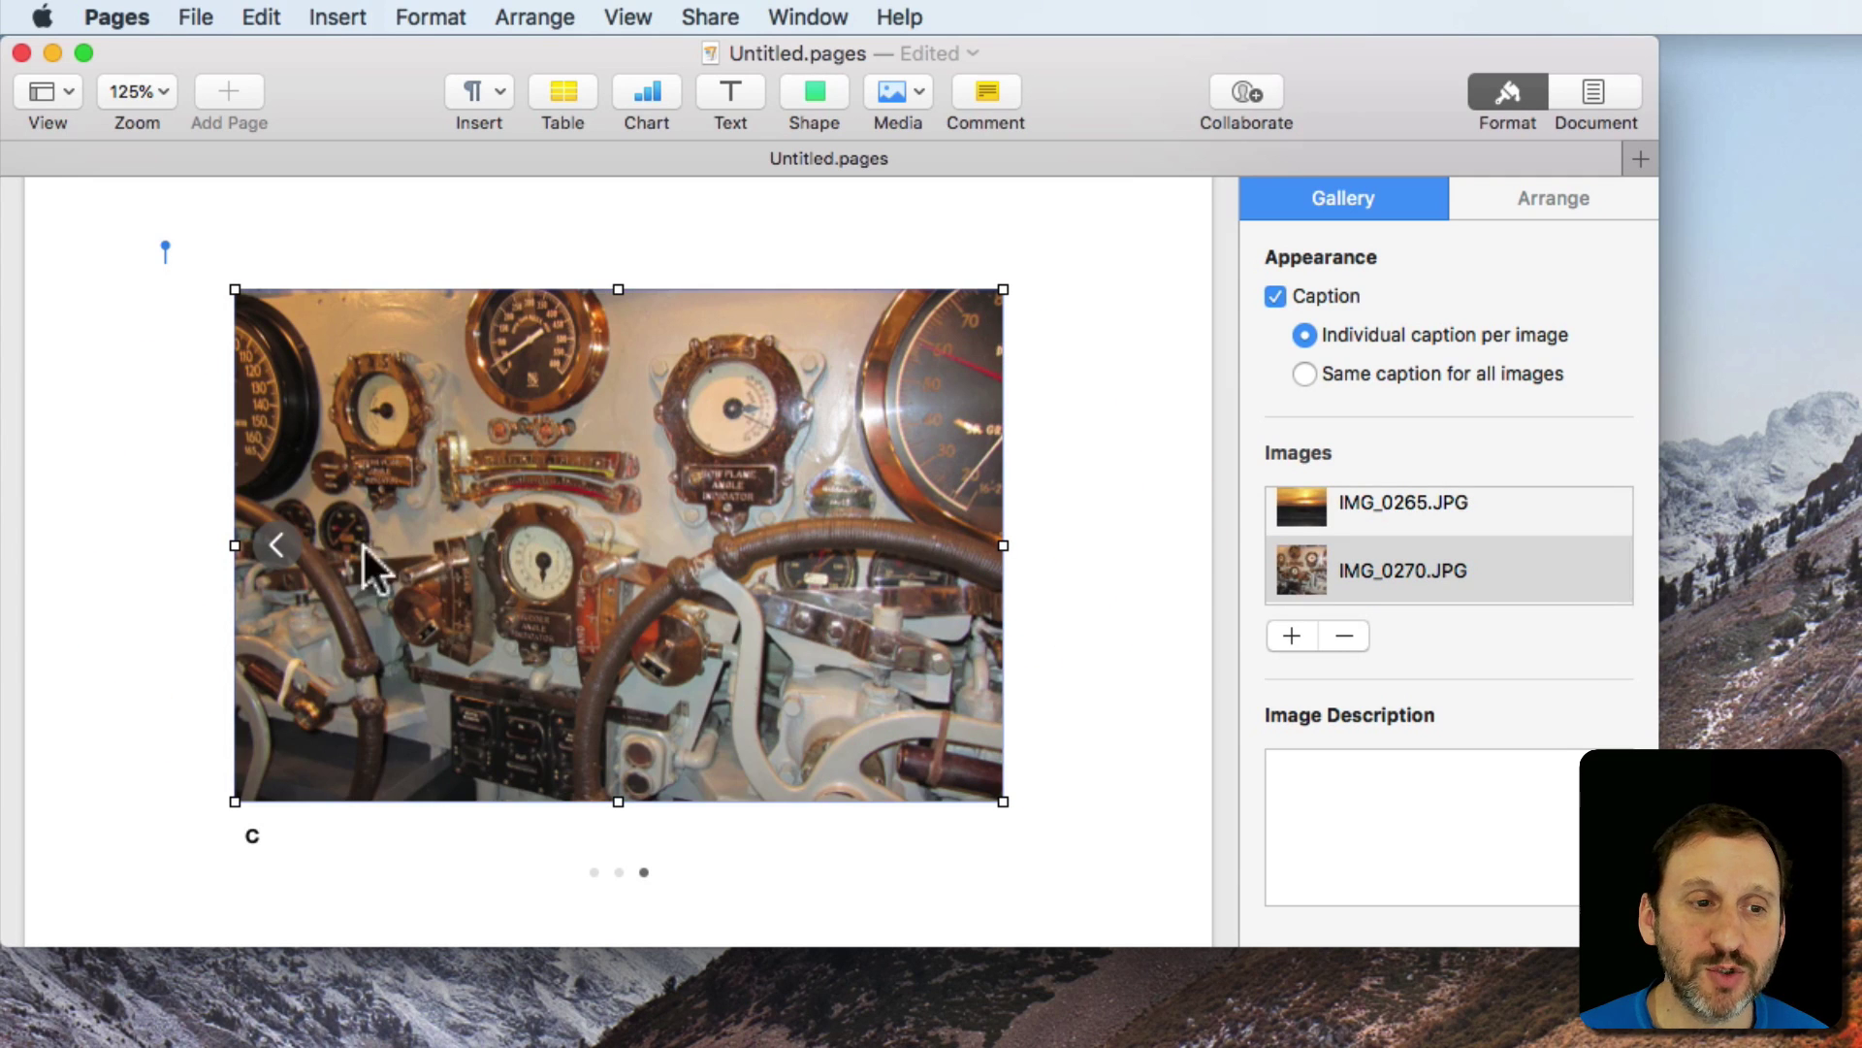
click(275, 545)
click(275, 545)
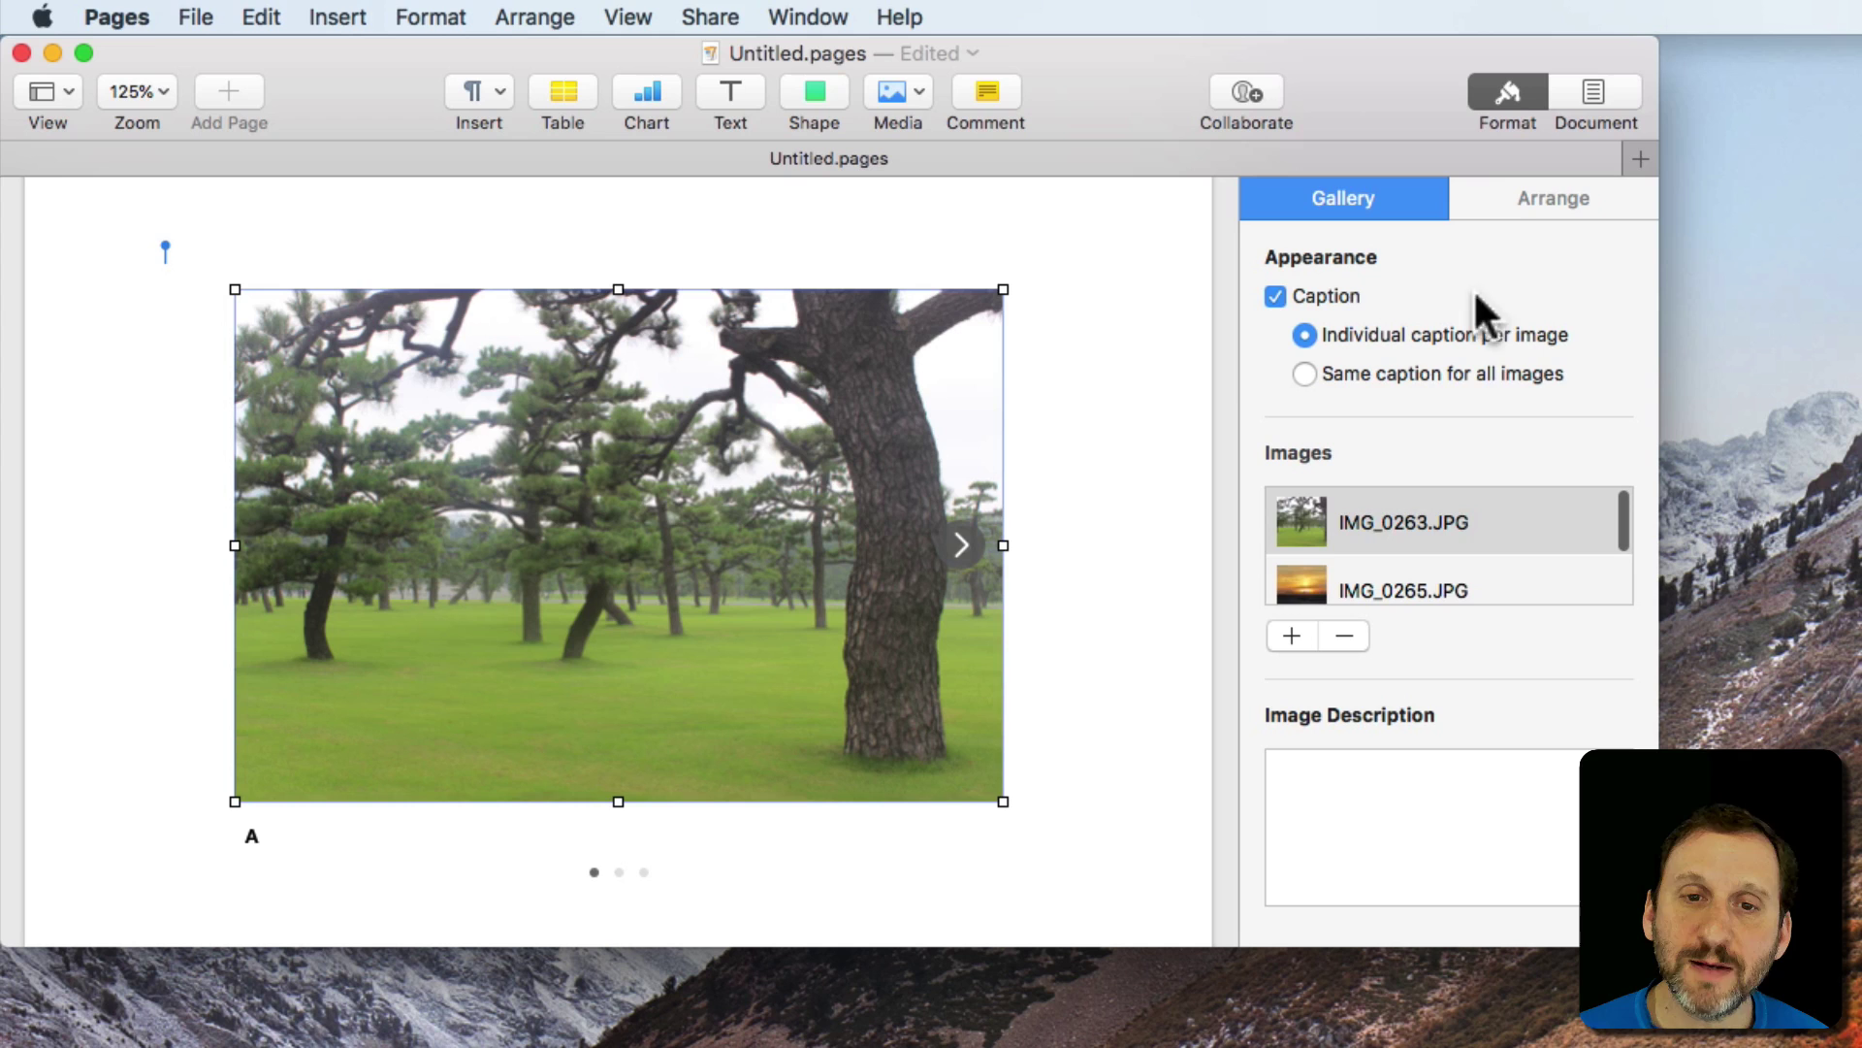
scroll(1362, 515, down, 2)
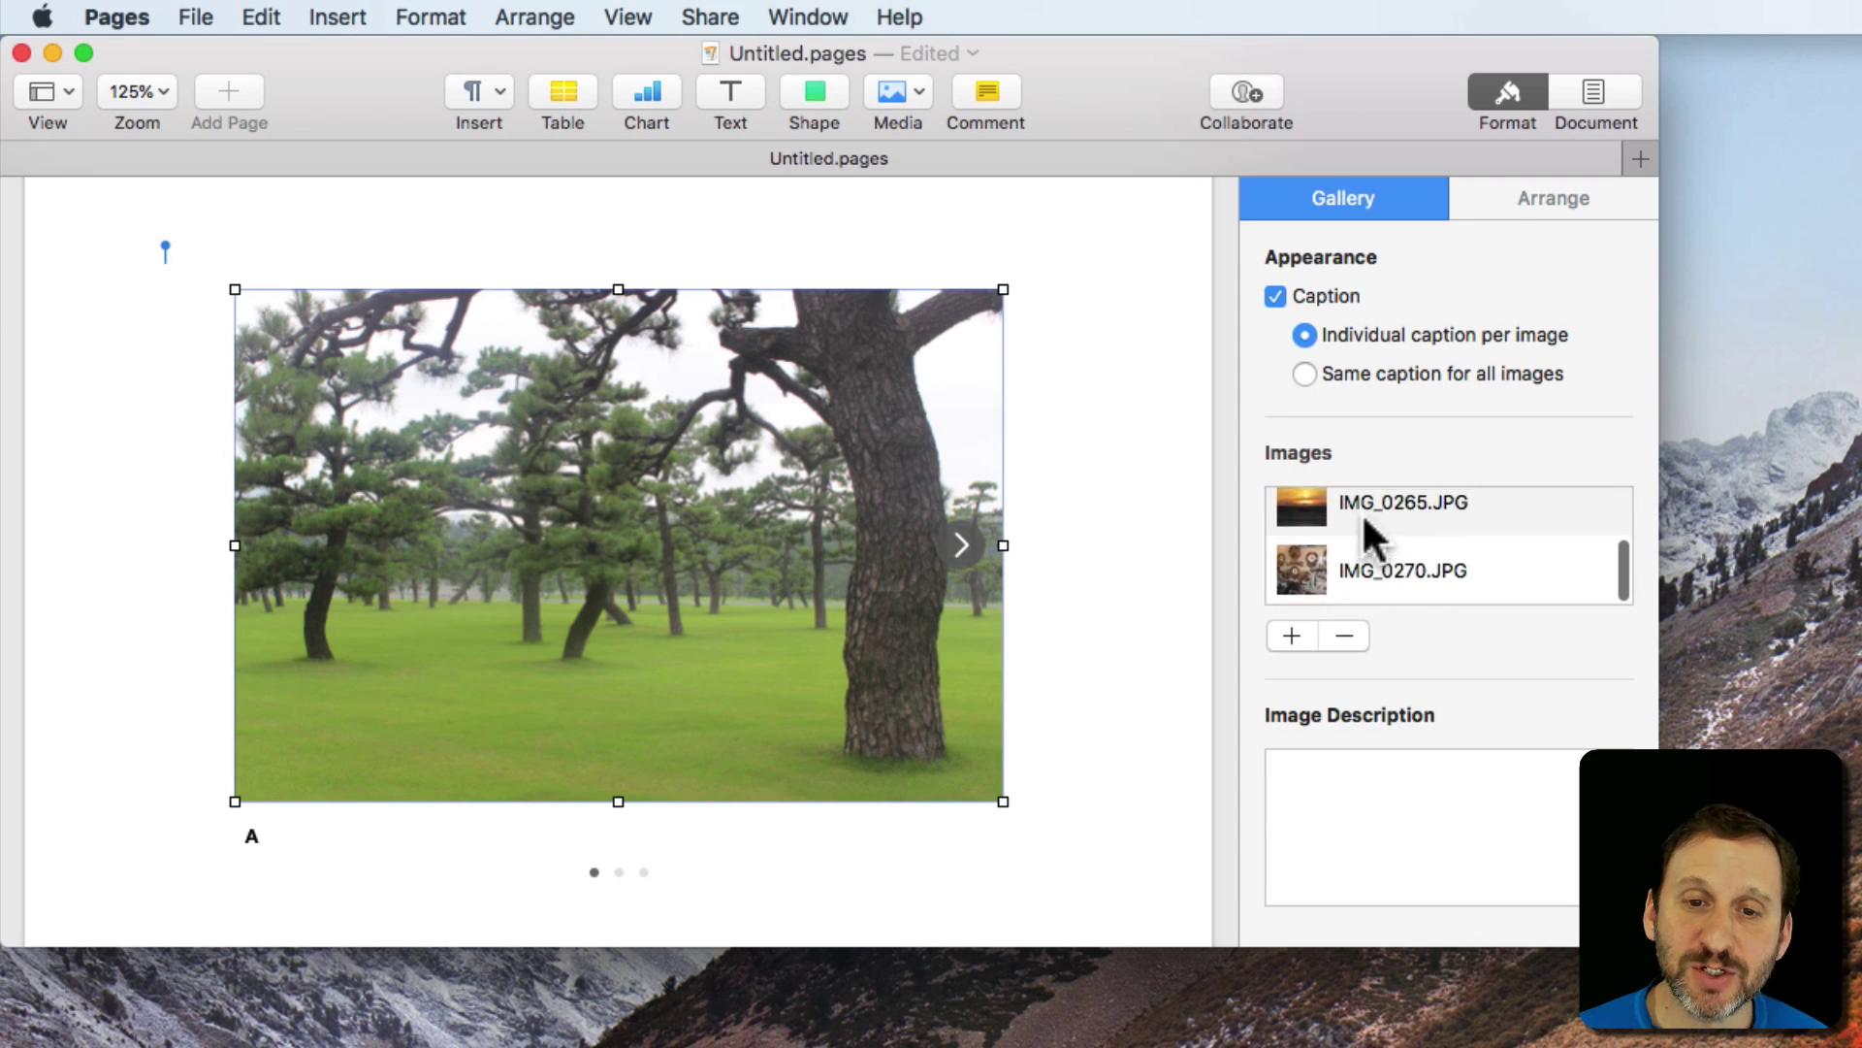
scroll(1362, 510, up, 2)
drag(1430, 541, 1435, 504)
click(1292, 635)
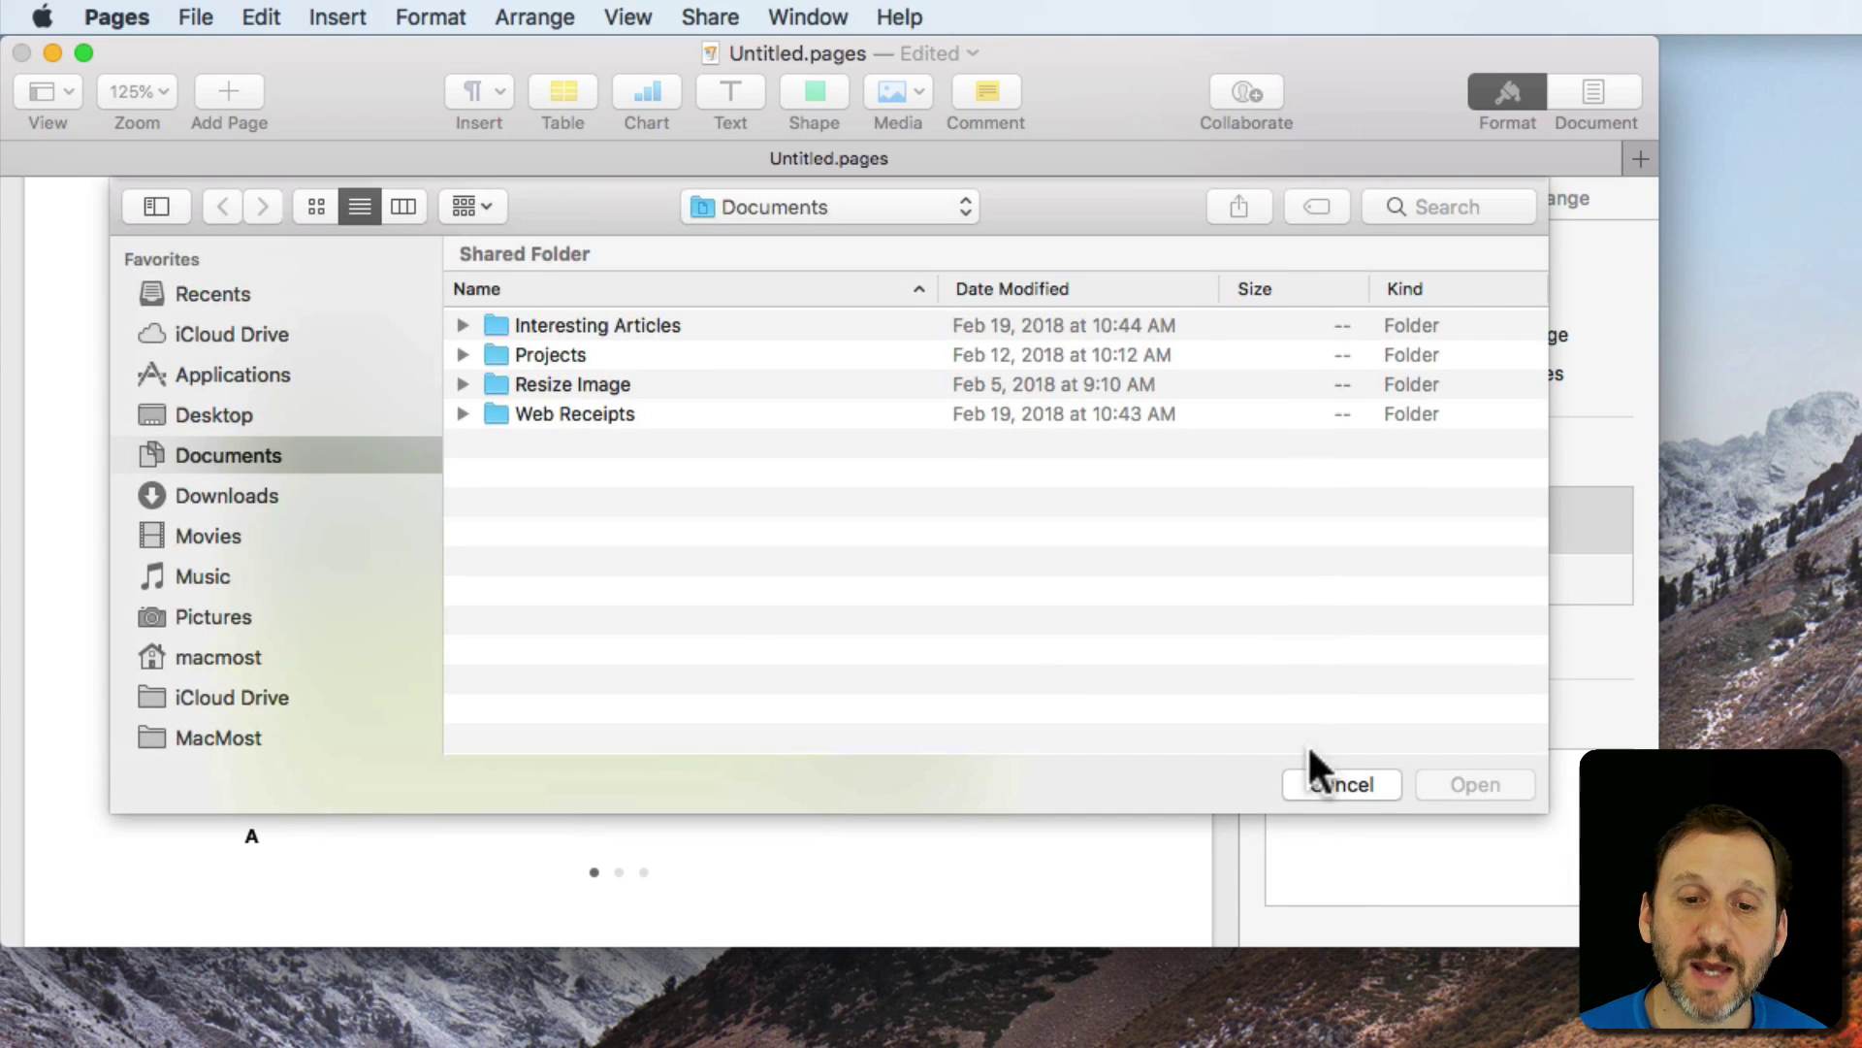
click(1324, 781)
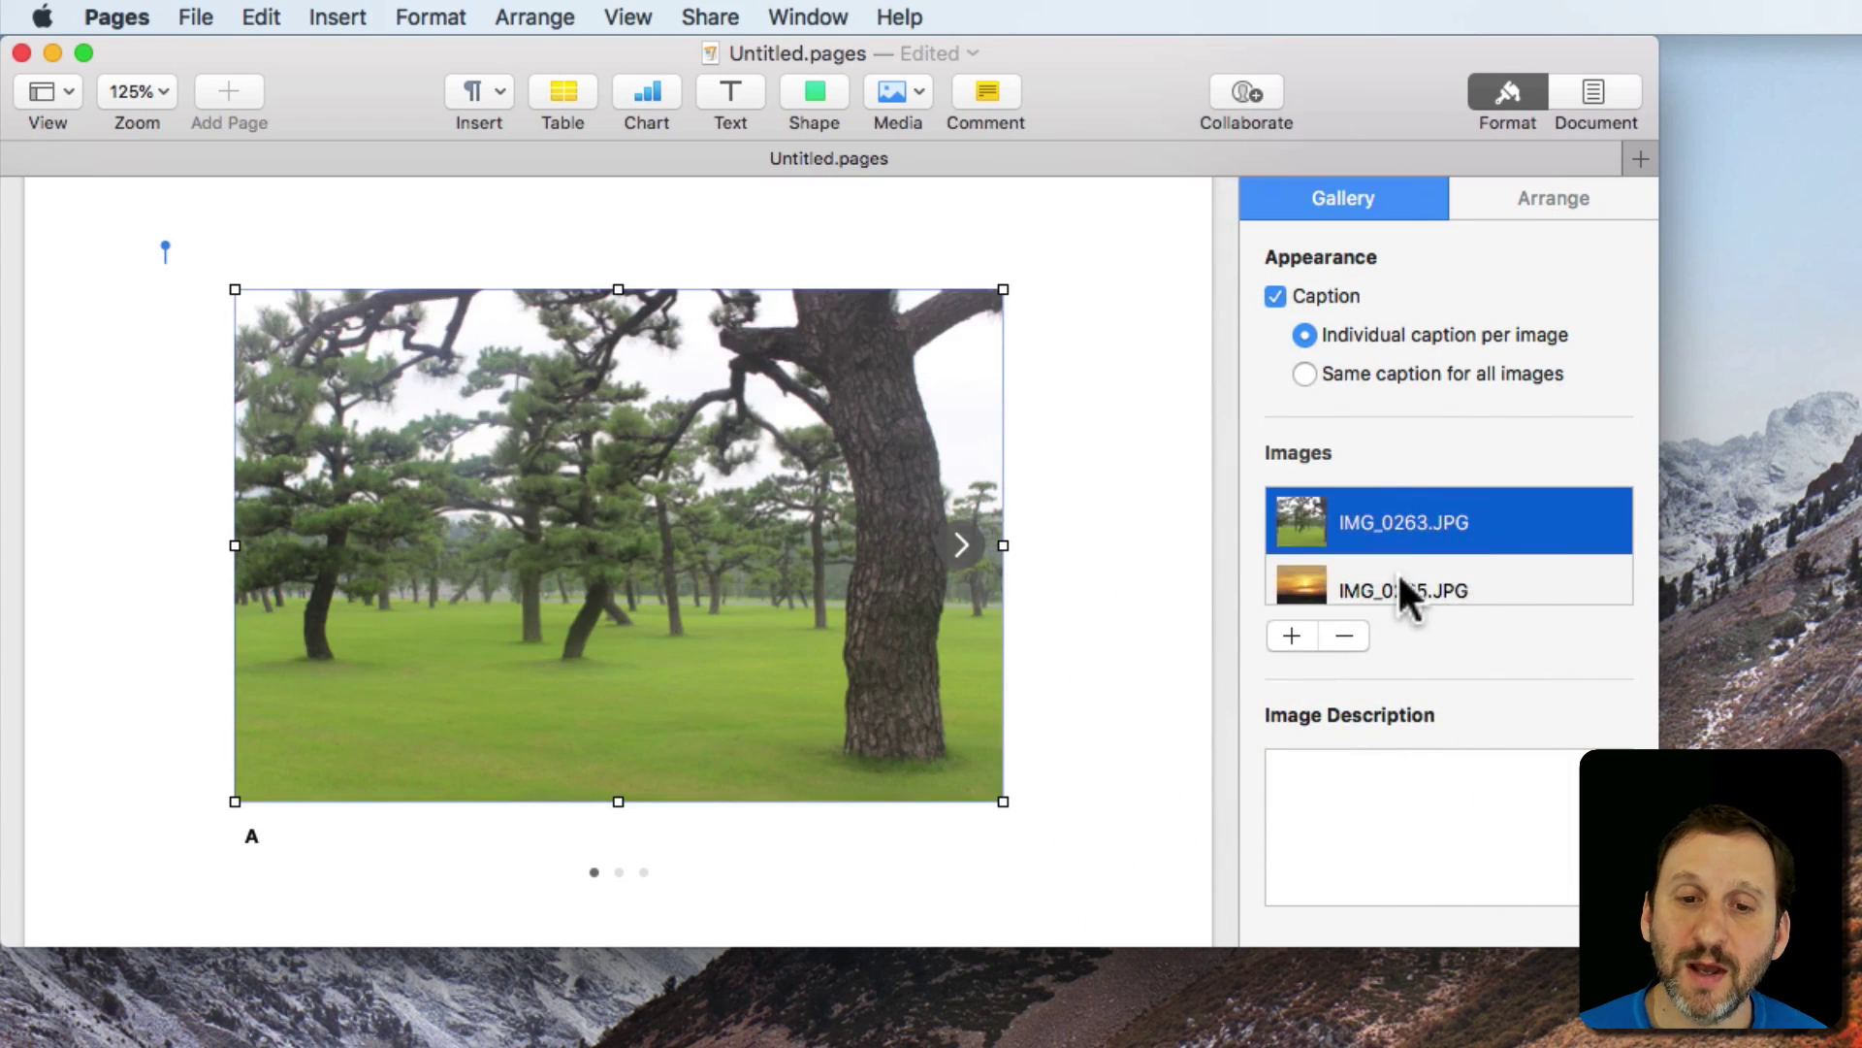
click(1396, 582)
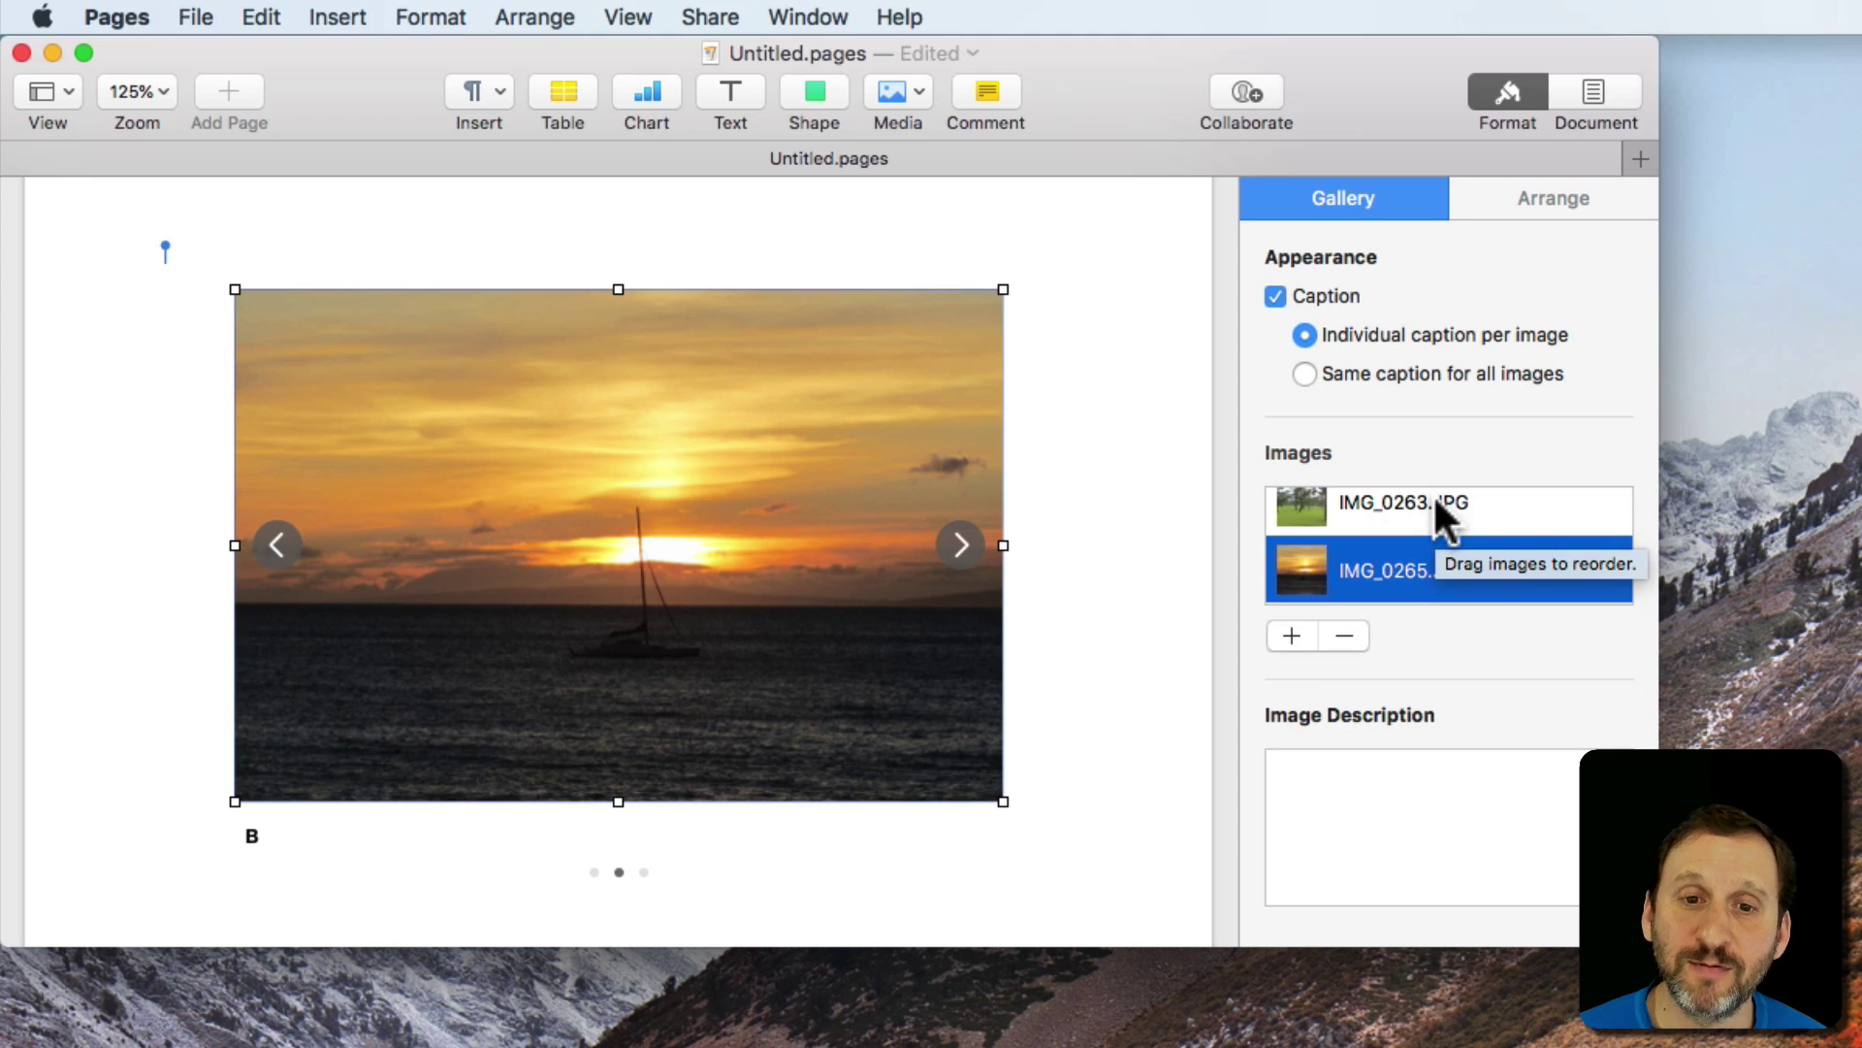
click(591, 873)
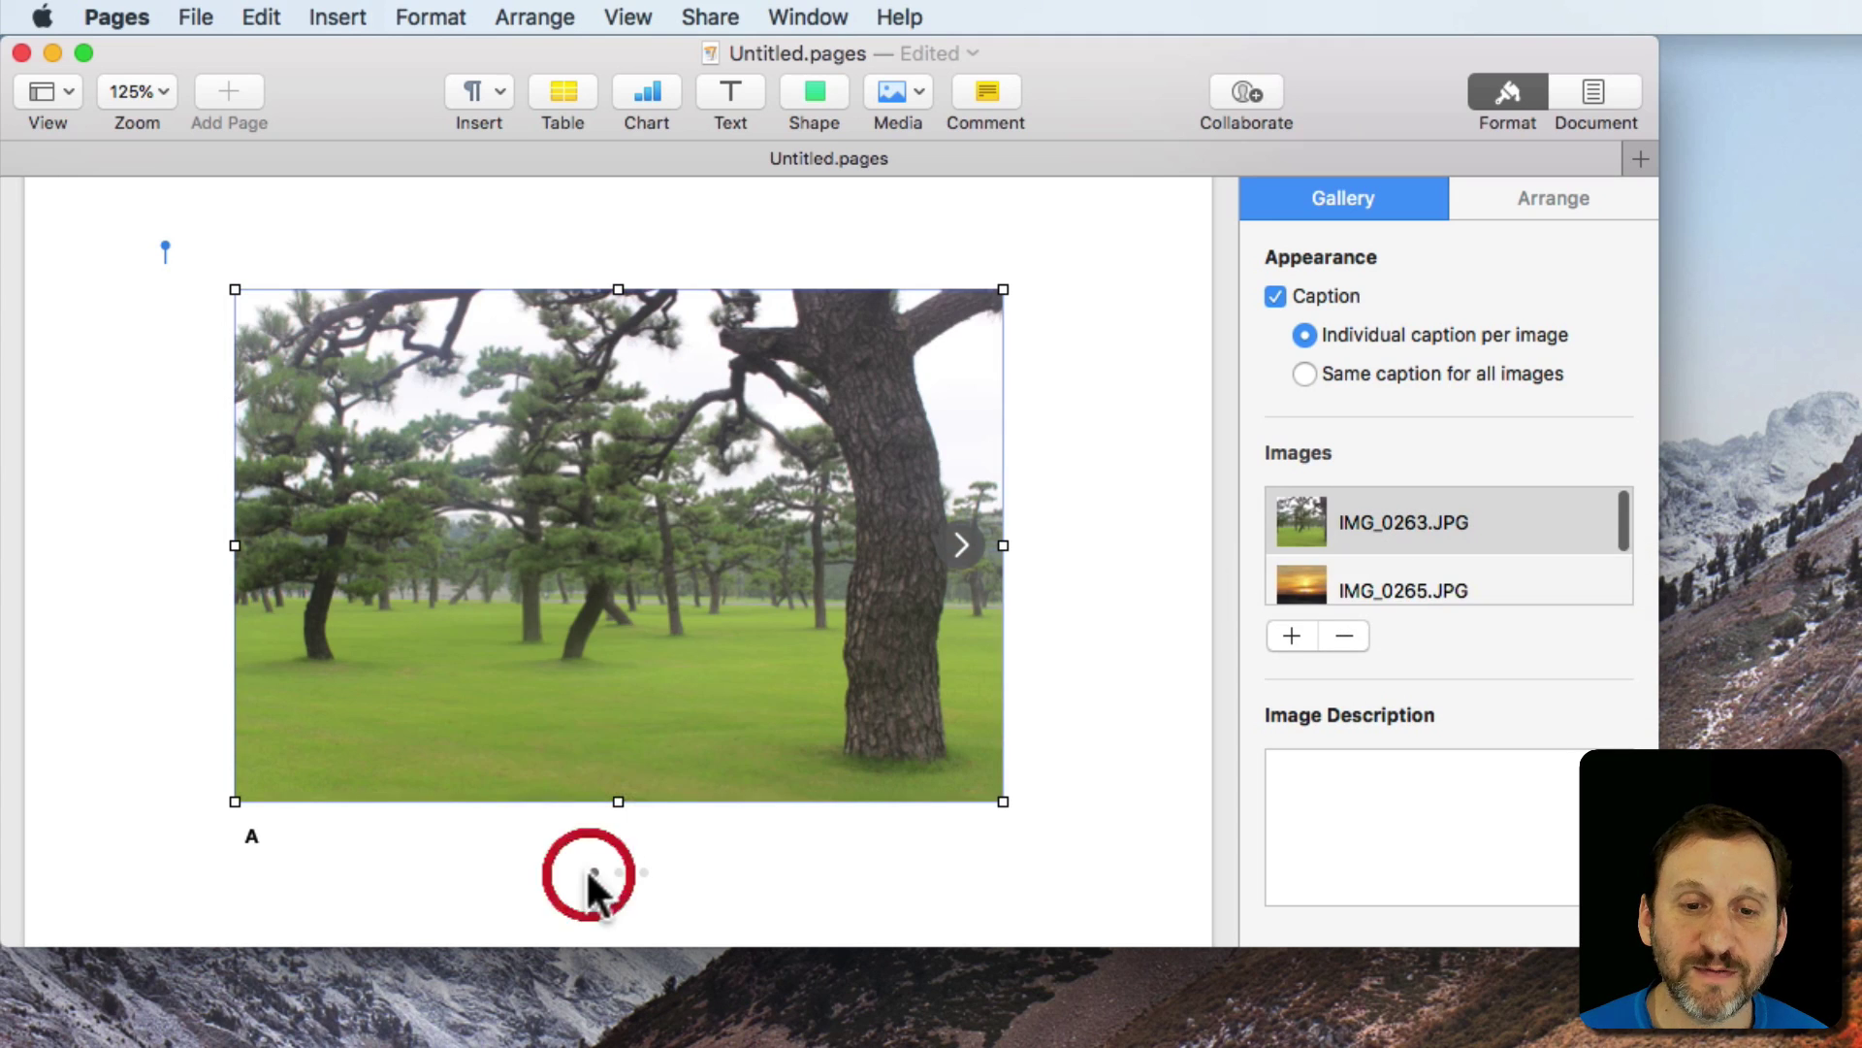
click(1364, 842)
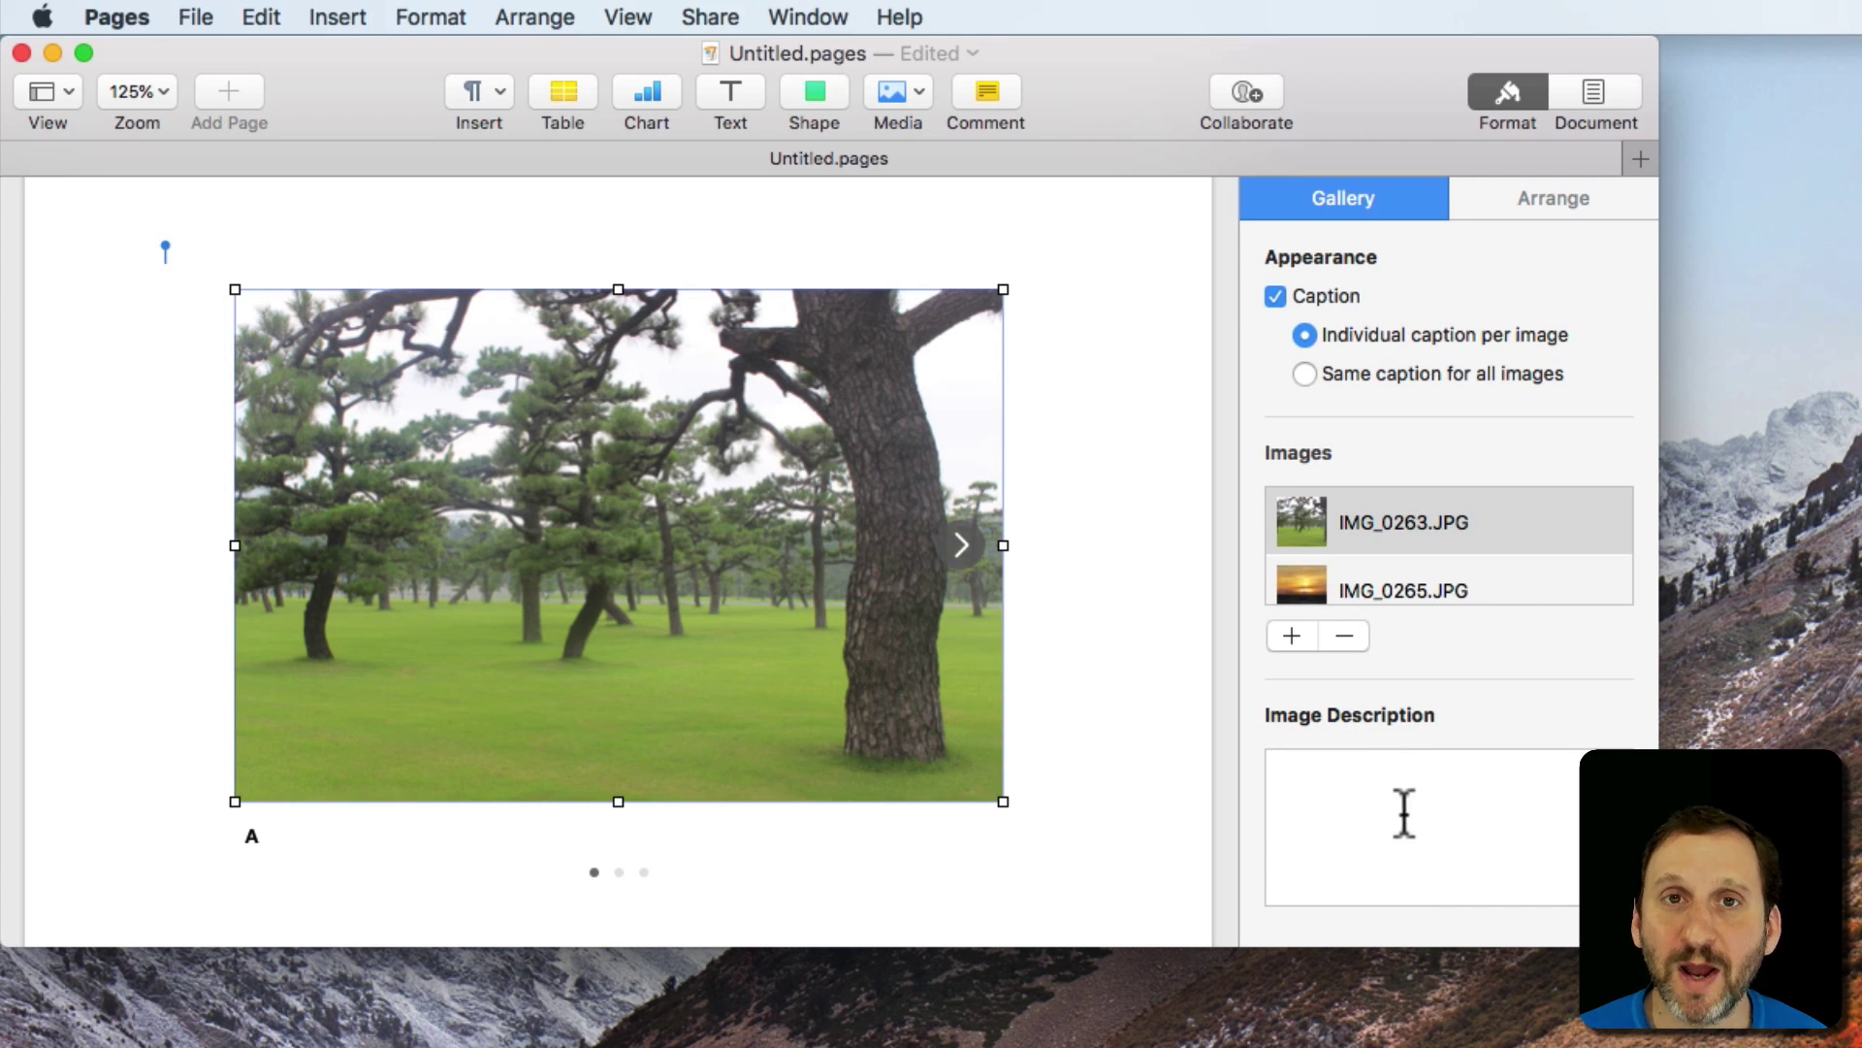
Deselect the gallery and open the File > Export To format list.
click(1106, 403)
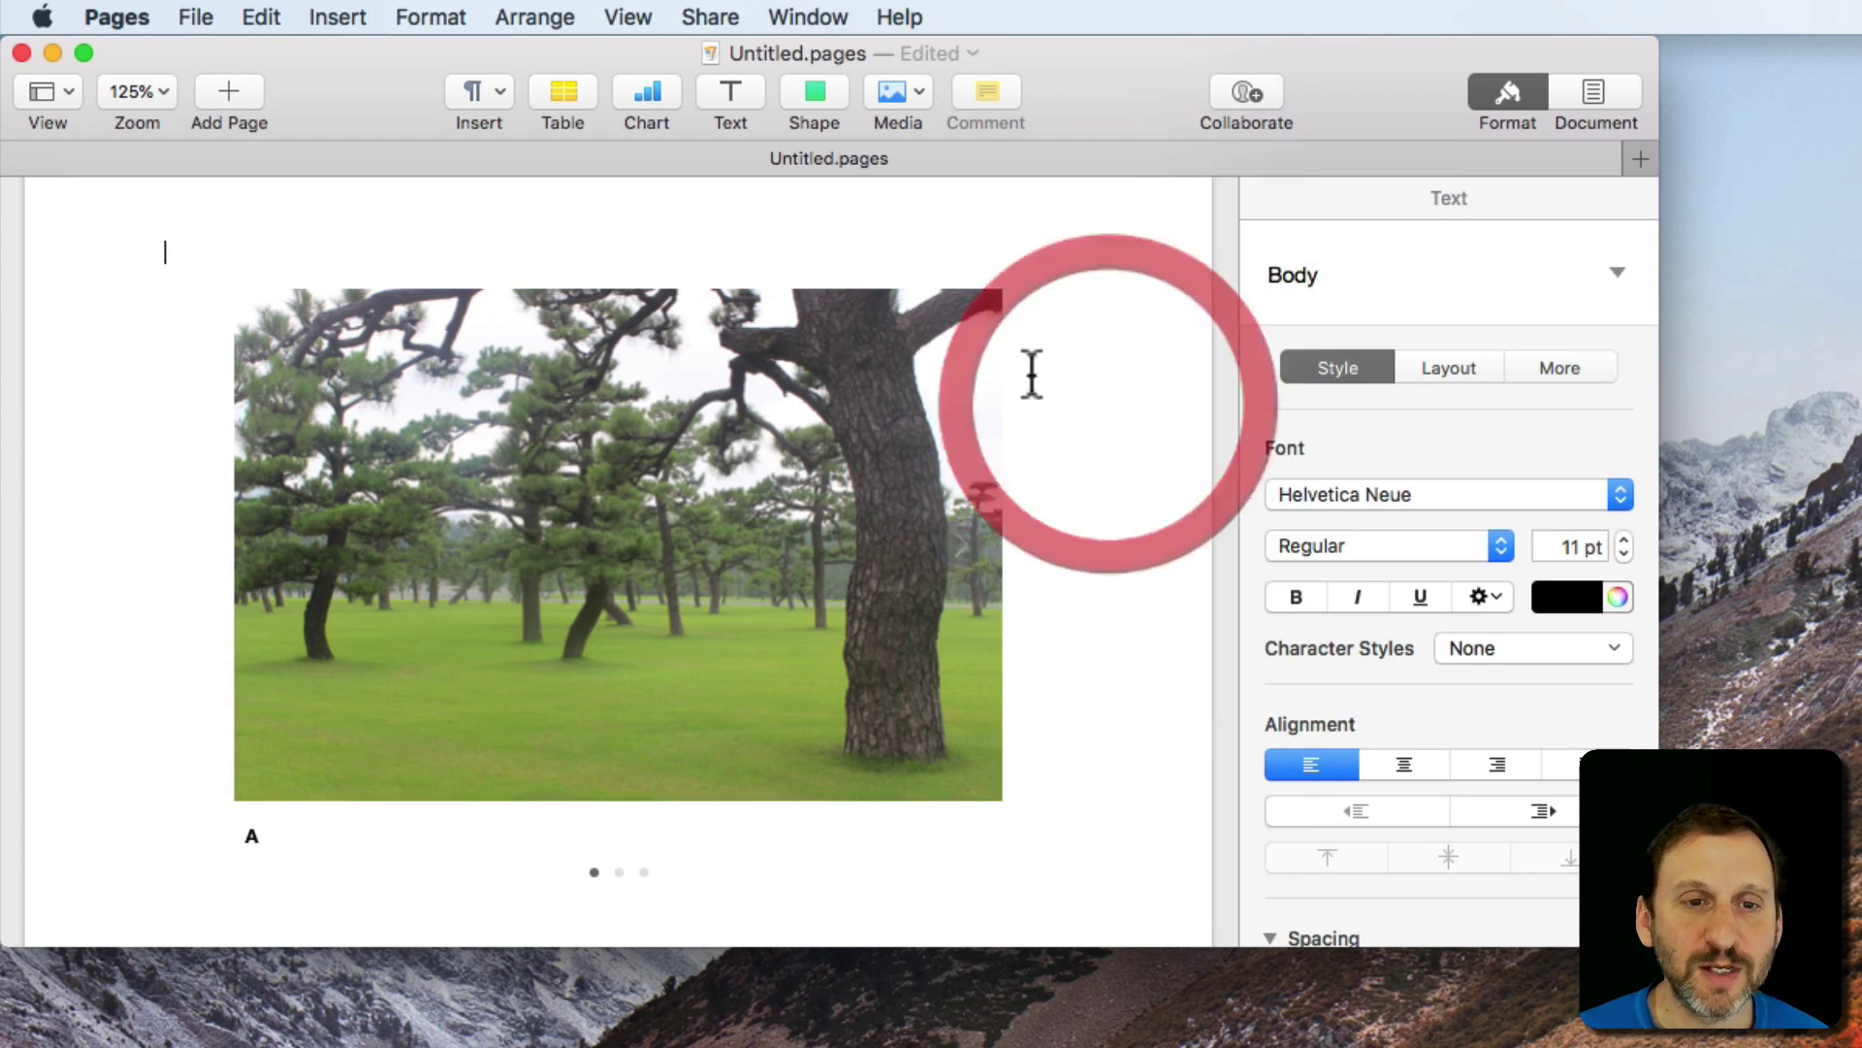
click(859, 508)
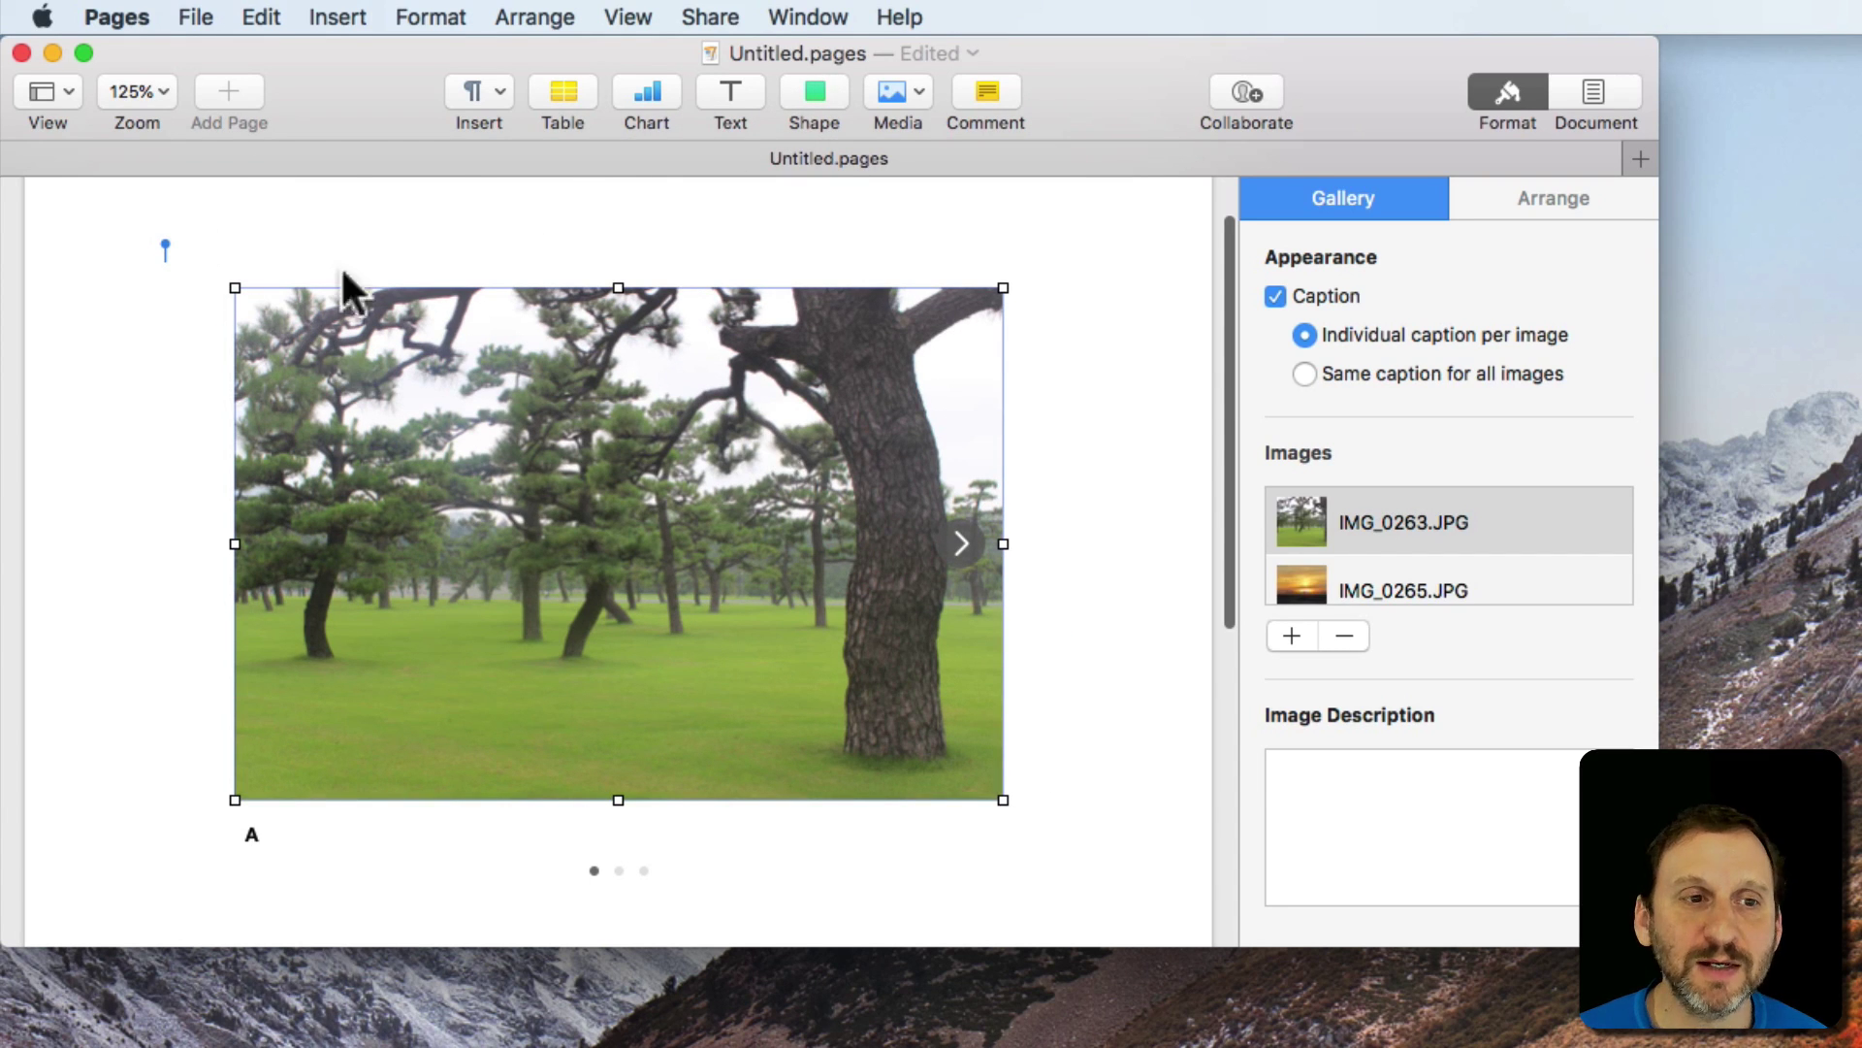
click(1072, 446)
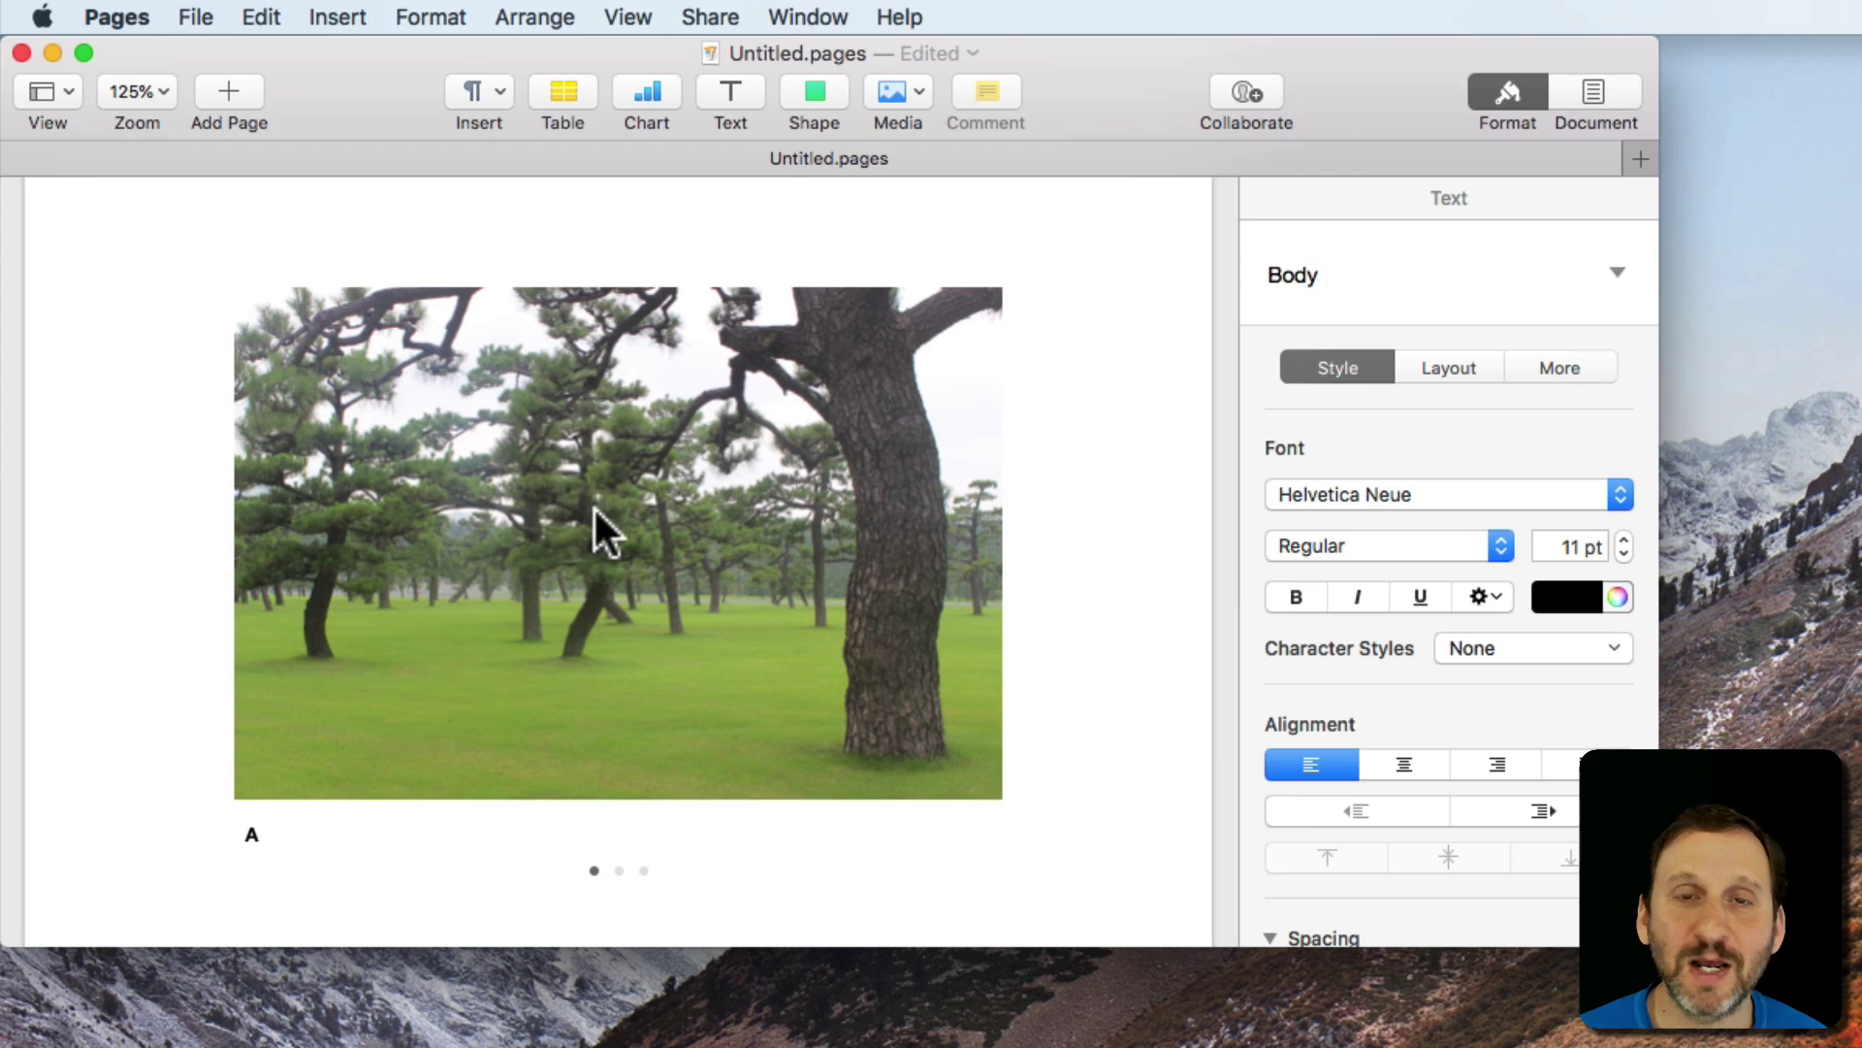
mouse_move(184, 16)
mouse_down()
mouse_move(276, 329)
mouse_move(578, 341)
mouse_up()
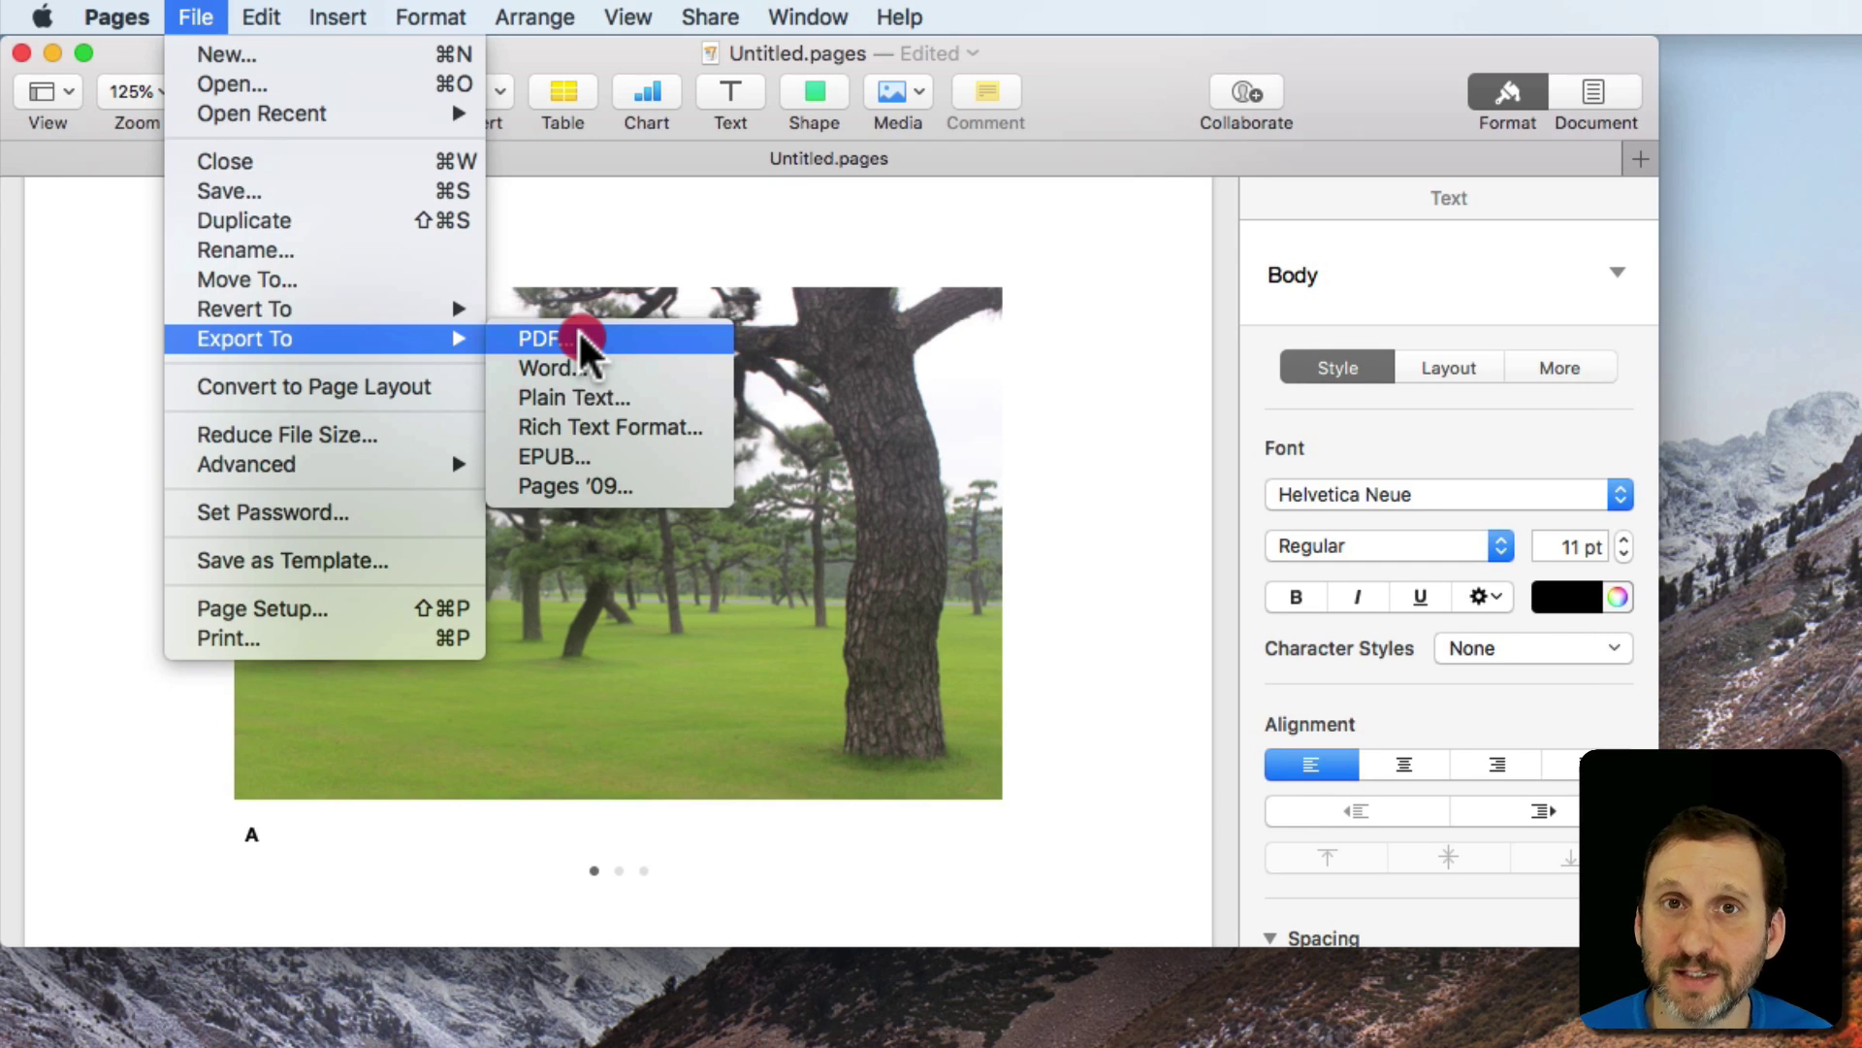
Export as EPUB with no book cover and fixed layout, saving Untitled.epub to the Desktop.
drag(578, 335, 570, 456)
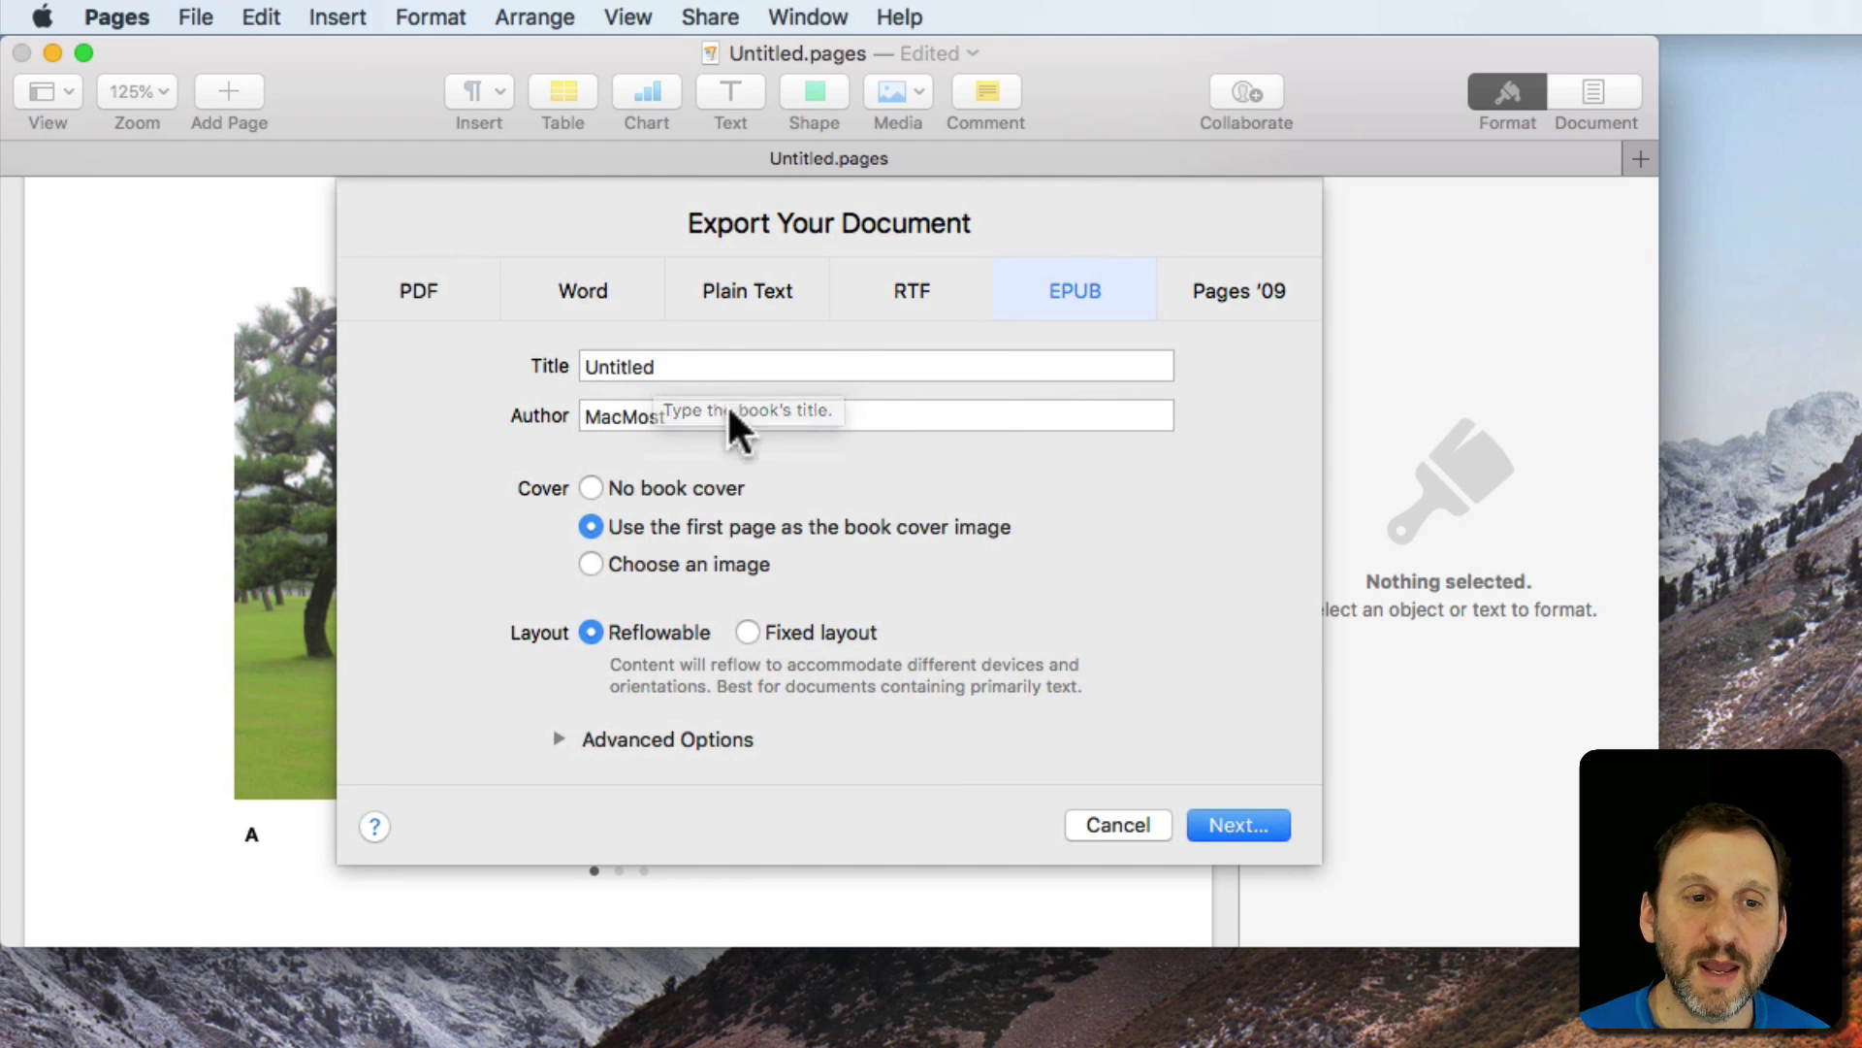
click(653, 481)
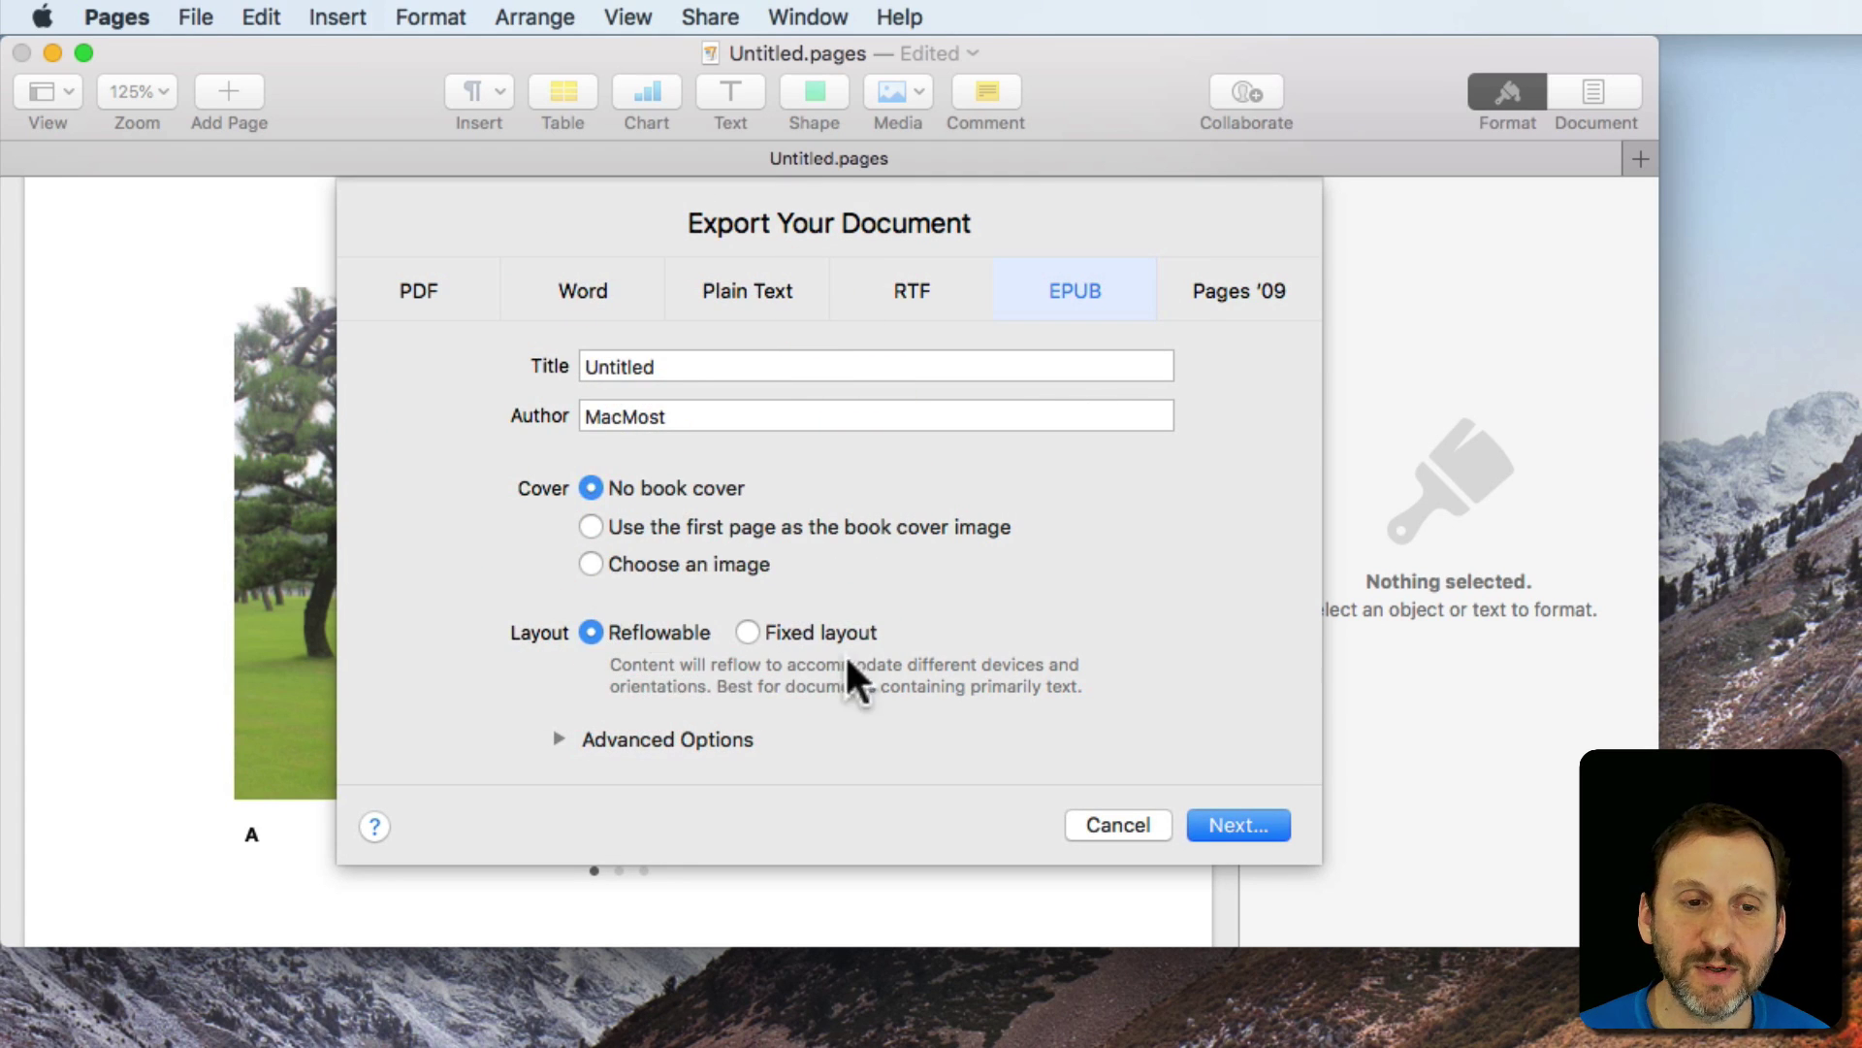
click(776, 632)
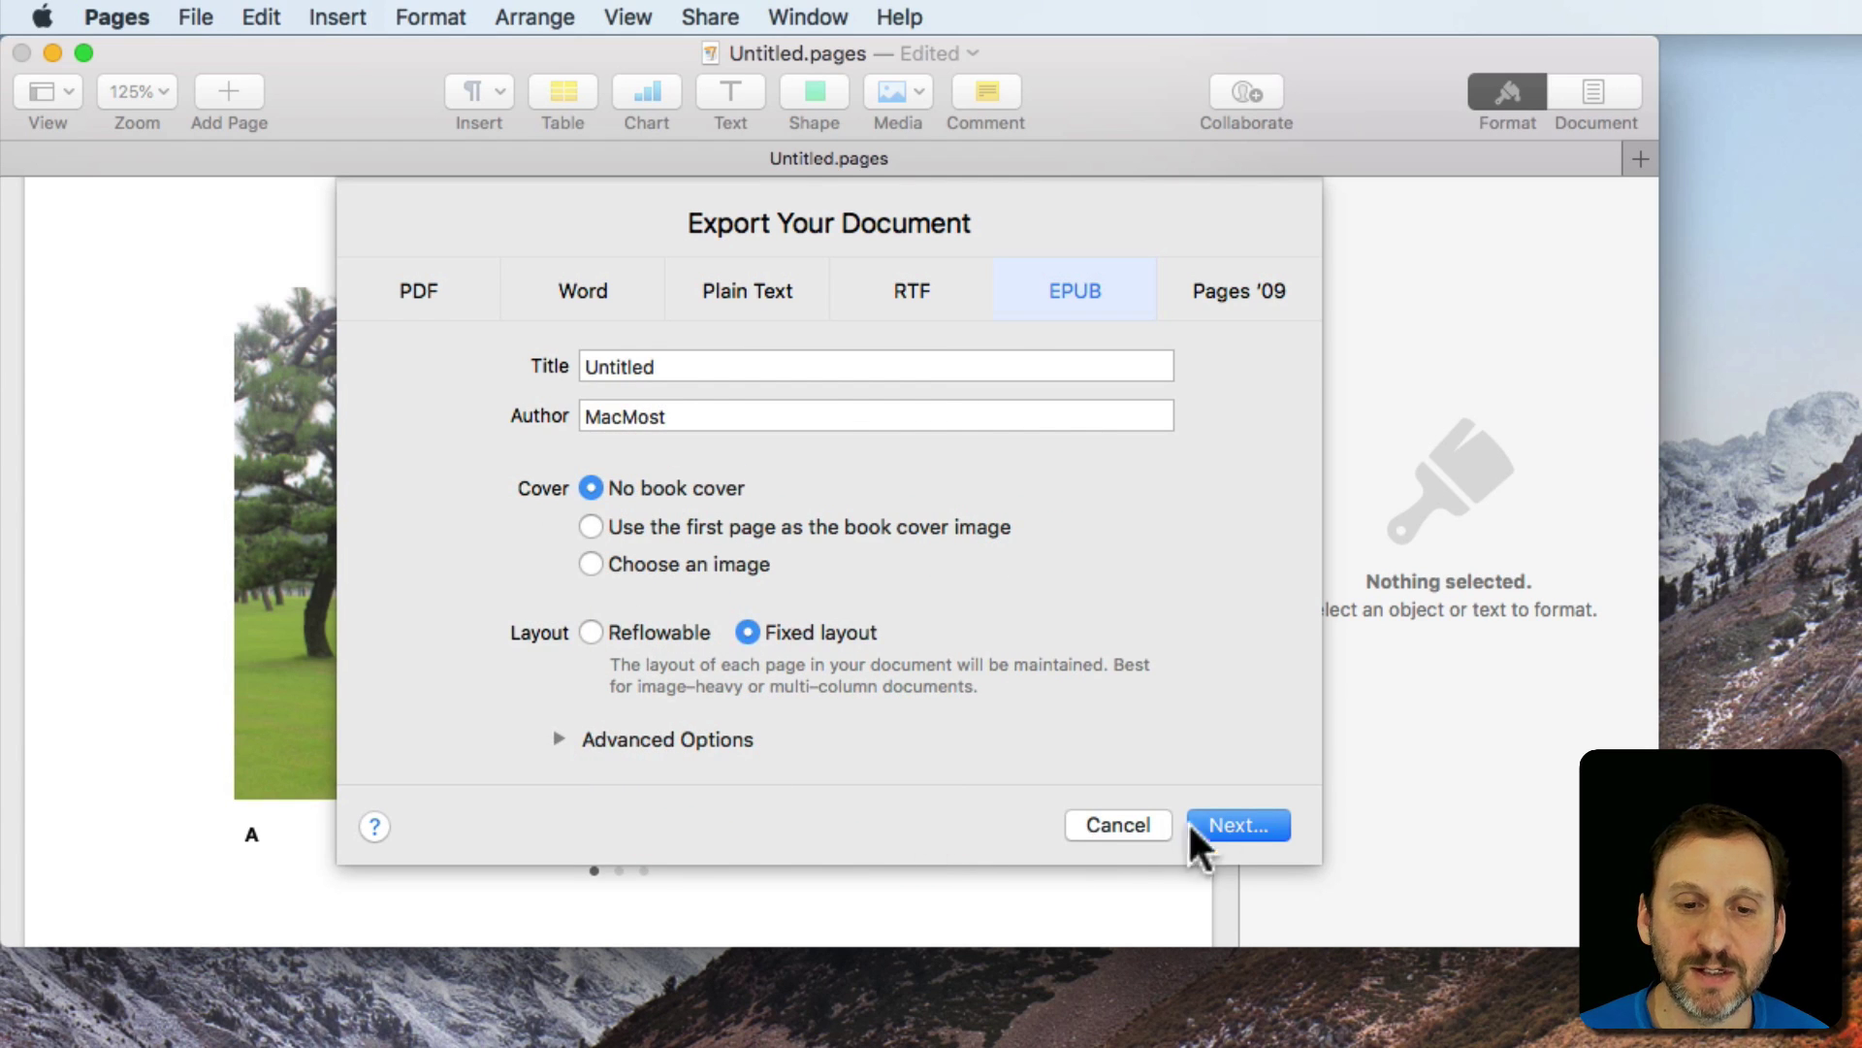
click(1214, 820)
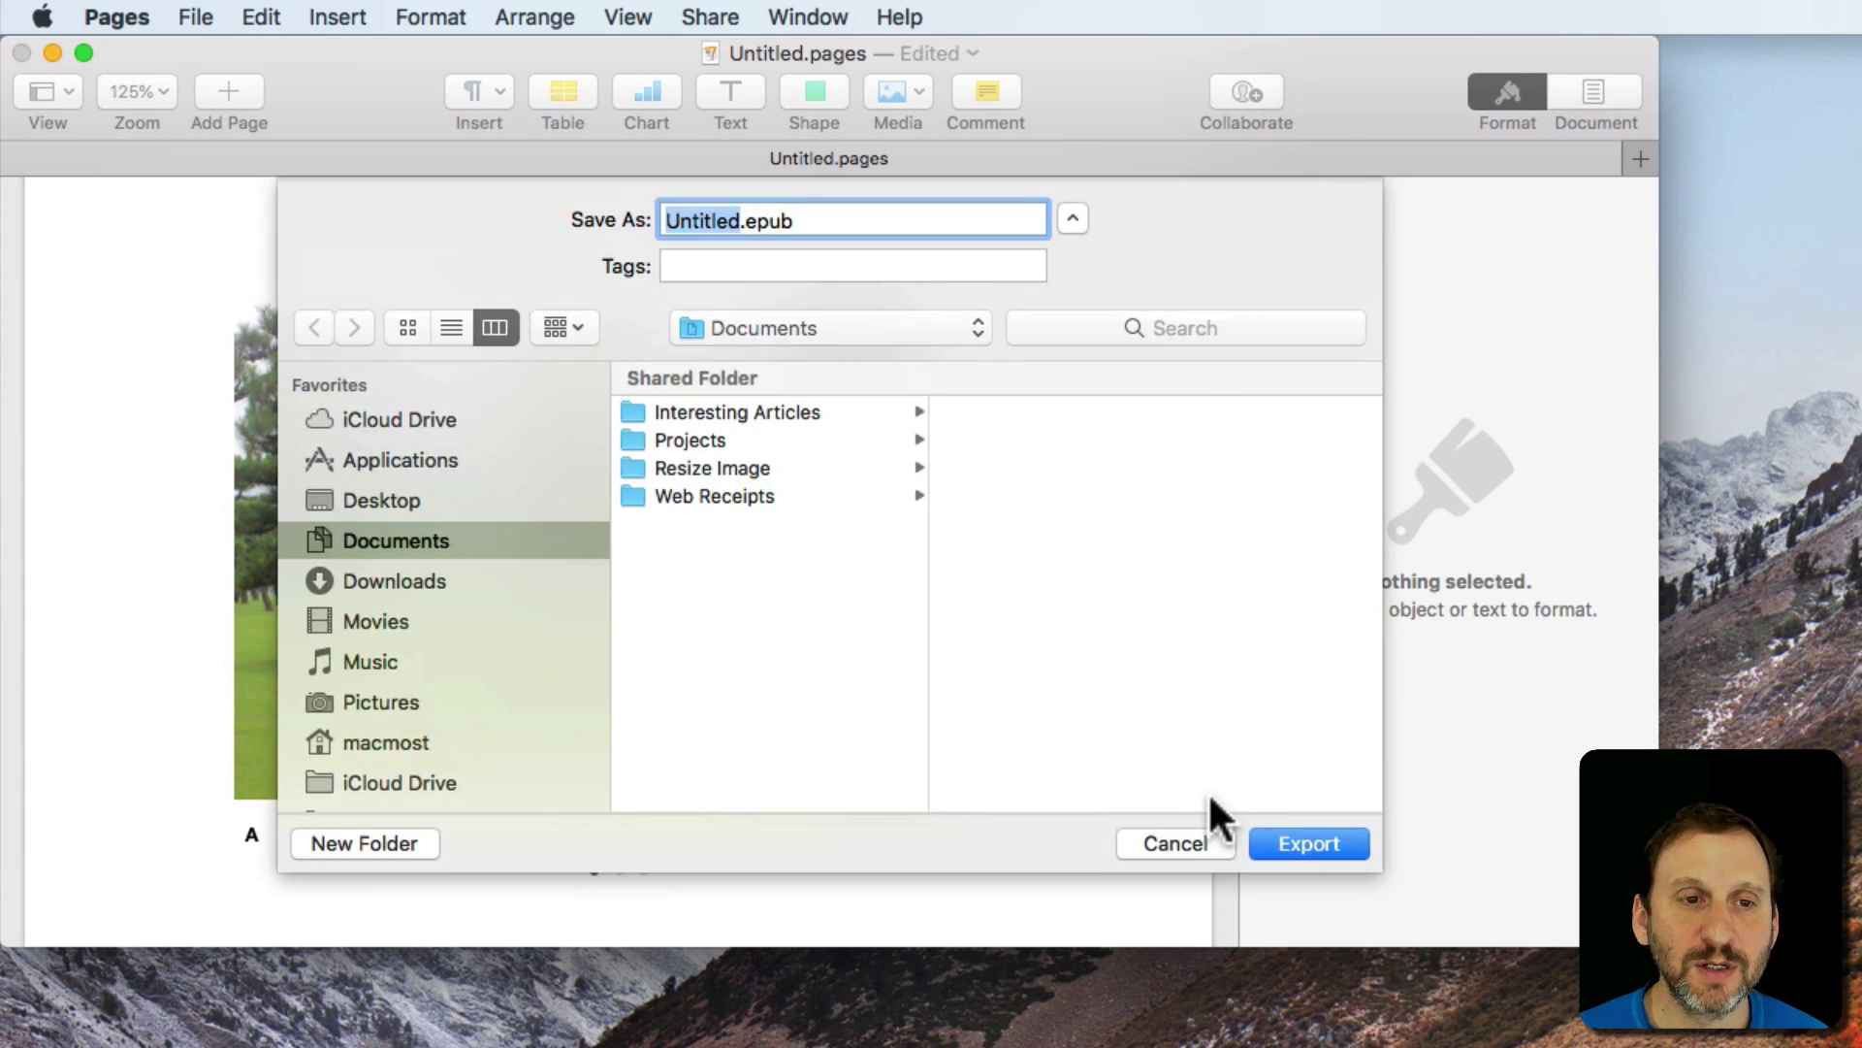
key(super+d)
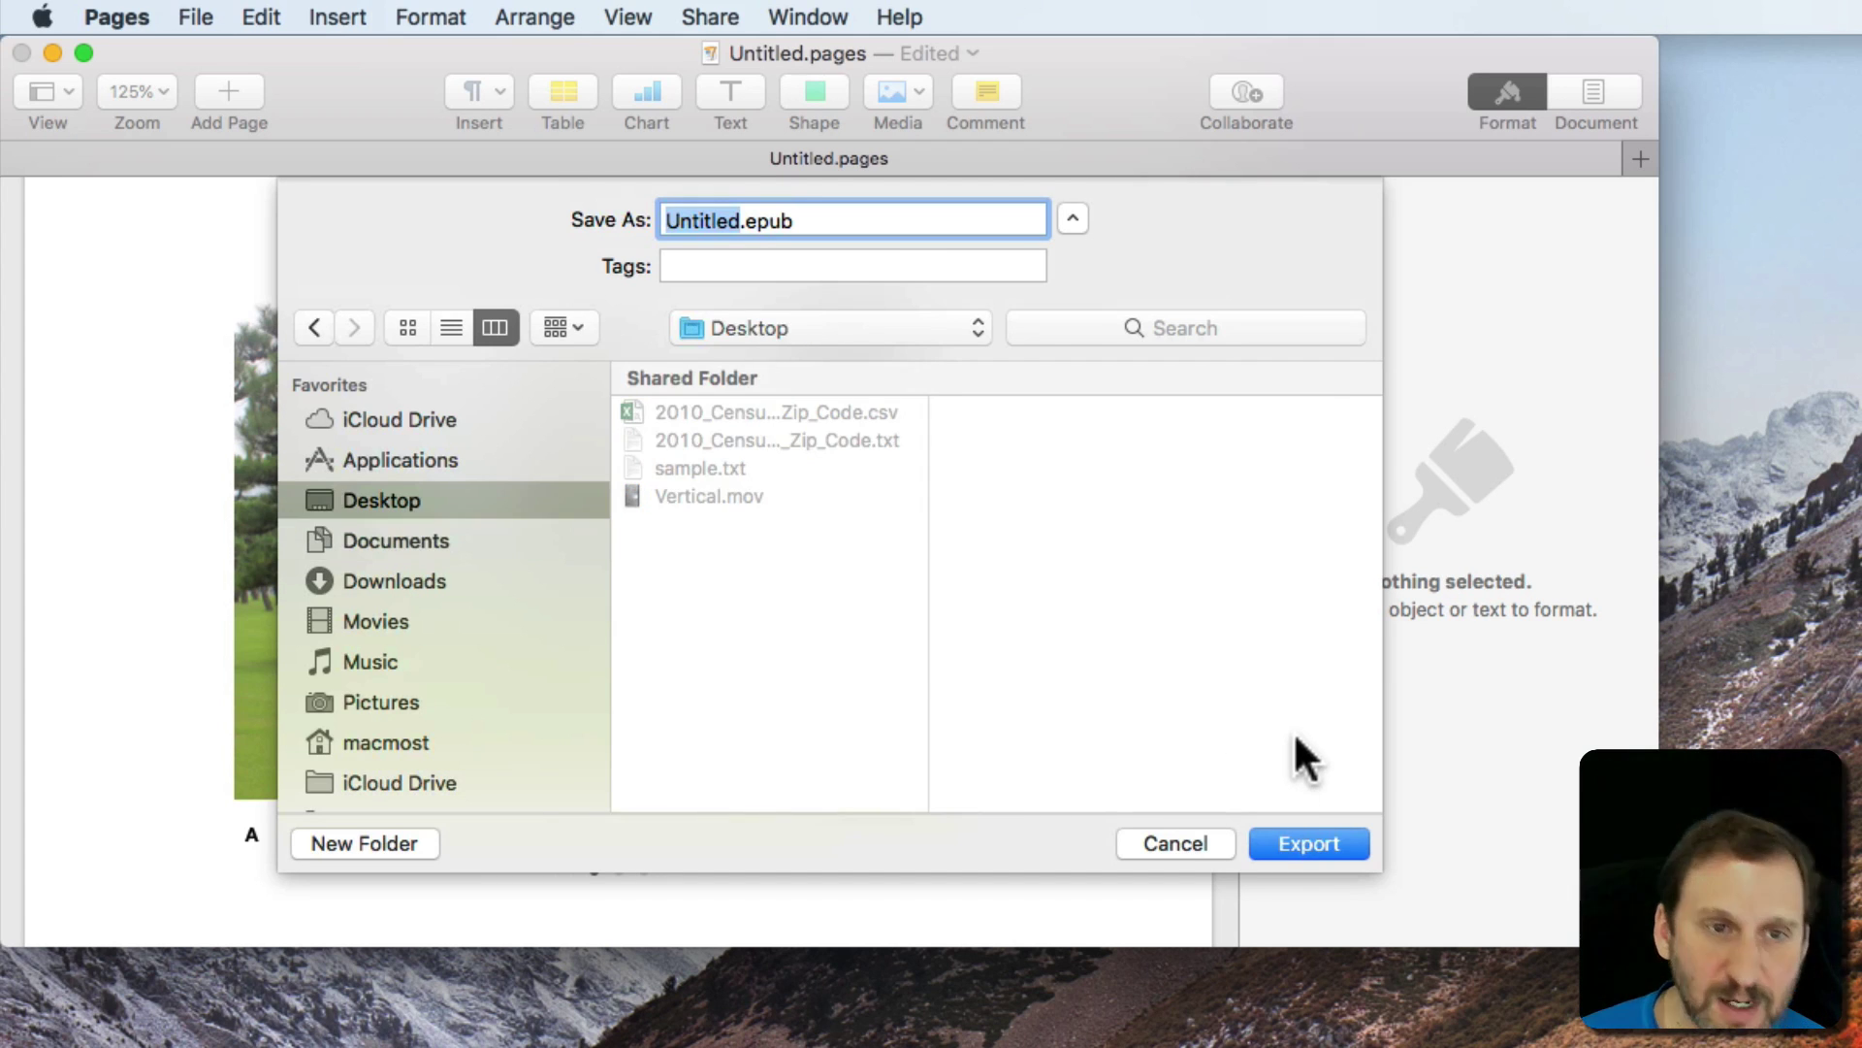
click(1311, 845)
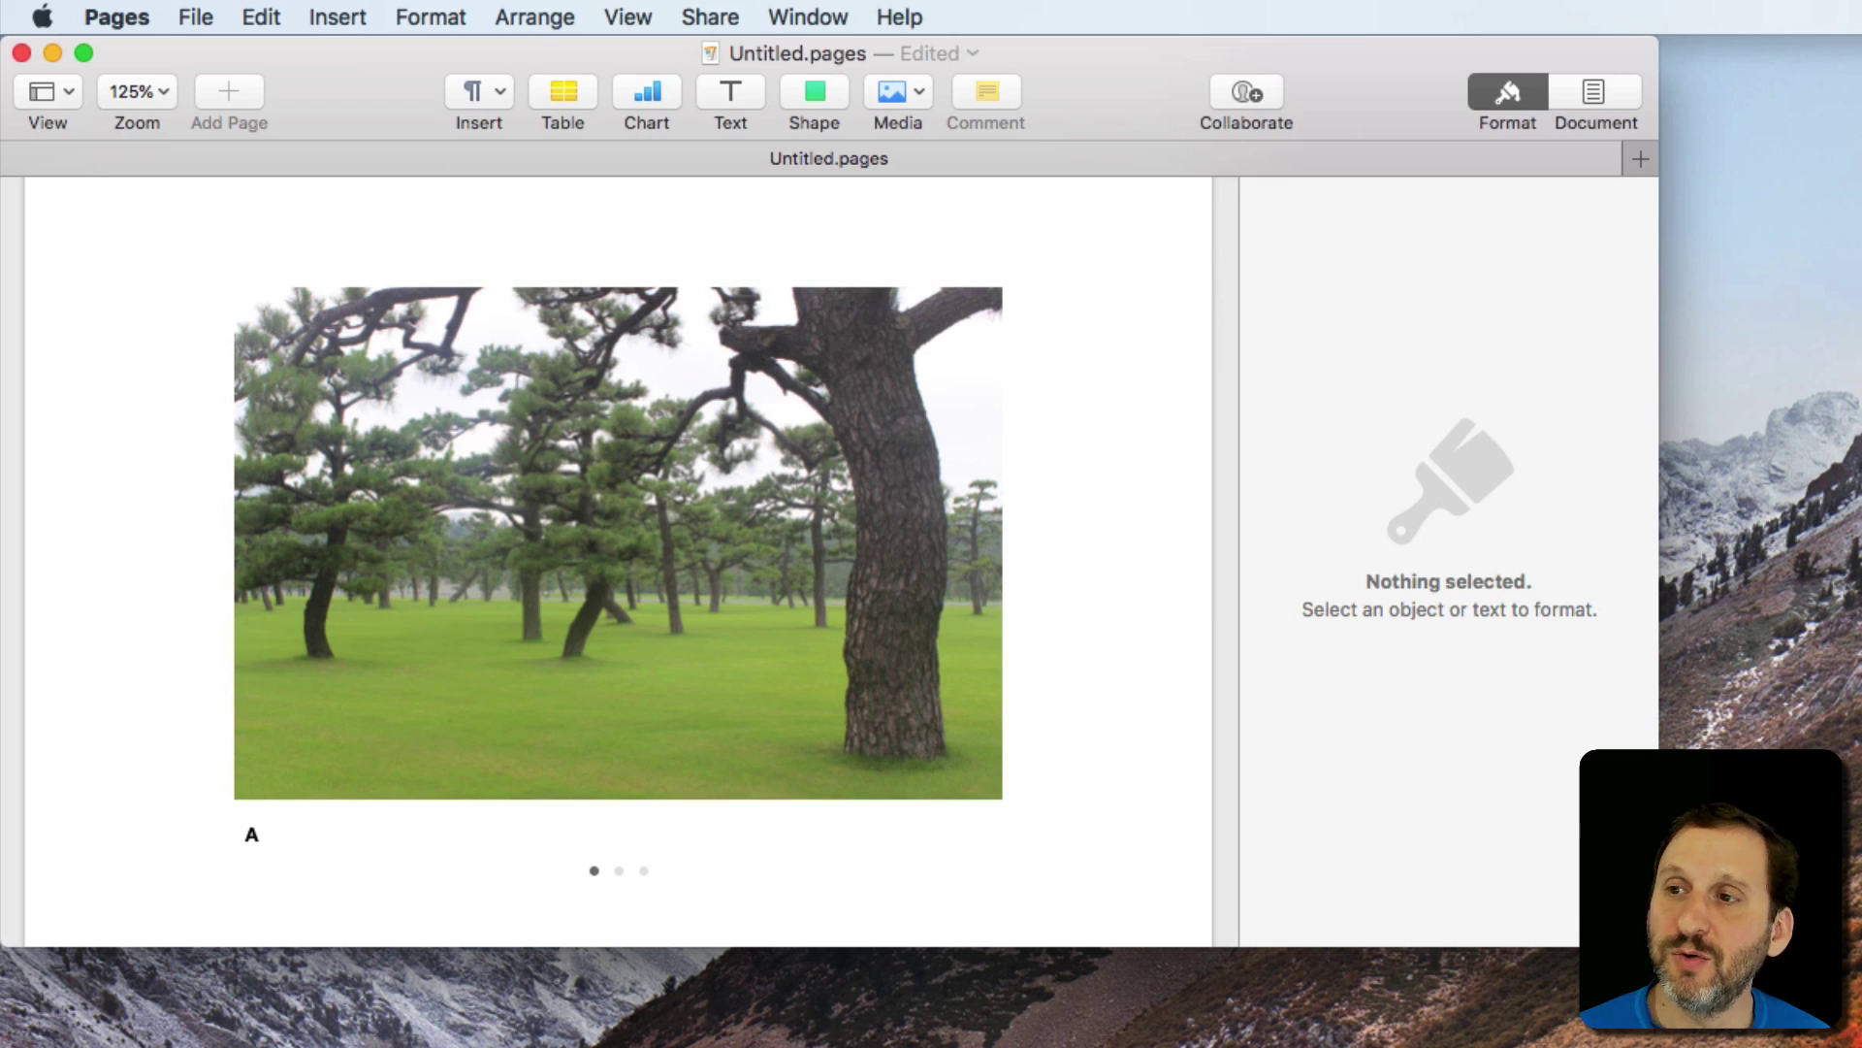
Hide Pages and double-click Untitled.epub on the desktop to open it in iBooks.
click(968, 850)
key(super+h)
click(609, 250)
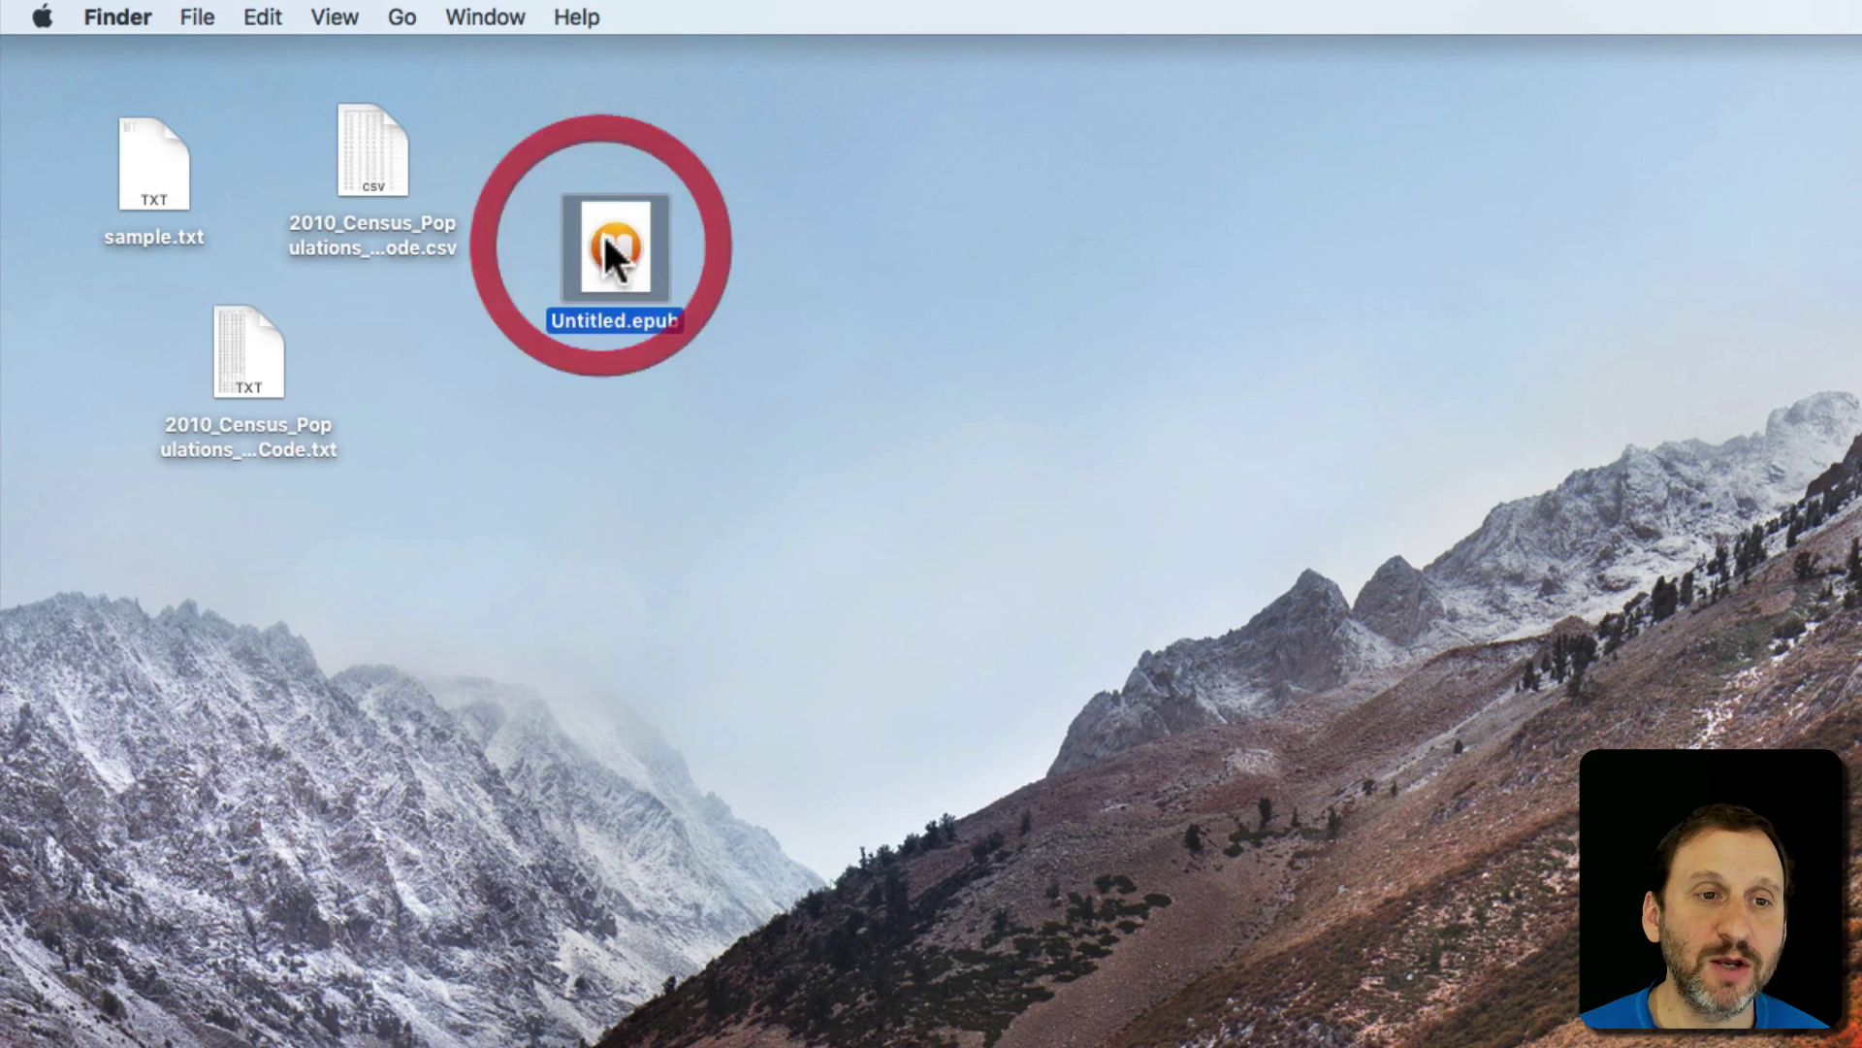
double_click(609, 250)
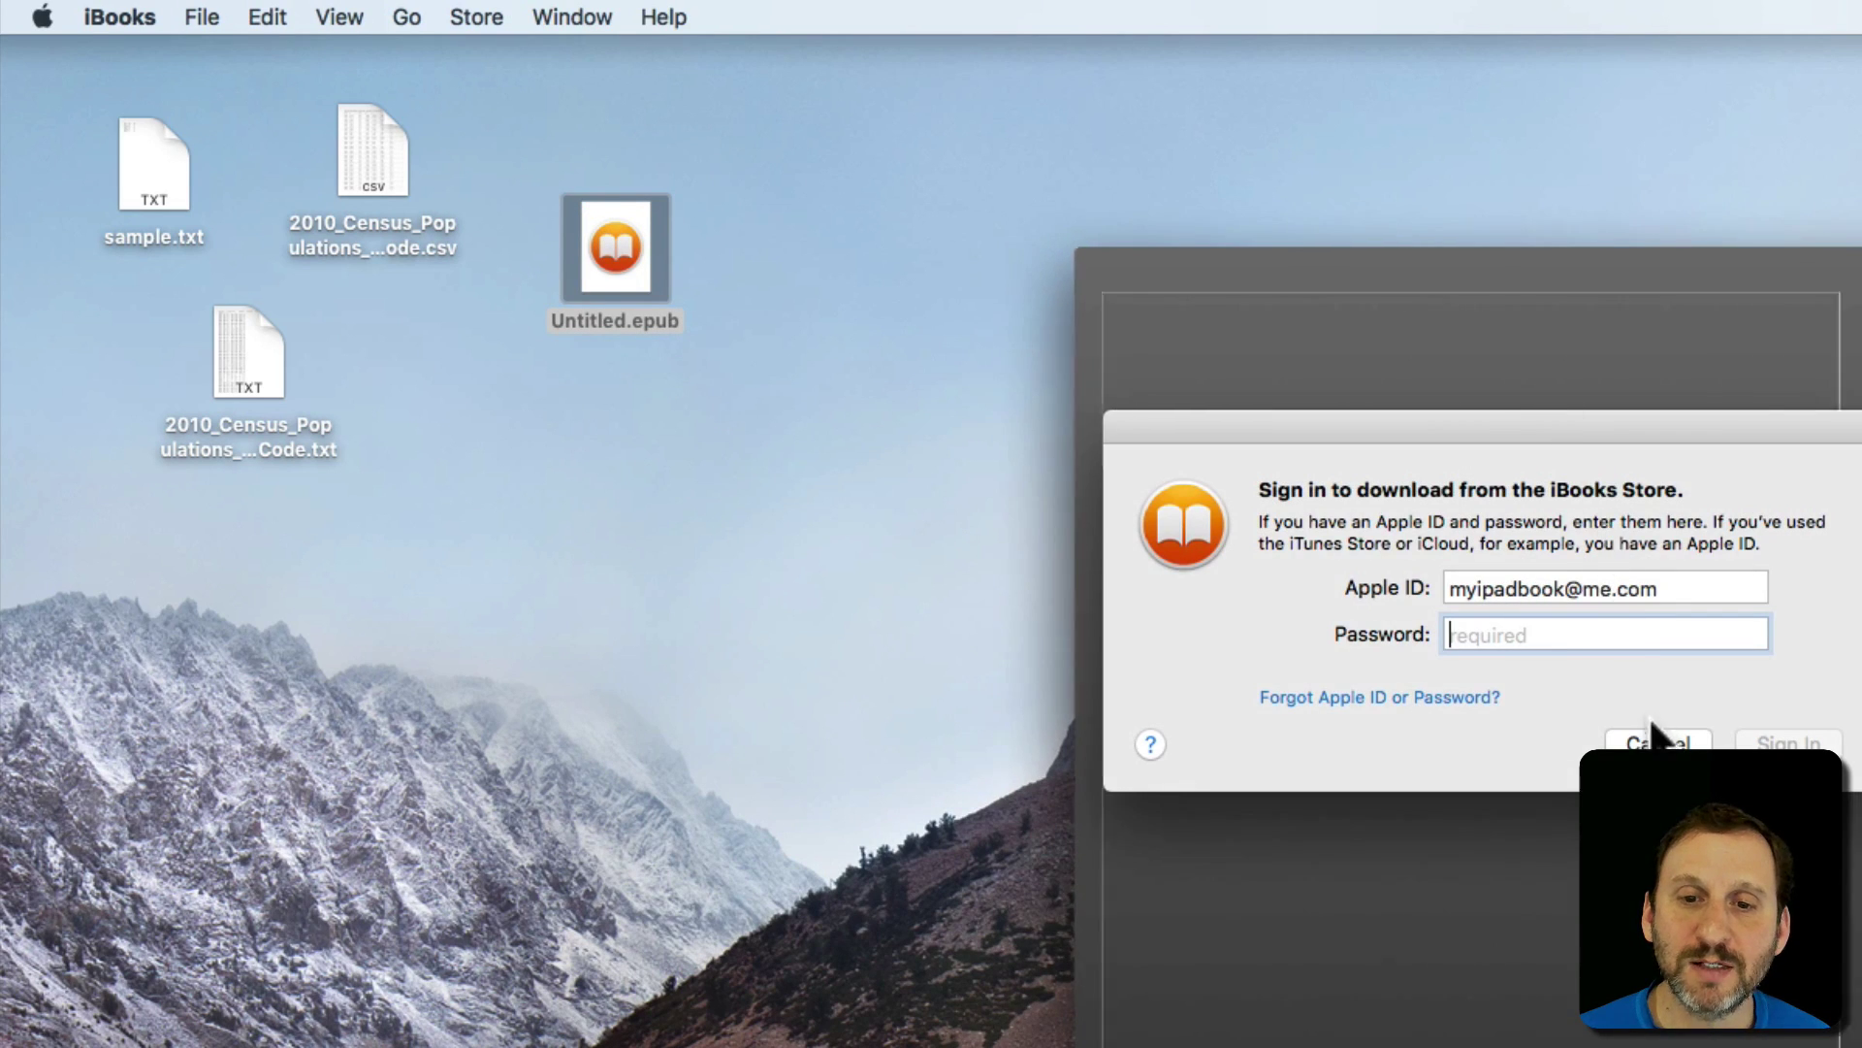
Cancel the iBooks Store sign-in, move the reader window left, and flip through photos B, C and back to A.
click(1655, 745)
drag(1663, 295, 714, 87)
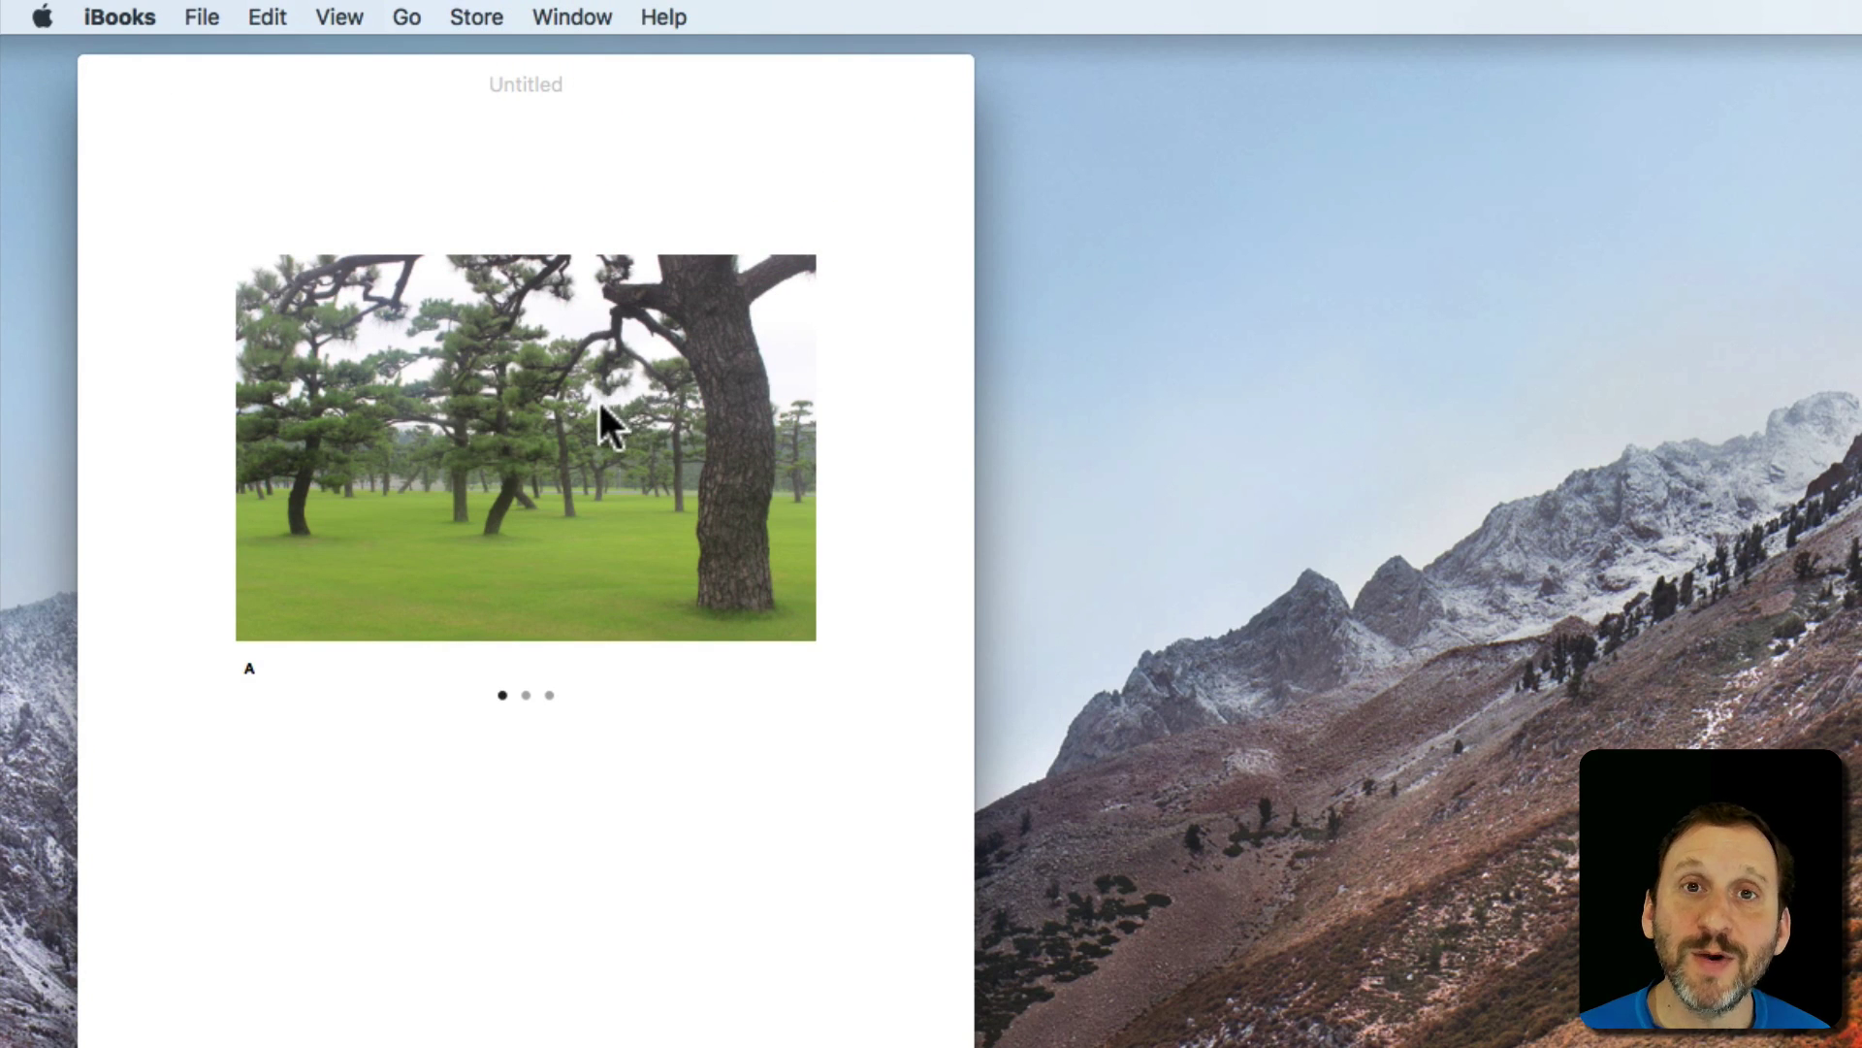
click(548, 695)
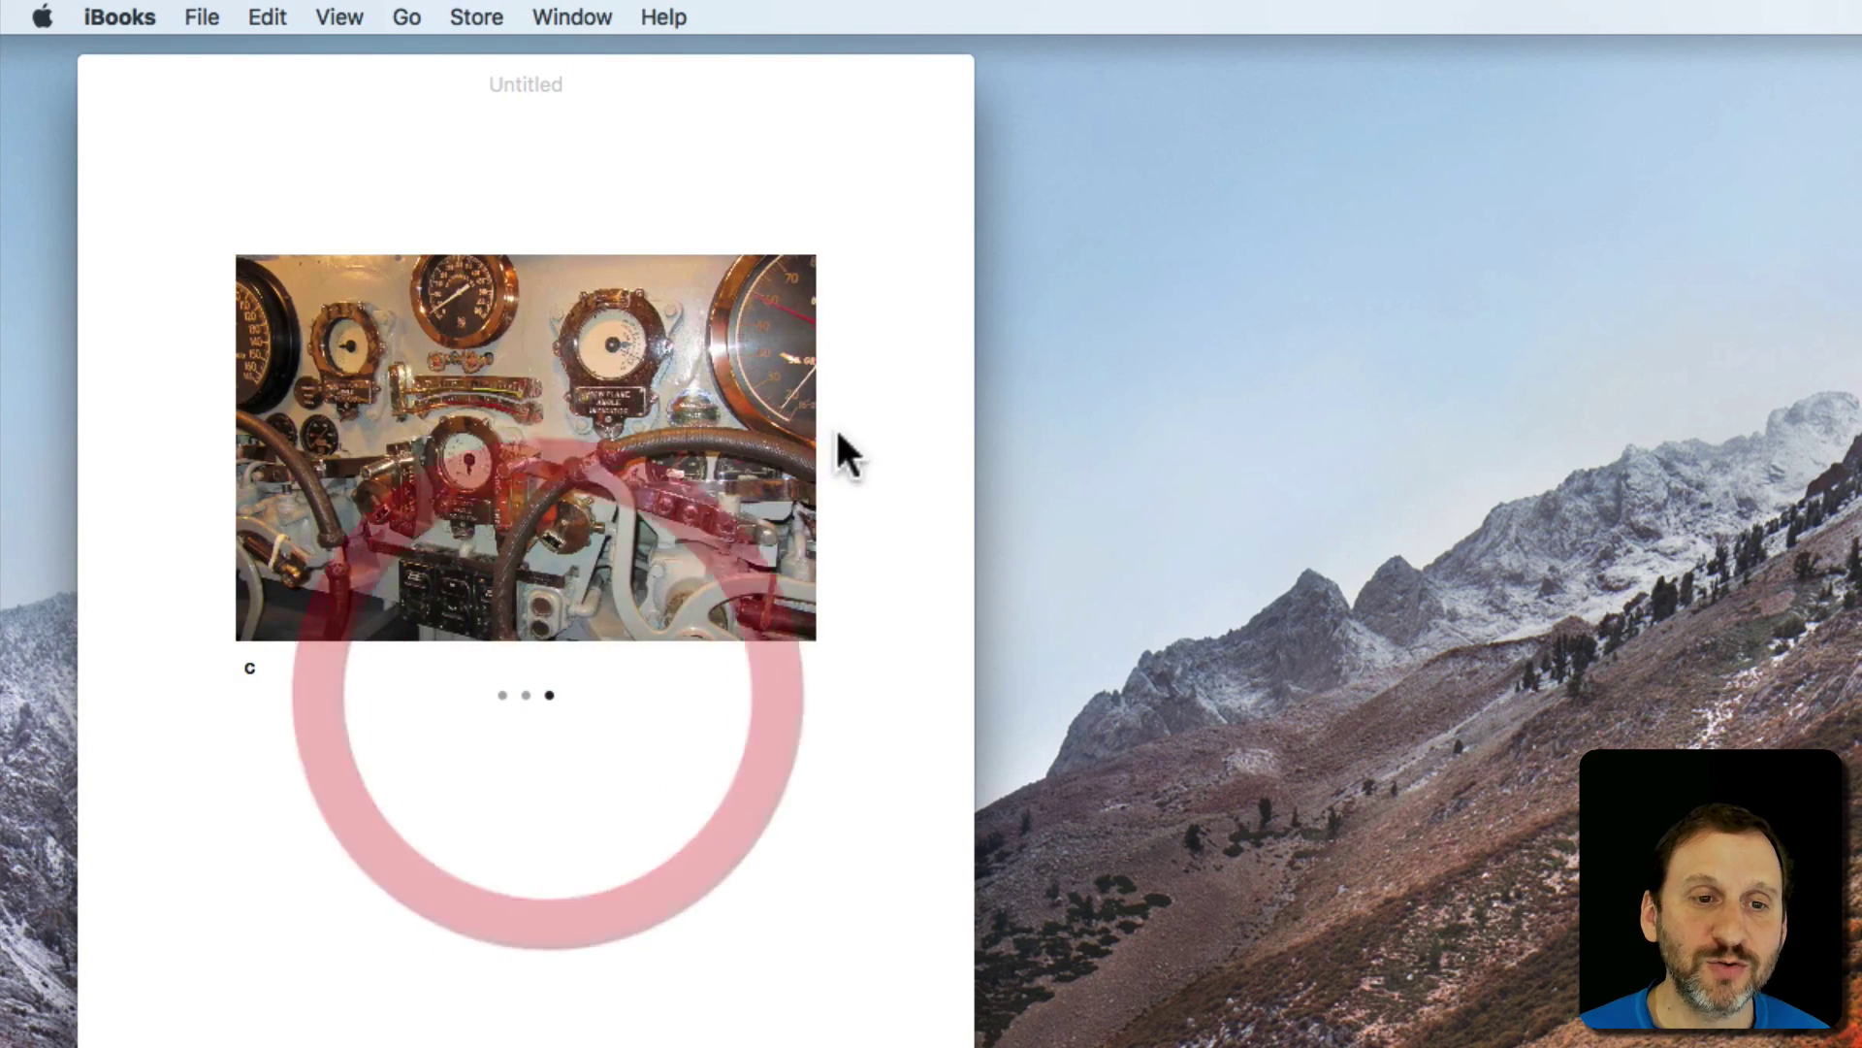
click(704, 454)
click(503, 695)
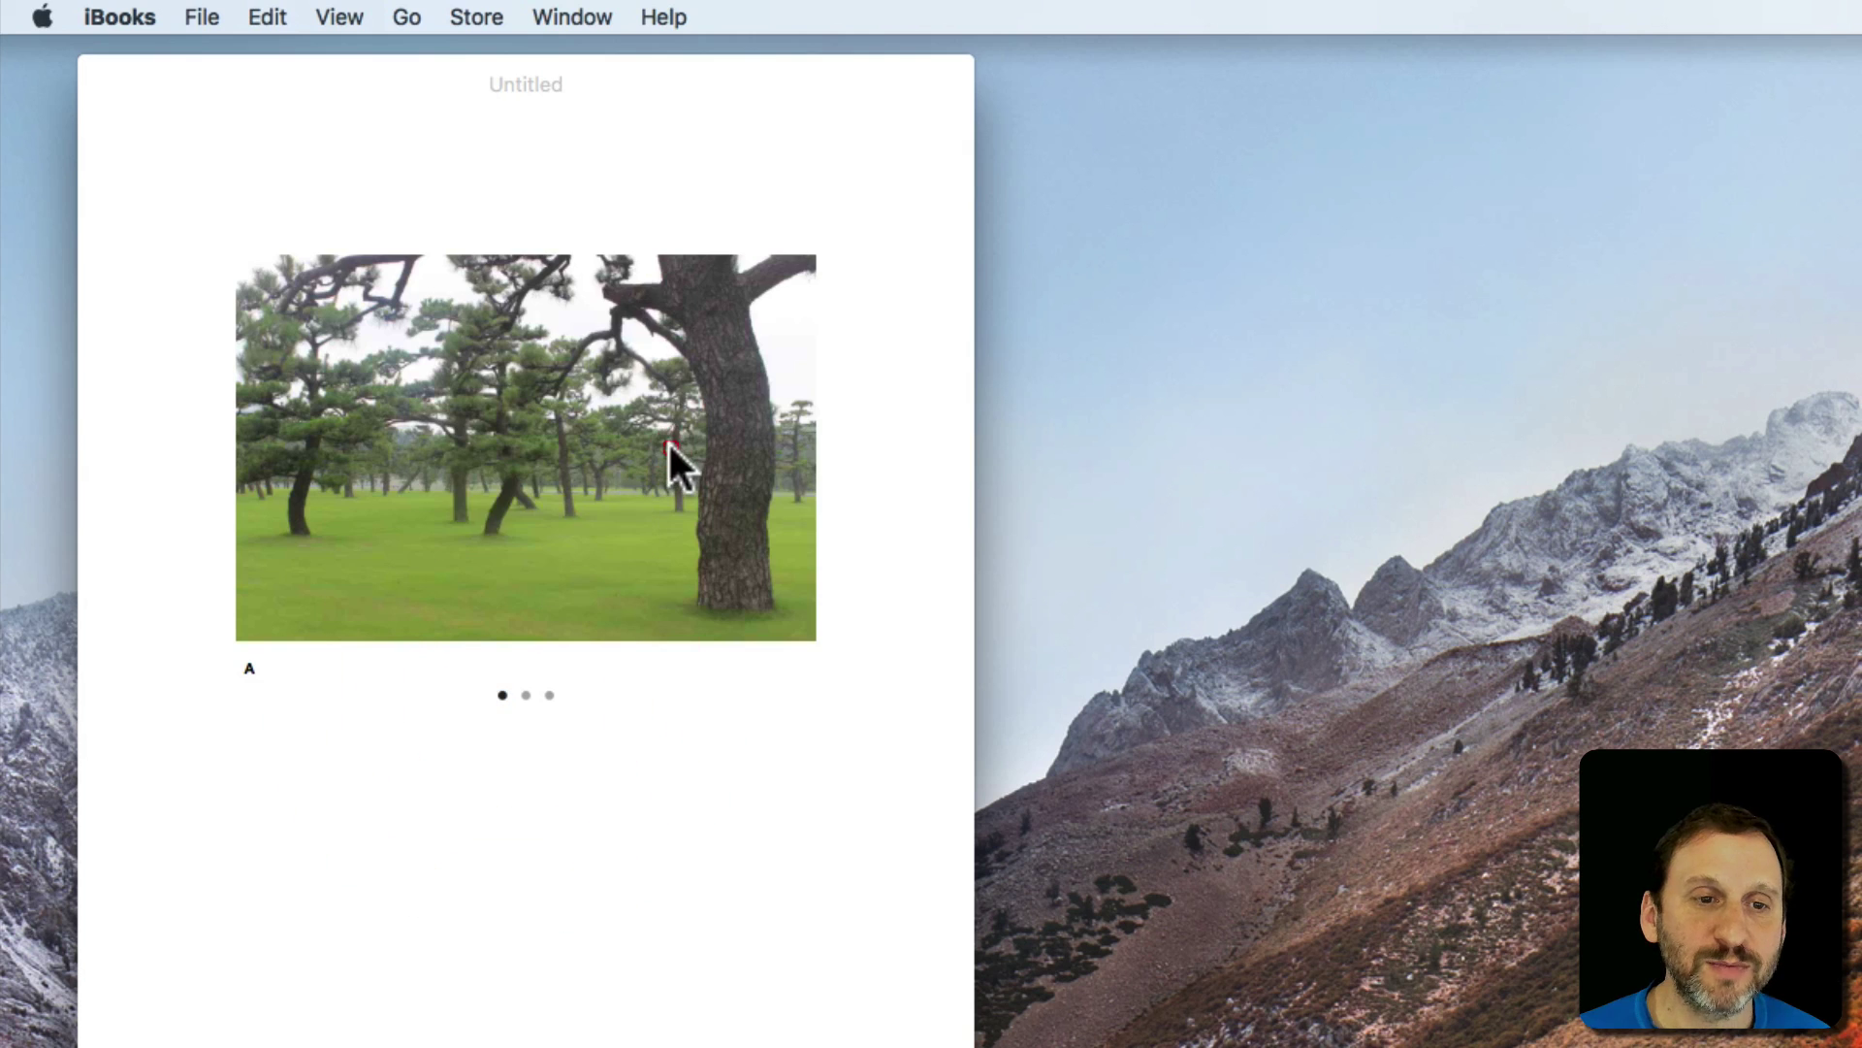
Step the gallery forward to C, back to A, then show photo B.
click(693, 461)
click(777, 447)
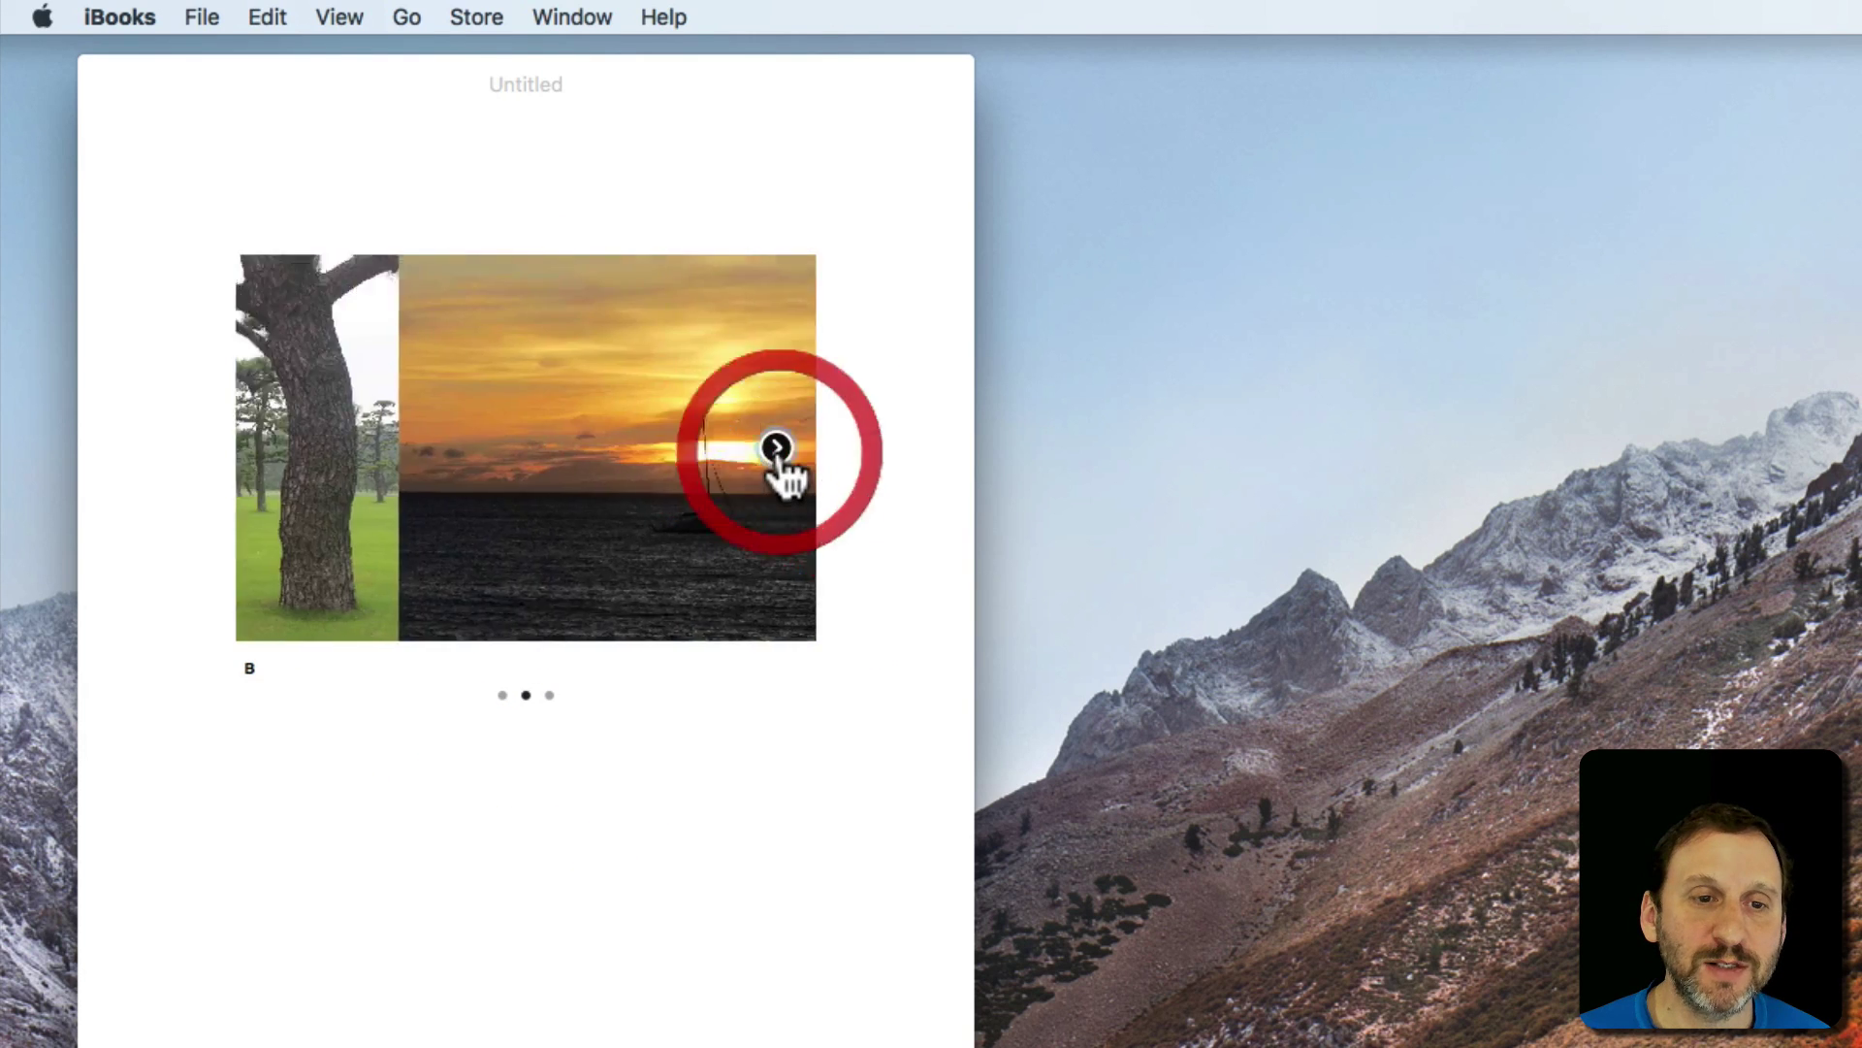
click(777, 447)
click(275, 447)
click(280, 449)
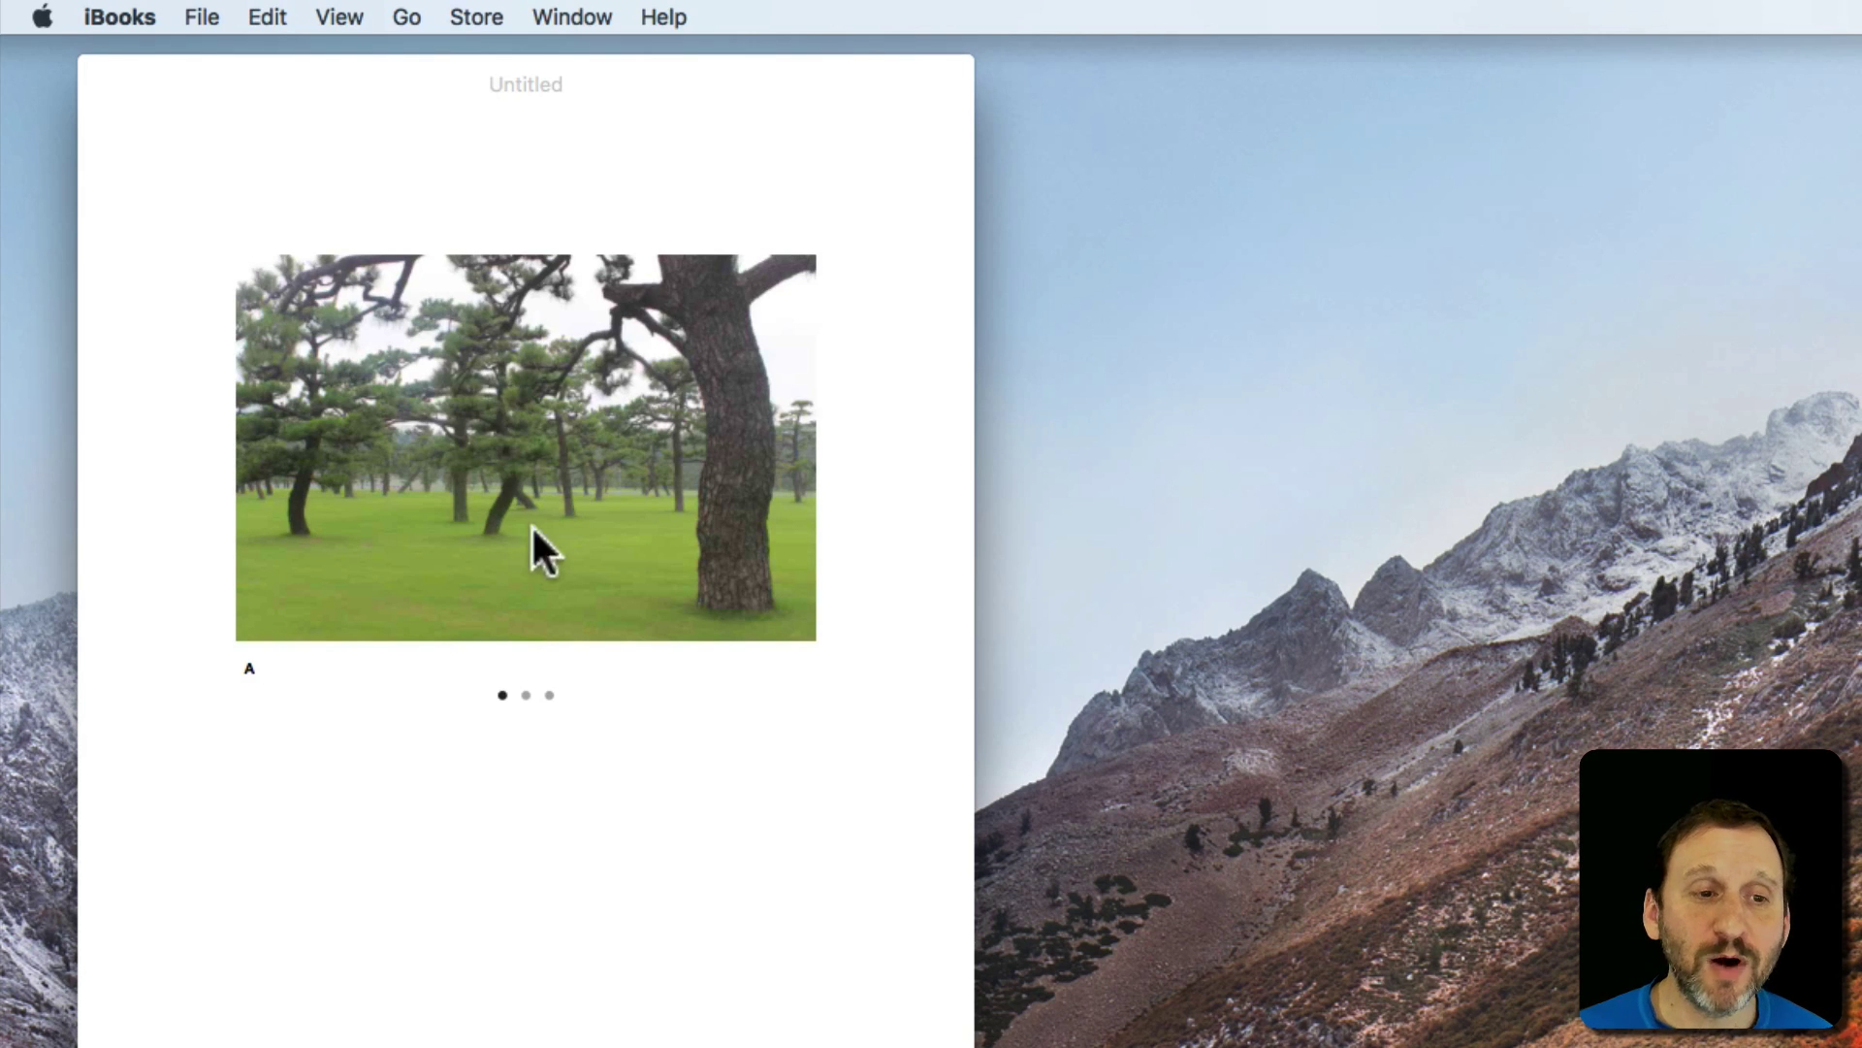
click(524, 693)
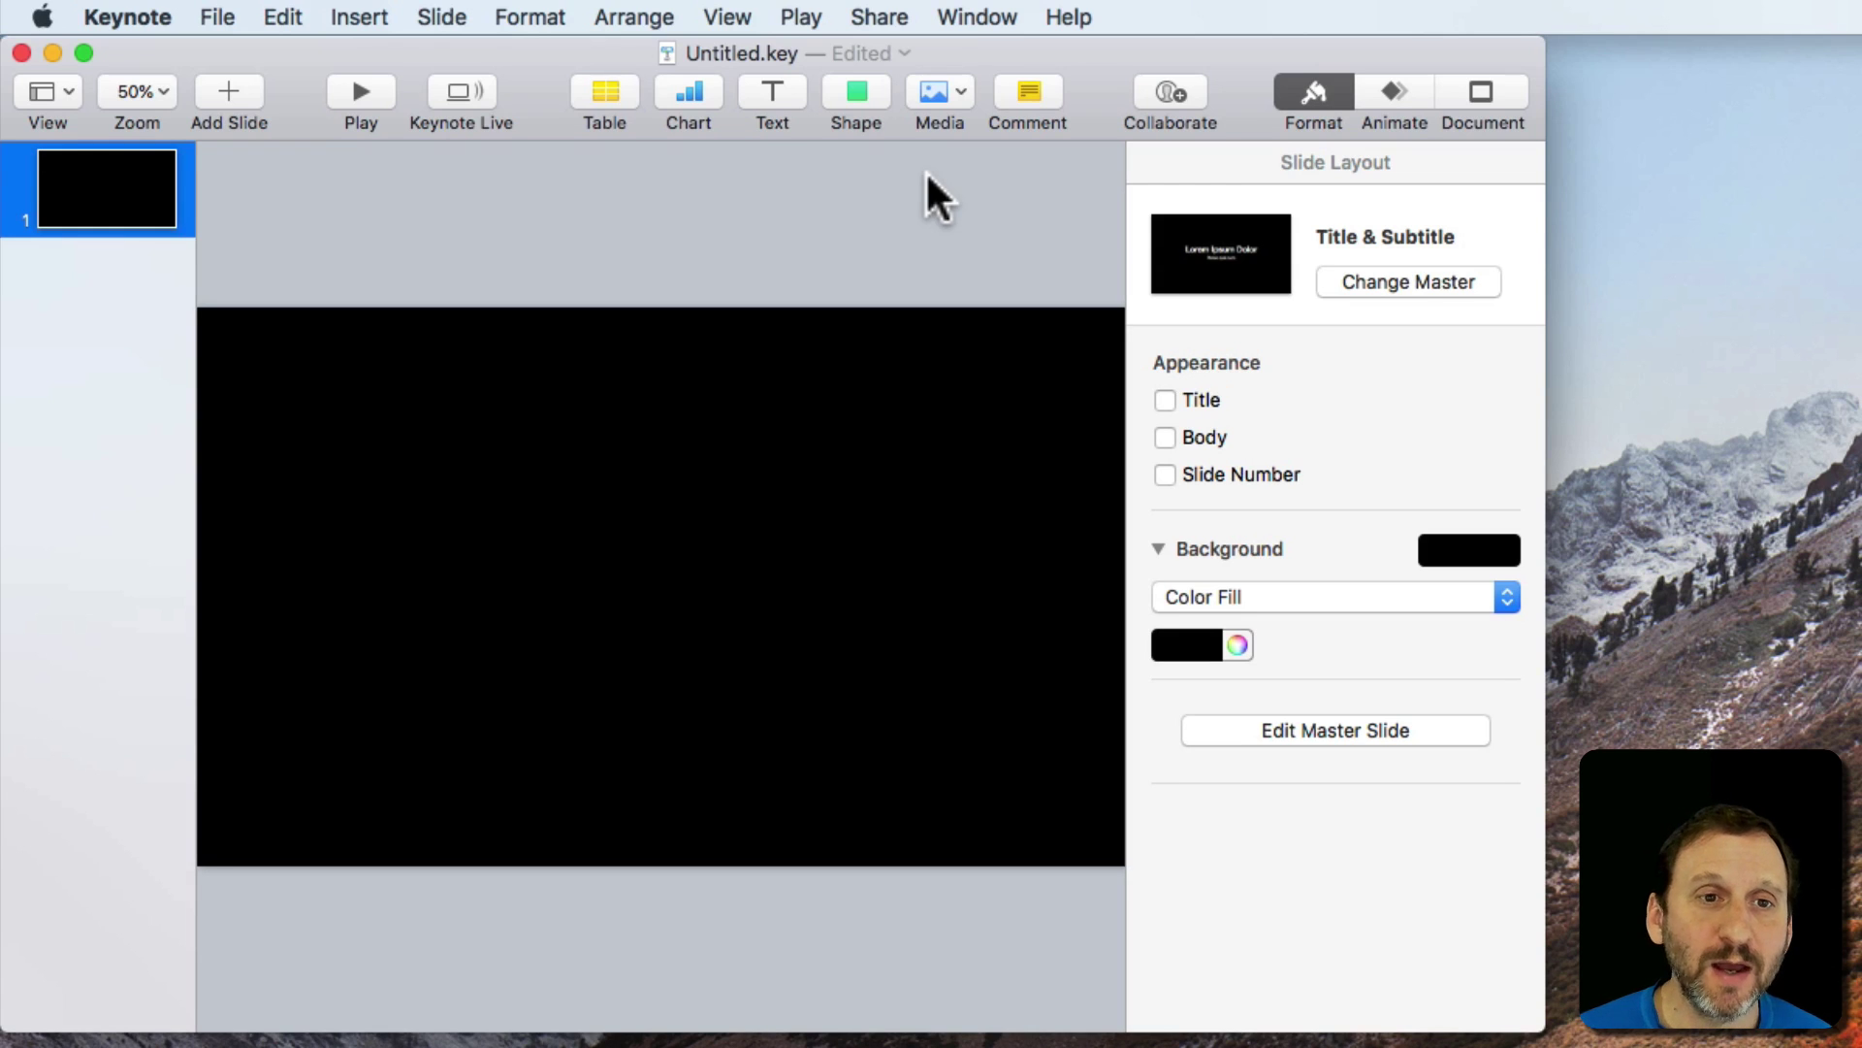
Insert an image gallery on the Keynote slide and drop IMG_0263, IMG_0265 and IMG_0270 into it.
click(939, 95)
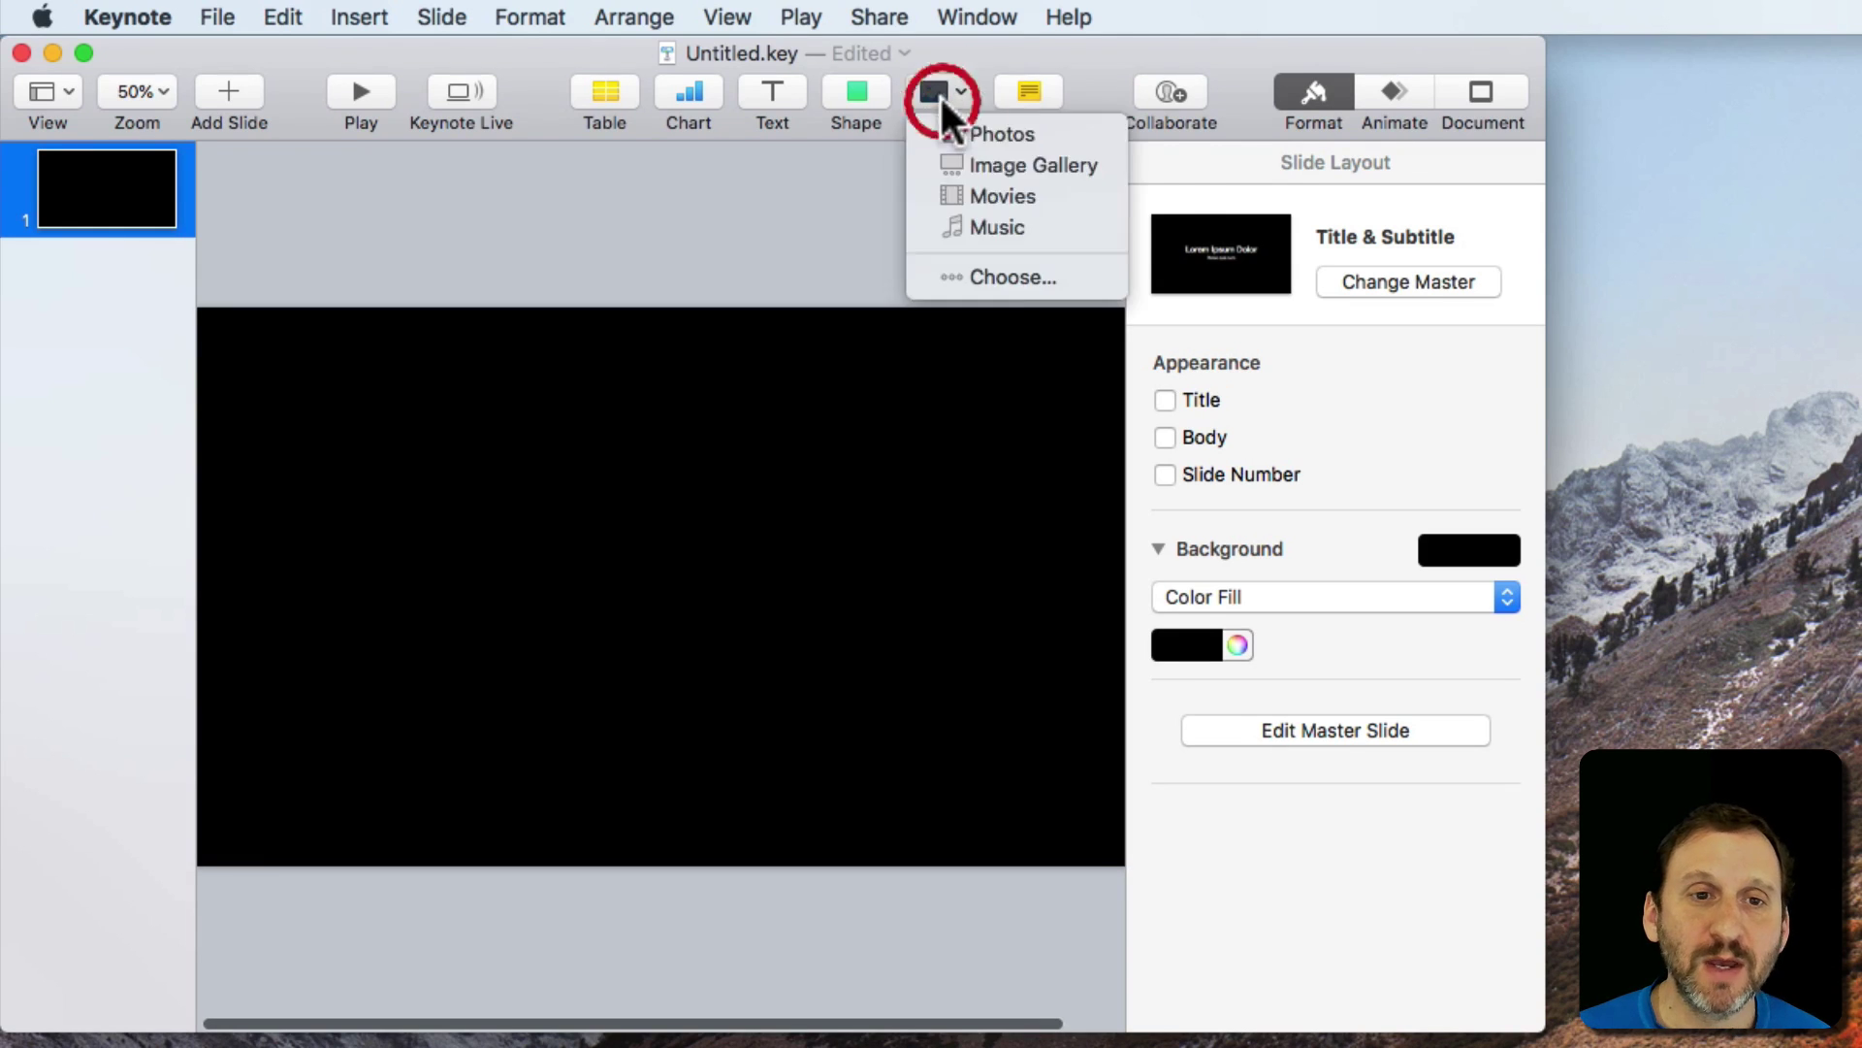
click(948, 162)
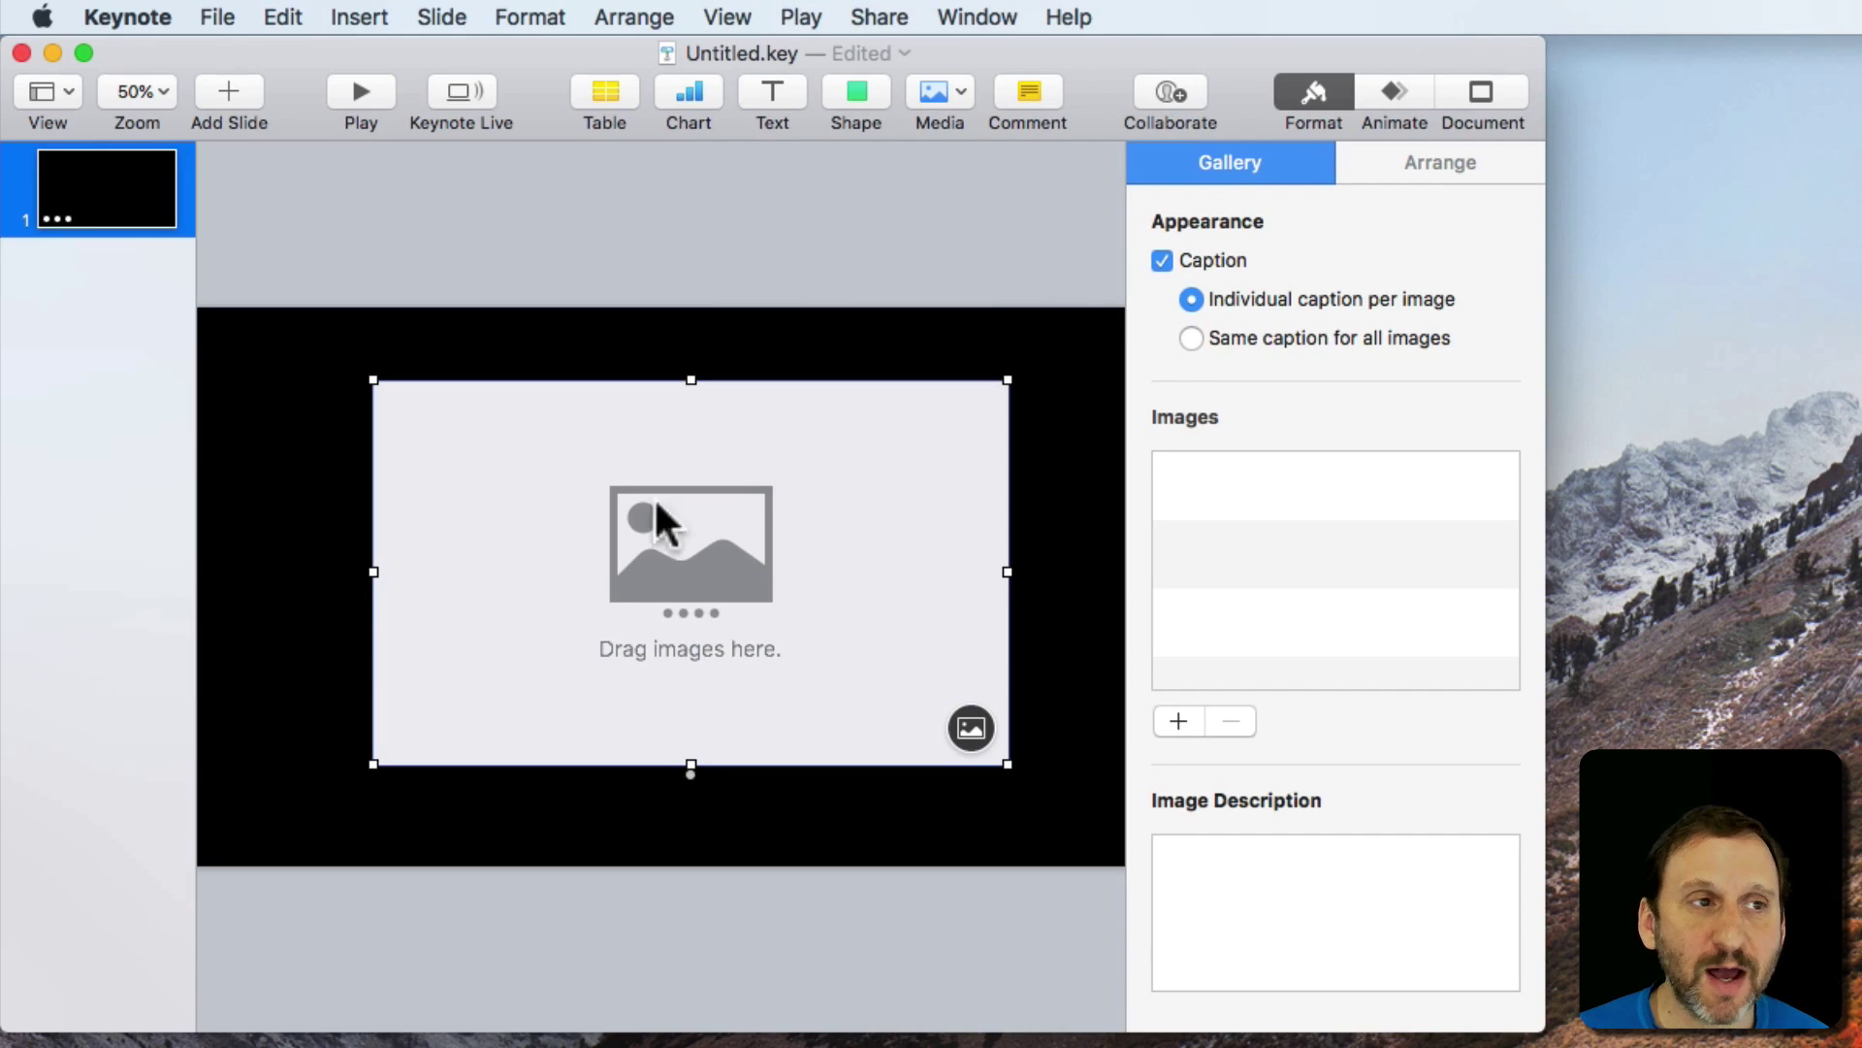
drag(724, 570, 741, 568)
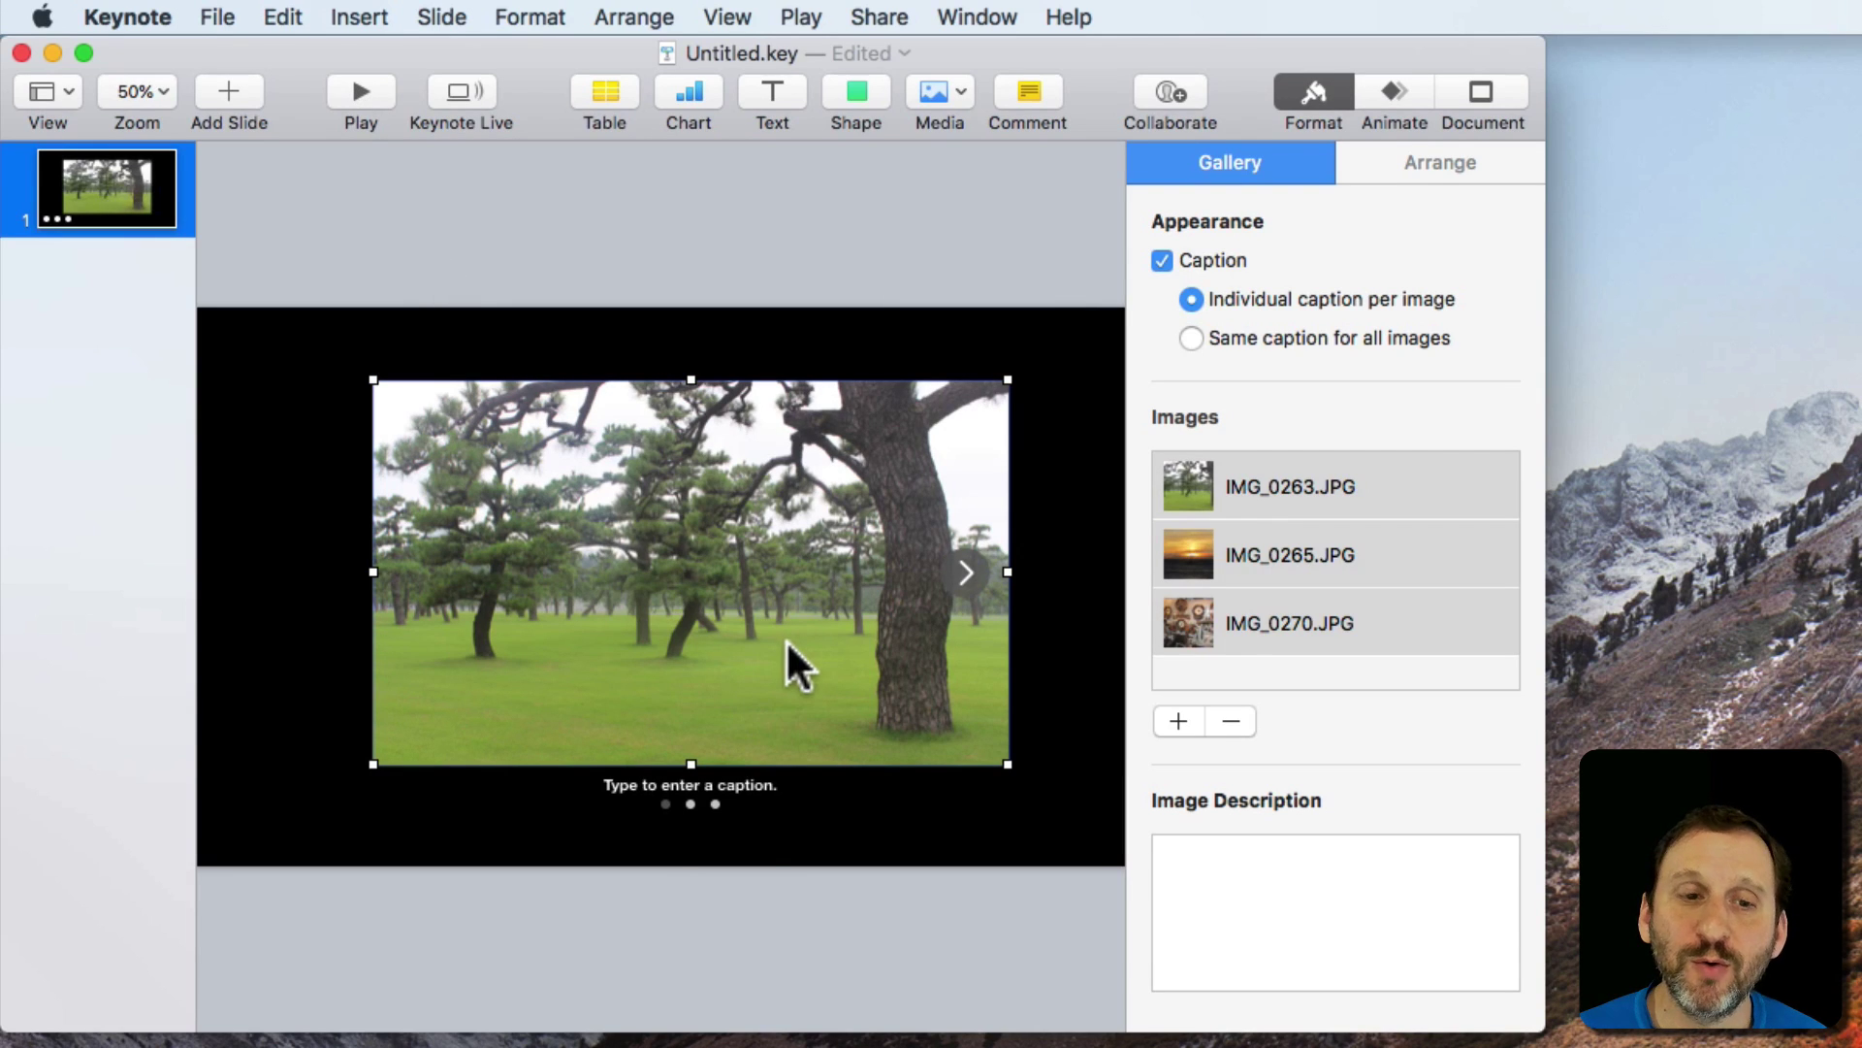
click(665, 803)
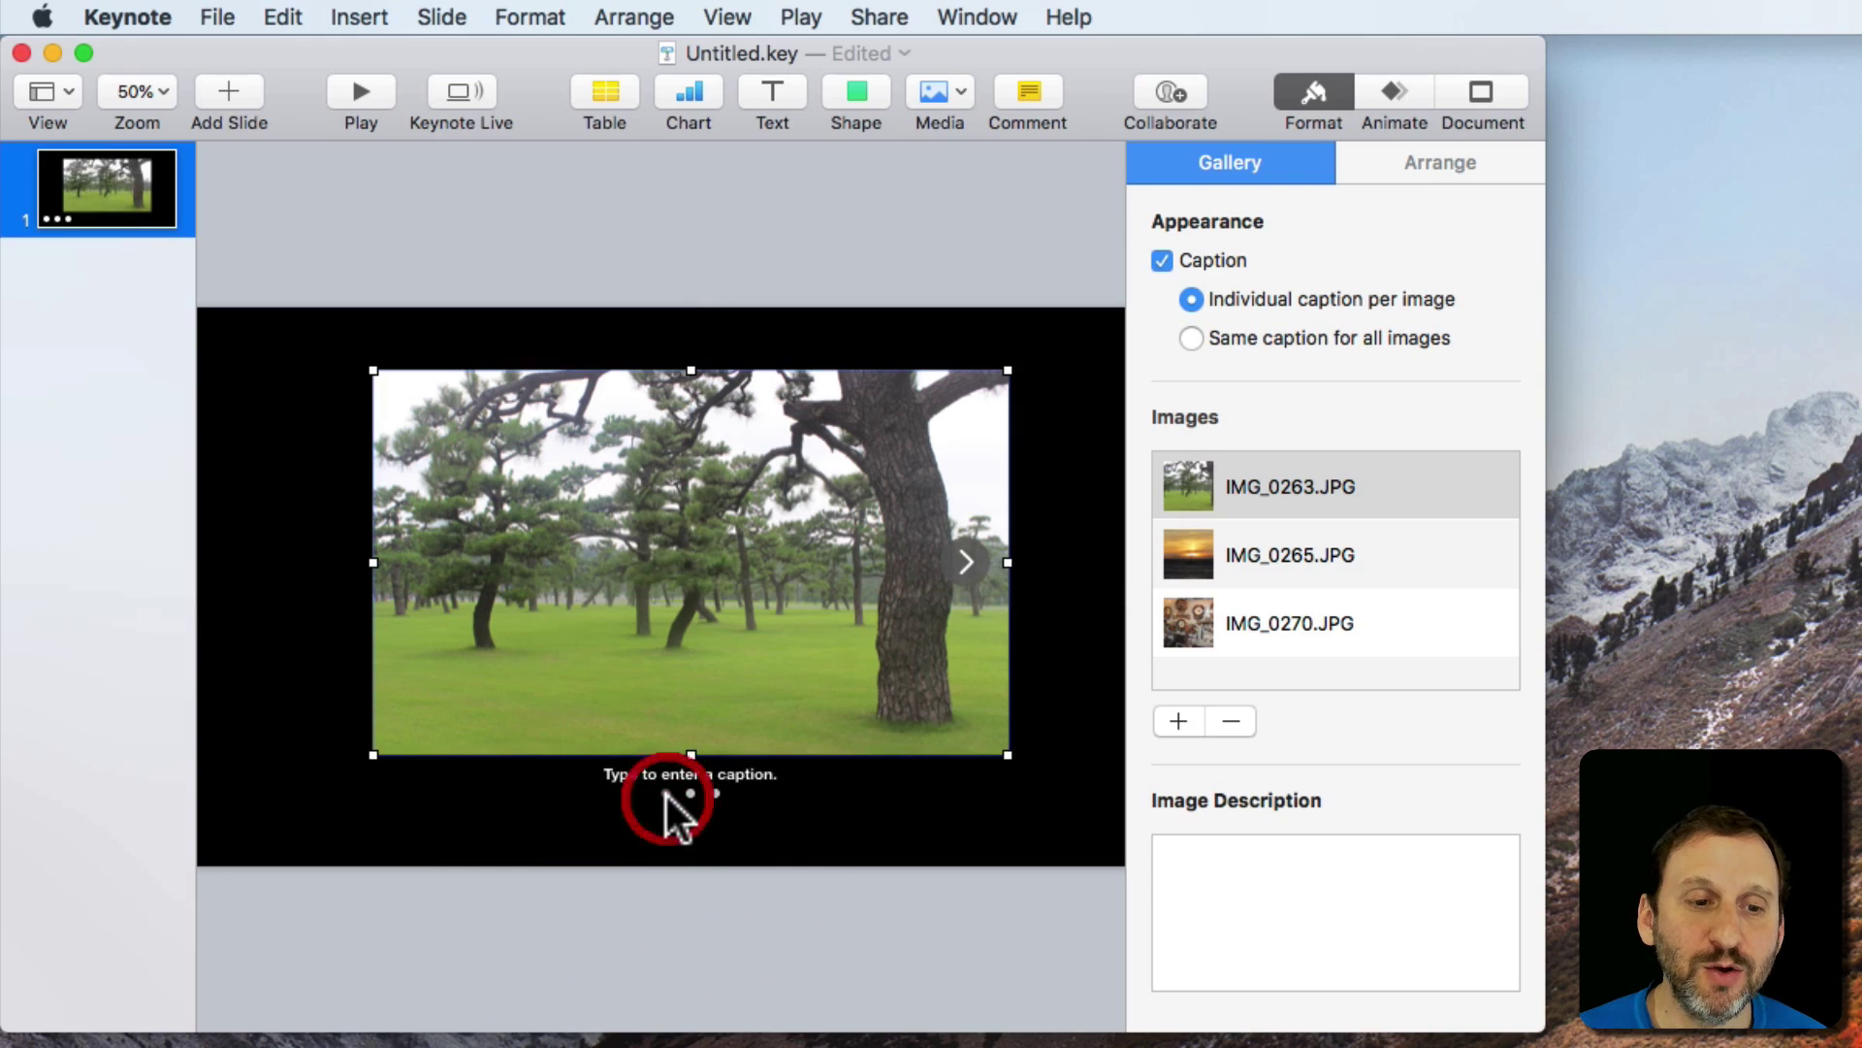
click(358, 89)
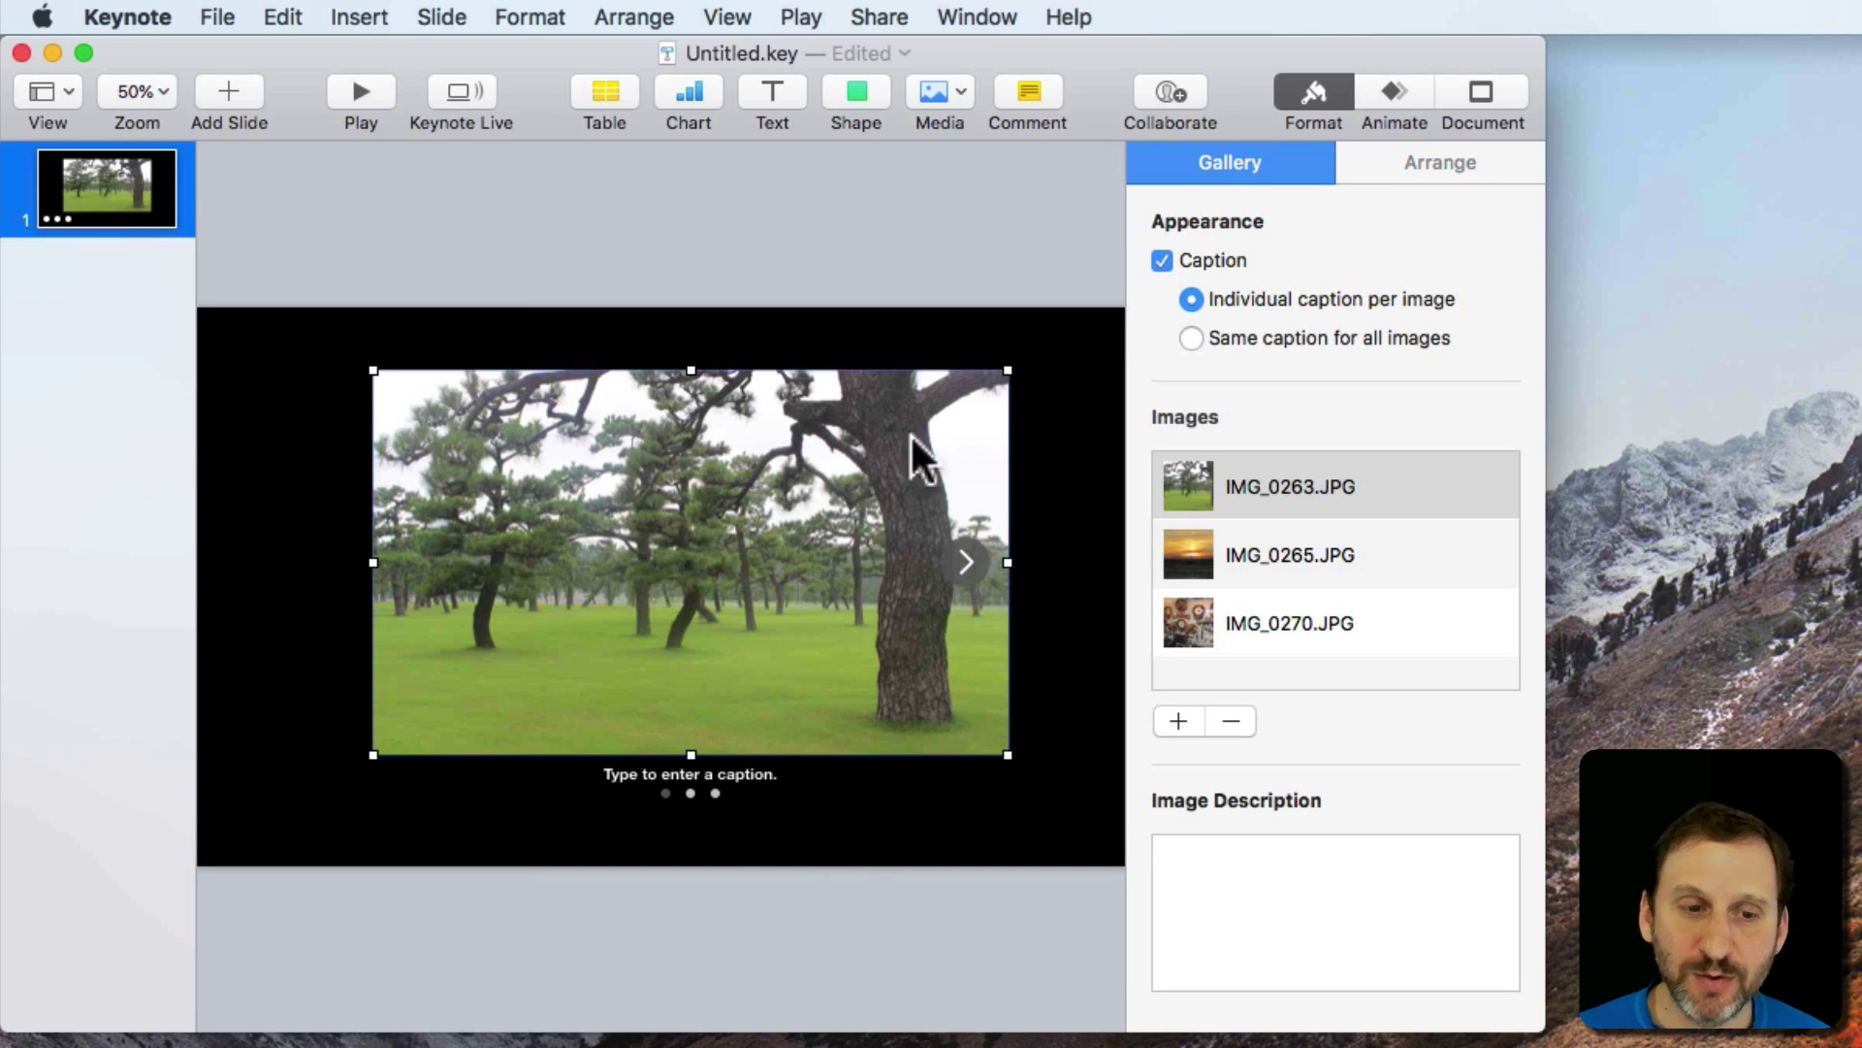
Drag the Keynote image gallery using the alignment guides, settling it slightly lower and left.
drag(668, 536, 678, 580)
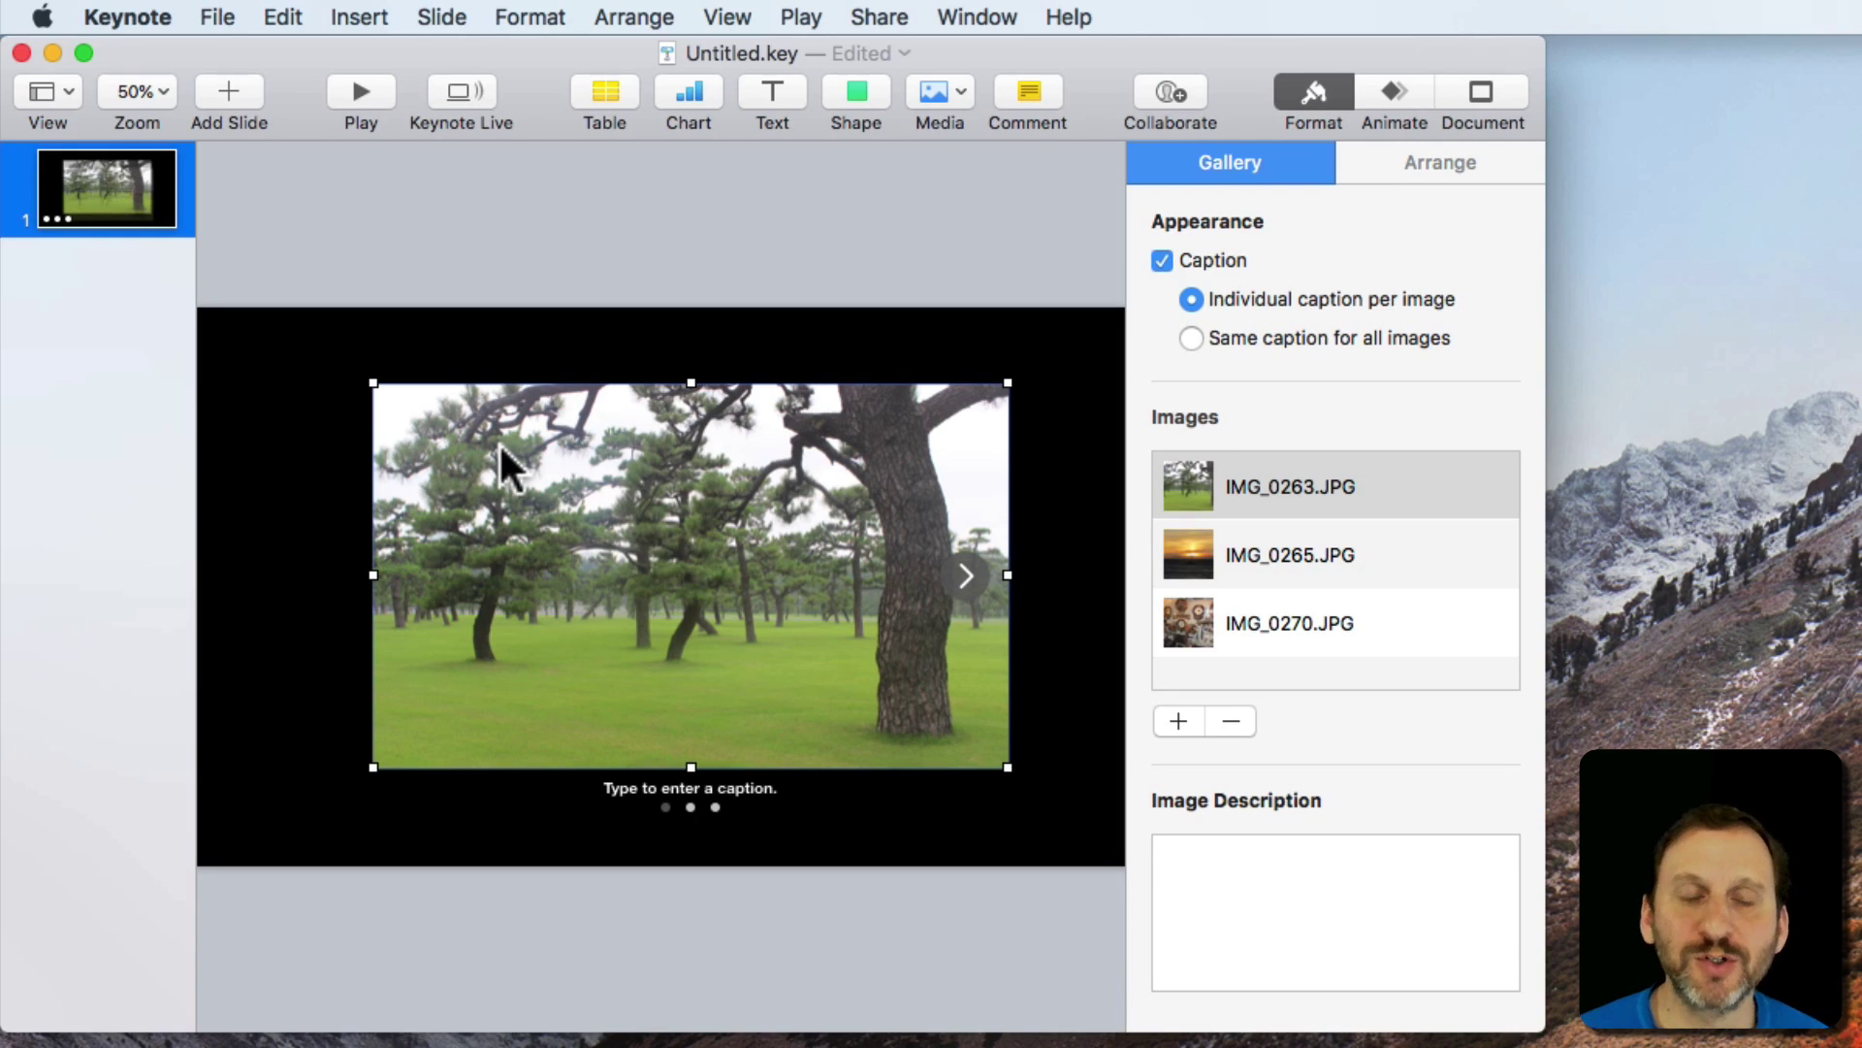
mouse_move(716, 557)
mouse_down()
mouse_move(665, 555)
mouse_move(710, 570)
mouse_up()
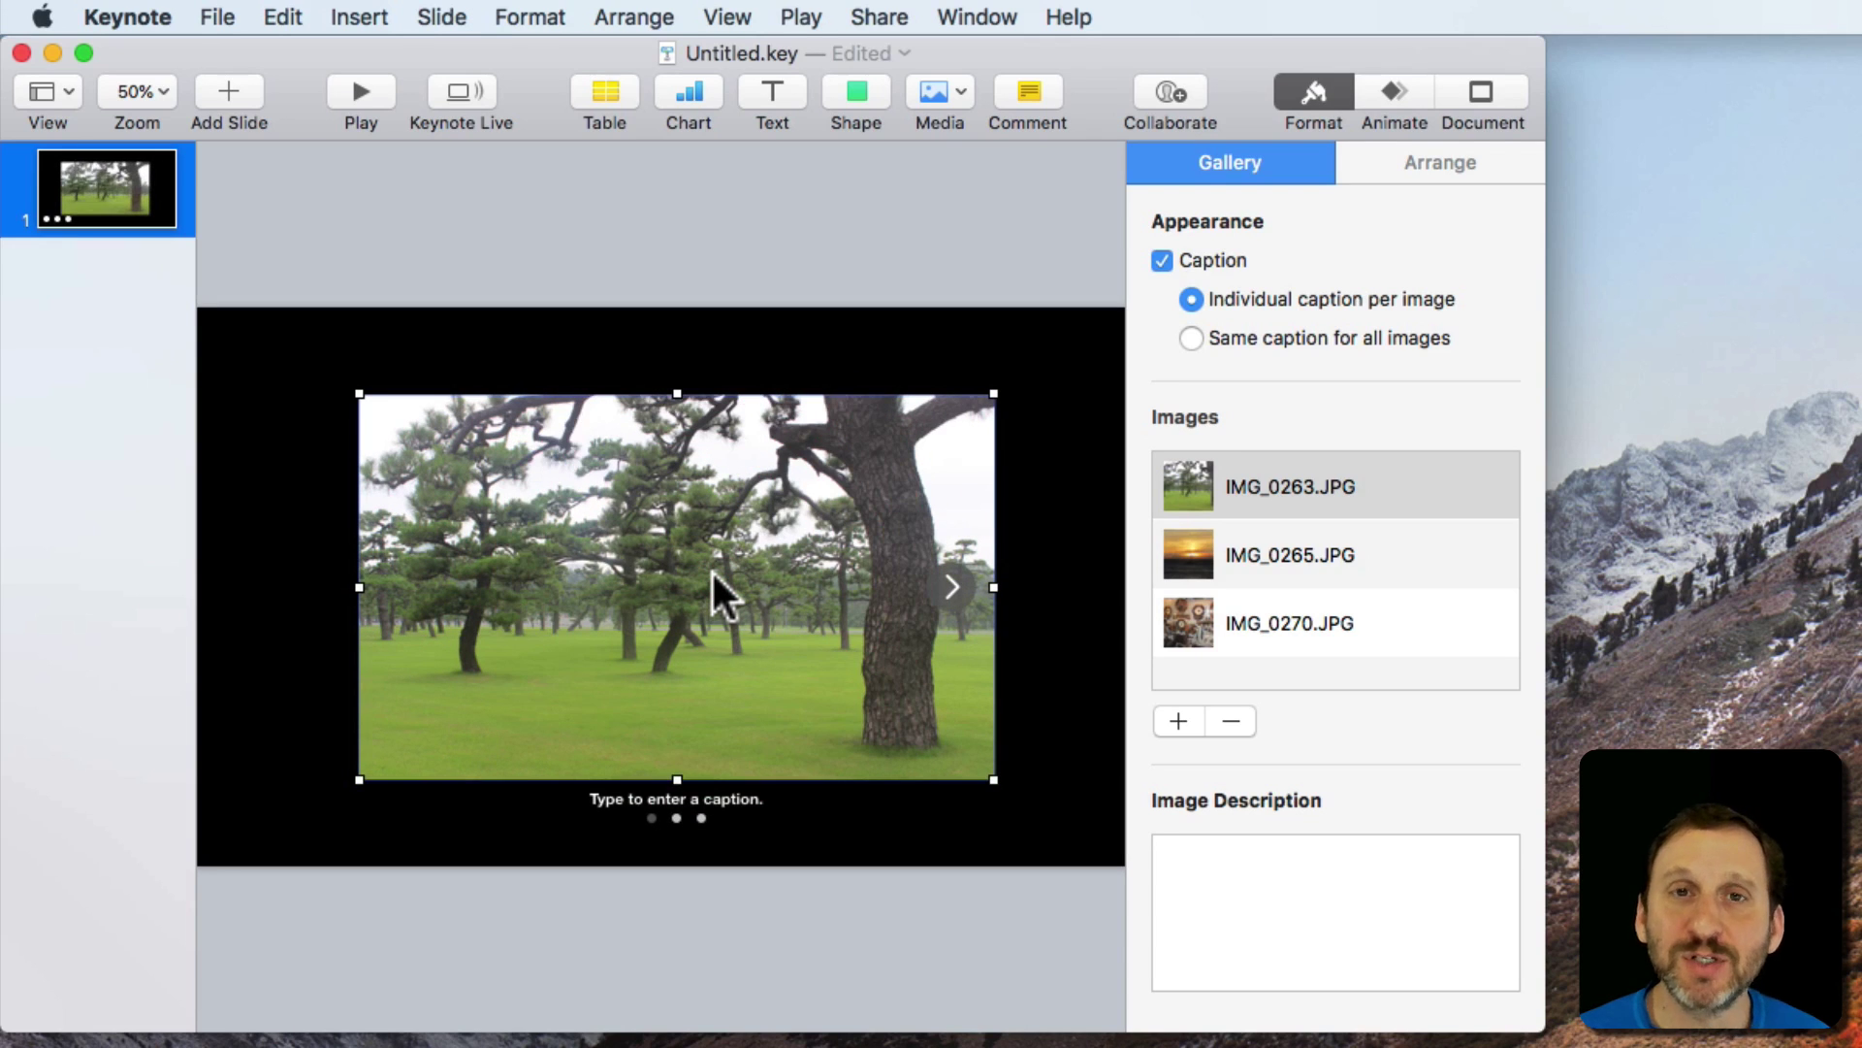